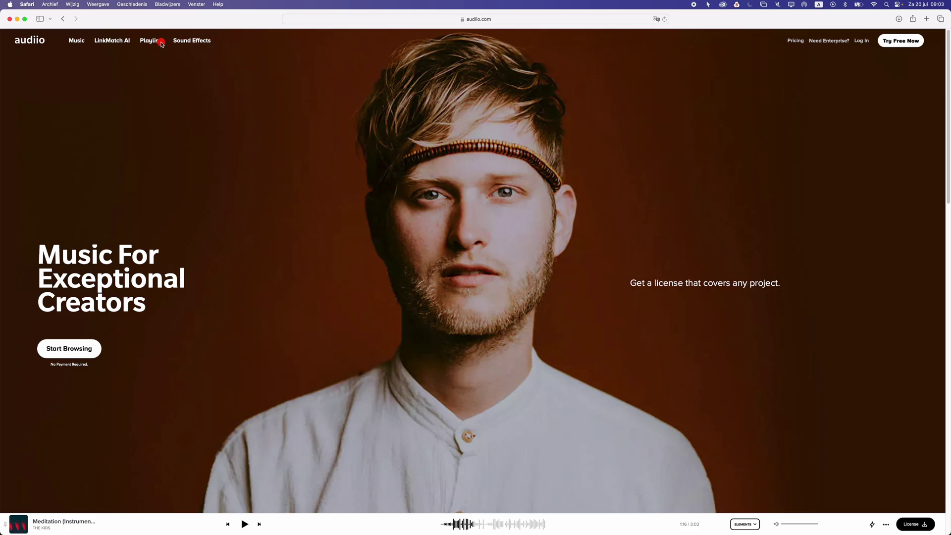
left_click(42, 33)
left_click(194, 43)
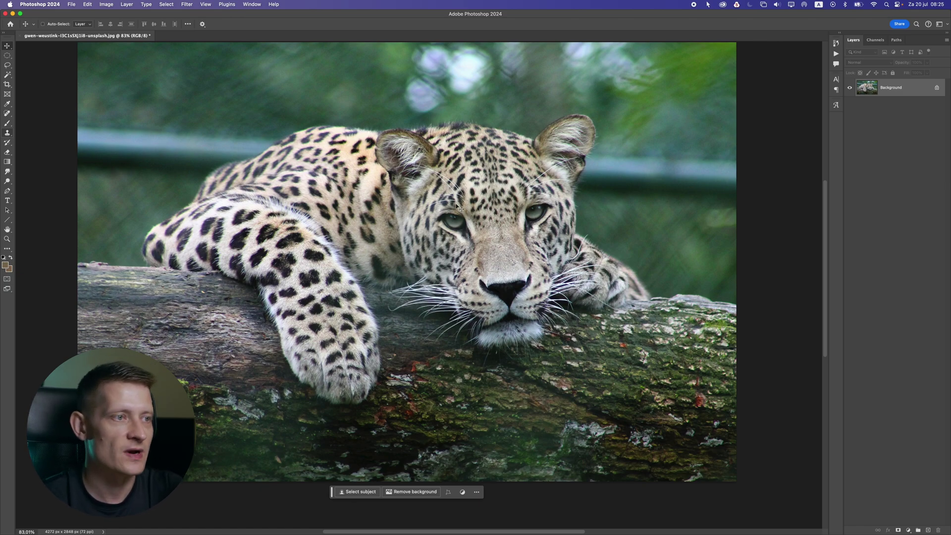
- Add an Exposure adjustment layer above the leopard photo and darken it with an exposure of -3,25
scroll(456, 206, "down", 3)
scroll(451, 274, "up", 2)
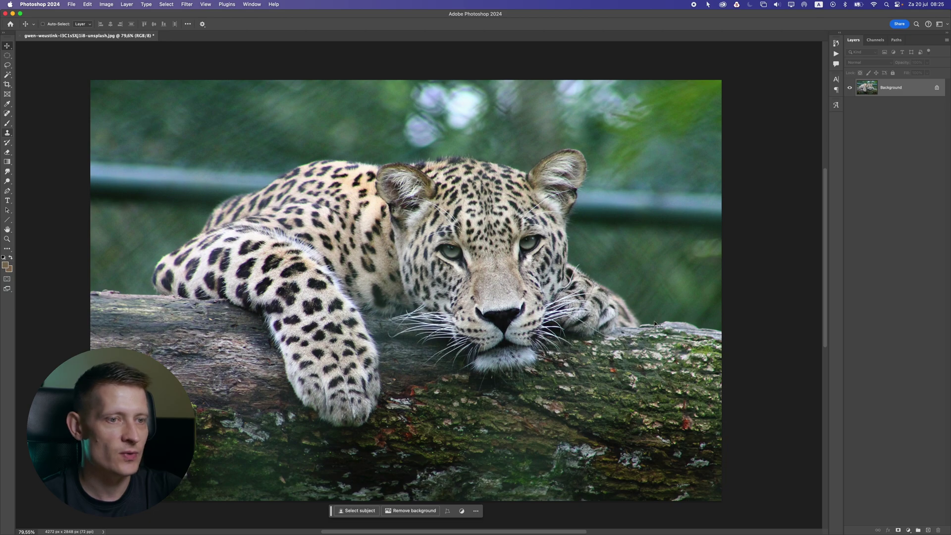
scroll(607, 333, "down", 1)
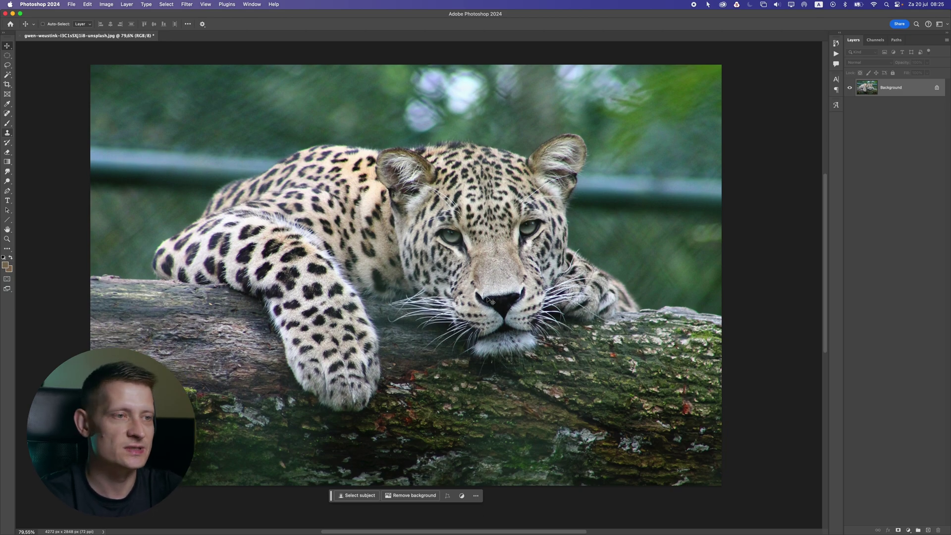
left_click(909, 529)
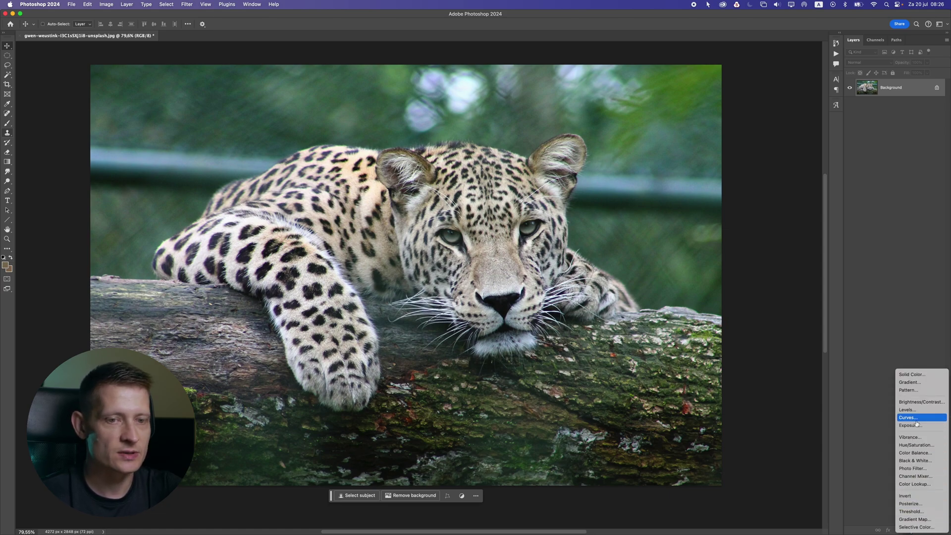
left_click(916, 424)
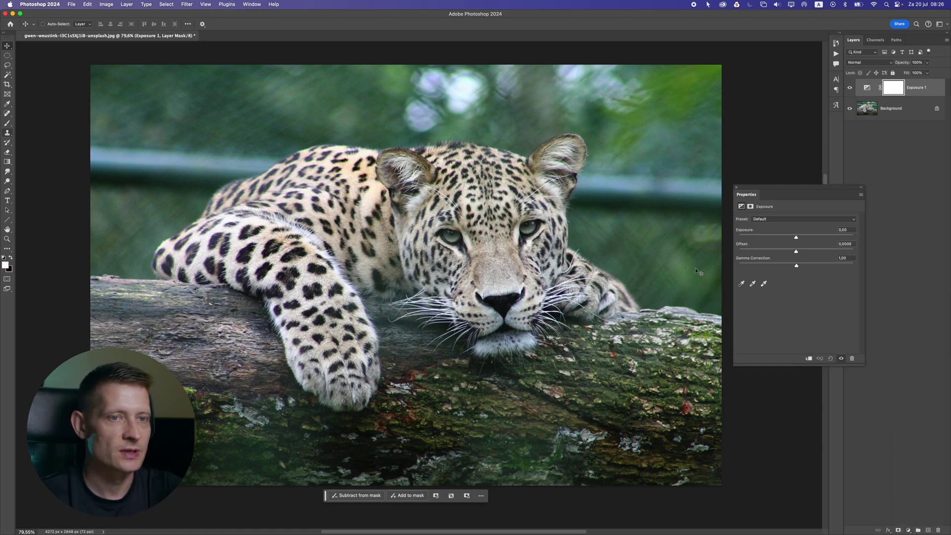
left_click_drag(796, 239, 775, 238)
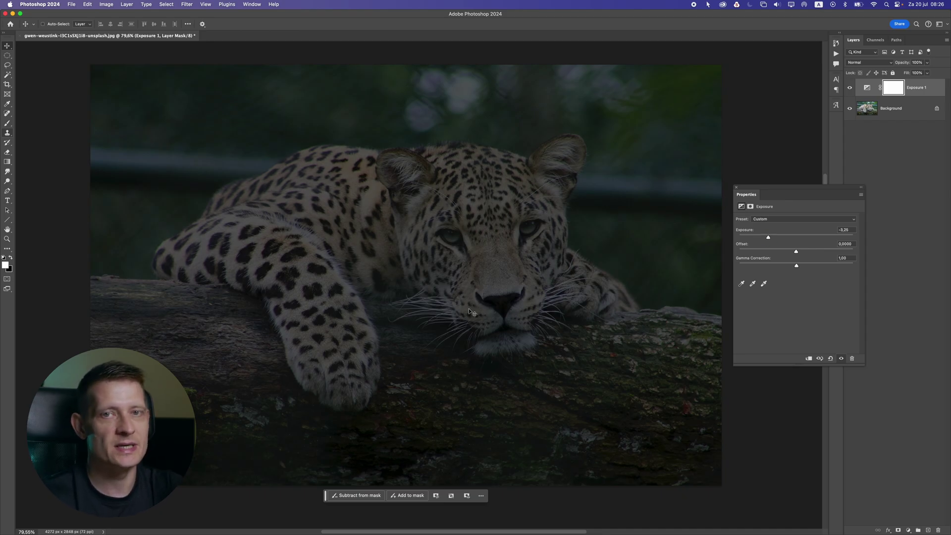
- Add a second Exposure adjustment layer, raise its exposure to brighten the photo again, and invert its layer mask to black
left_click(909, 530)
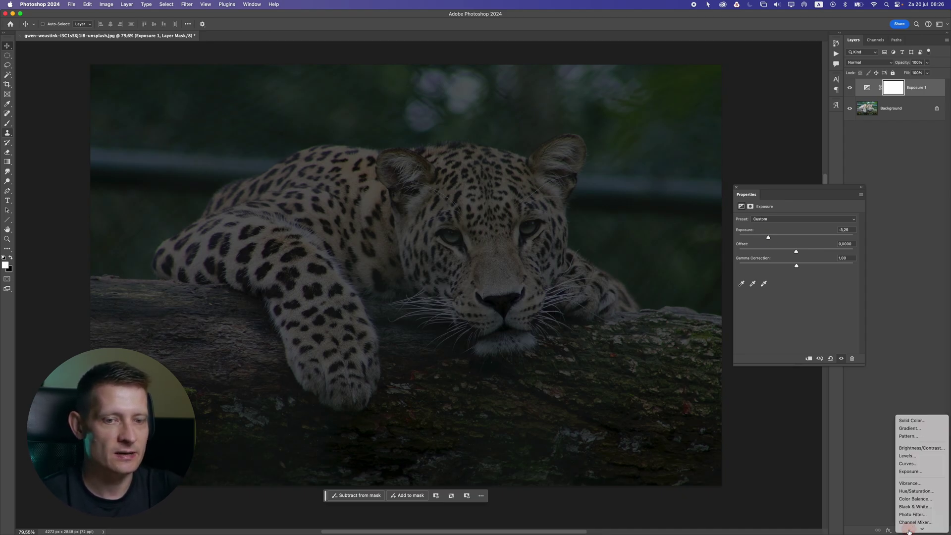
left_click(910, 471)
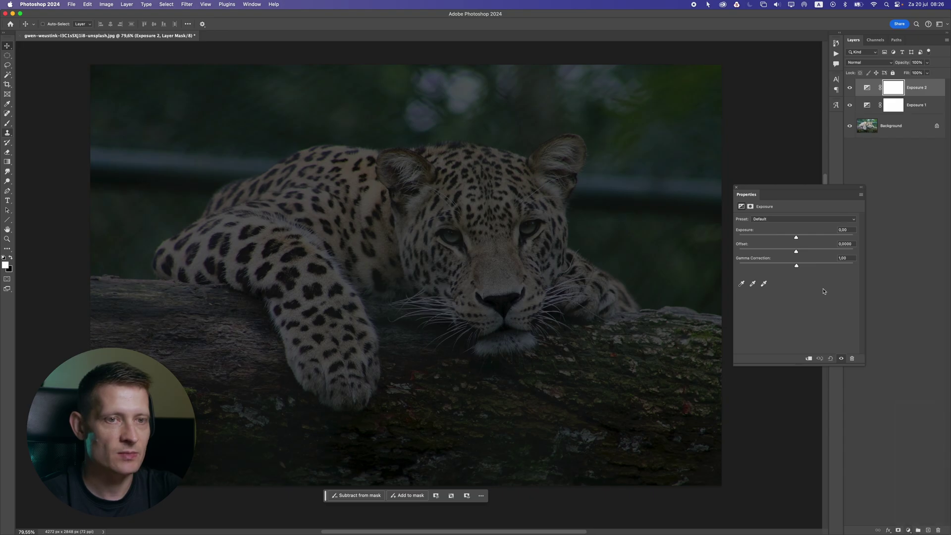
left_click_drag(800, 237, 823, 238)
left_click(893, 91)
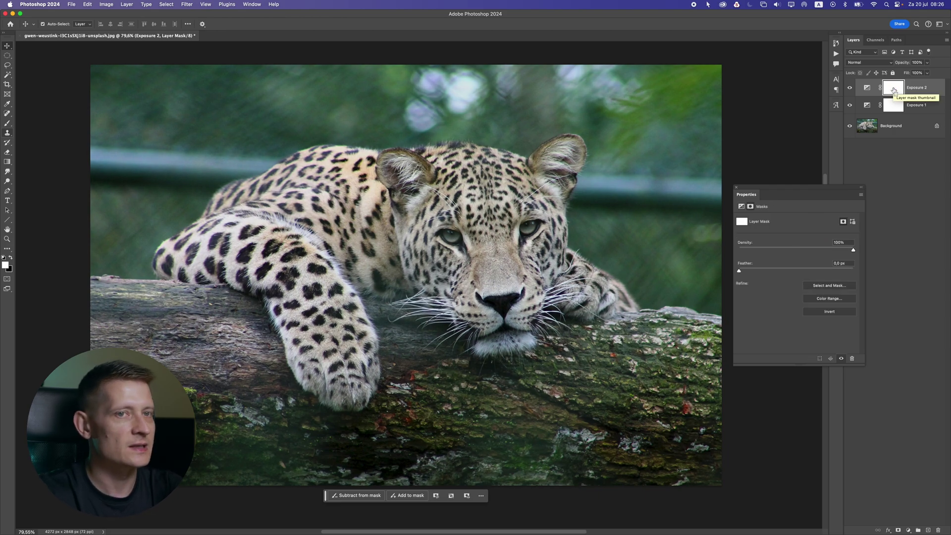
key("super+i")
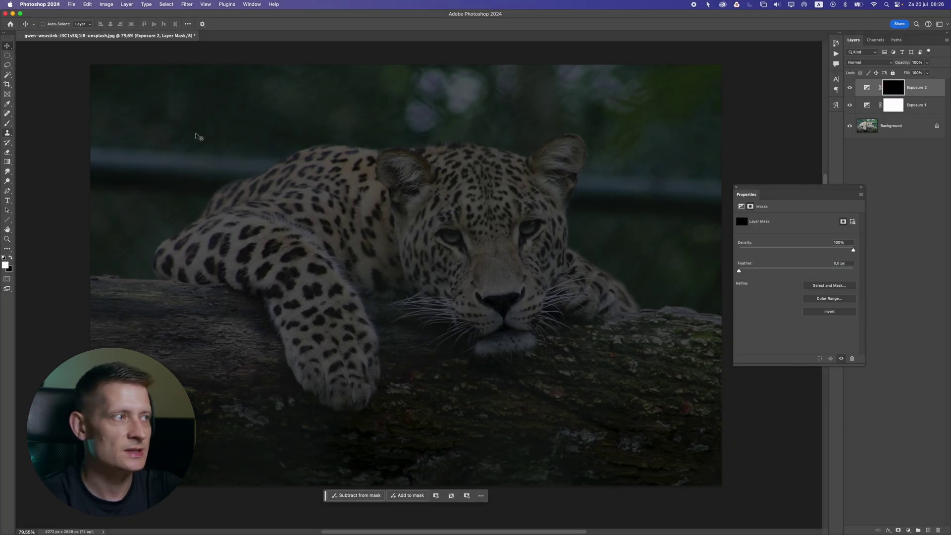
- Choose the Spotlight 2 brush from the lighting brushes for the Brush tool and reduce its size to 2000 px
left_click(8, 123)
left_click(50, 25)
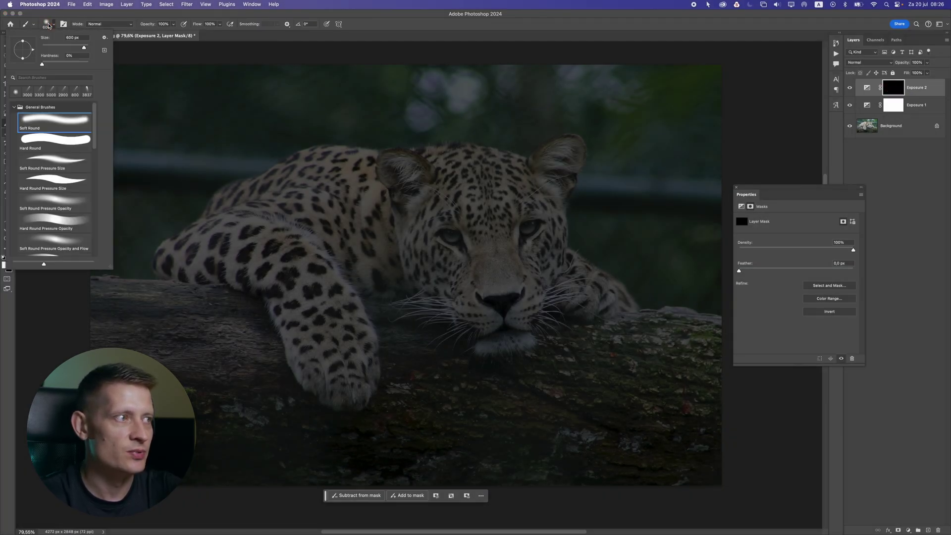
left_click(13, 108)
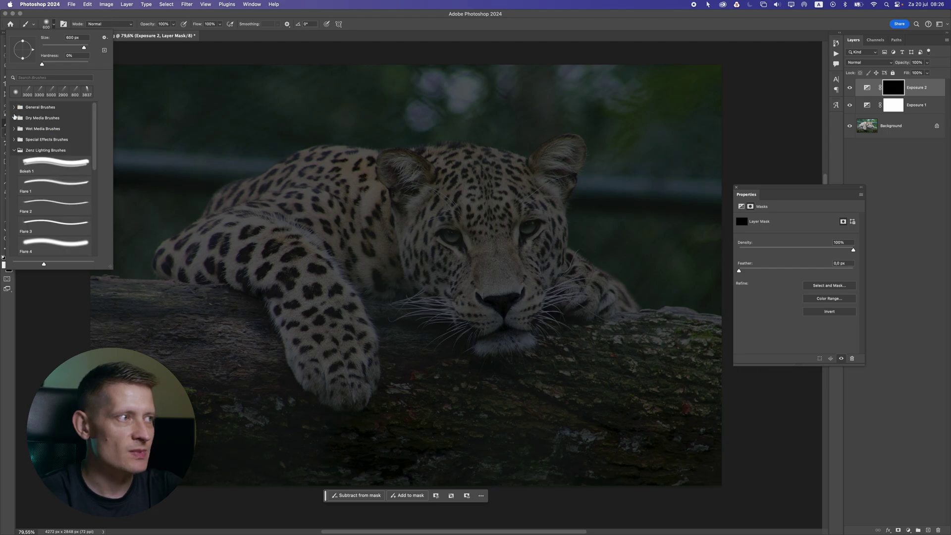
scroll(44, 184, "down", 5)
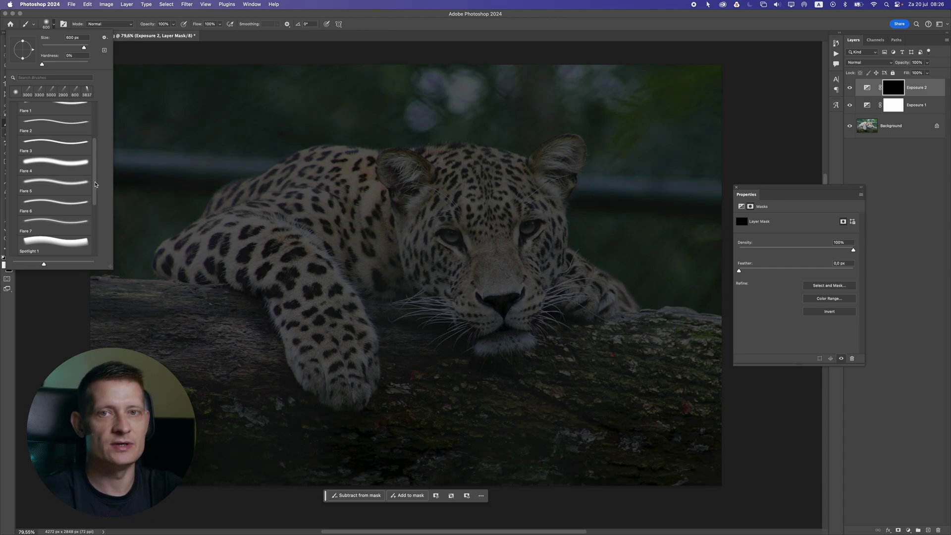
scroll(85, 220, "down", 2)
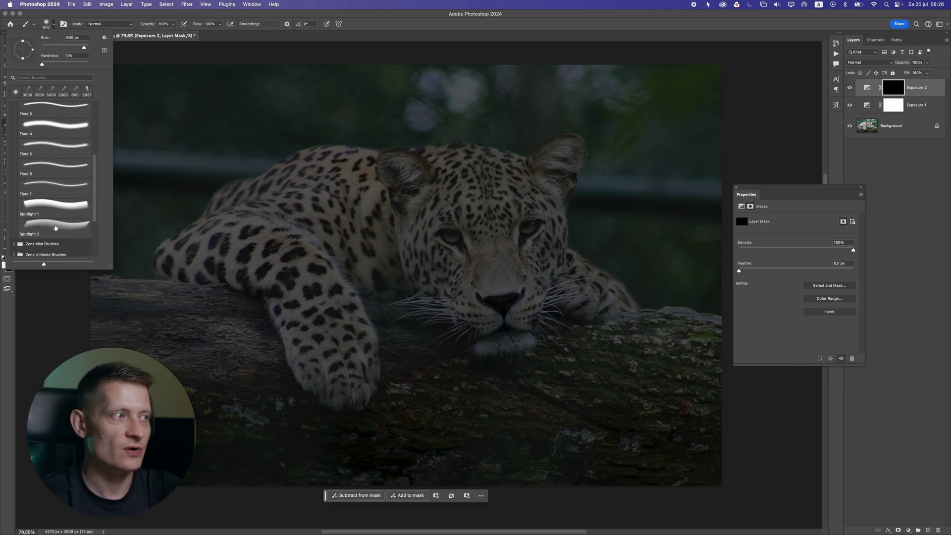
left_click(52, 226)
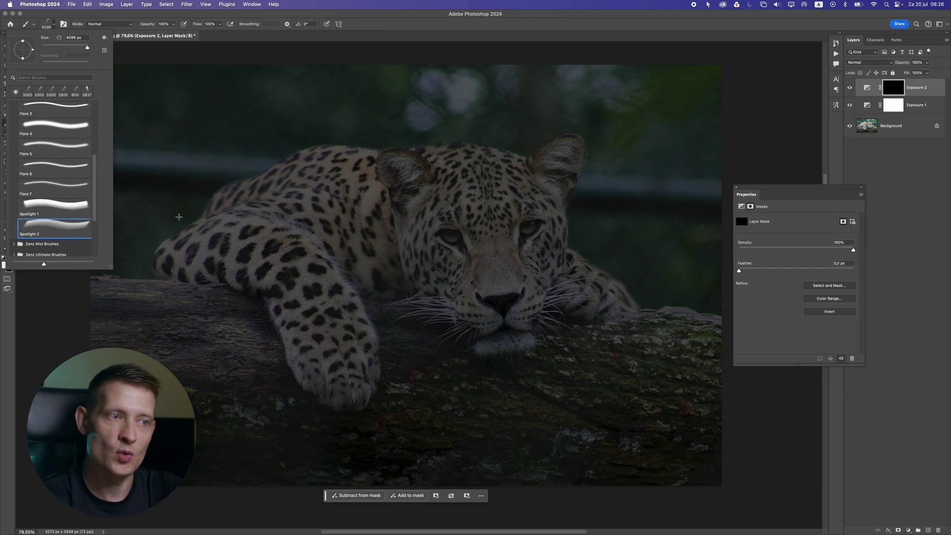
left_click(204, 16)
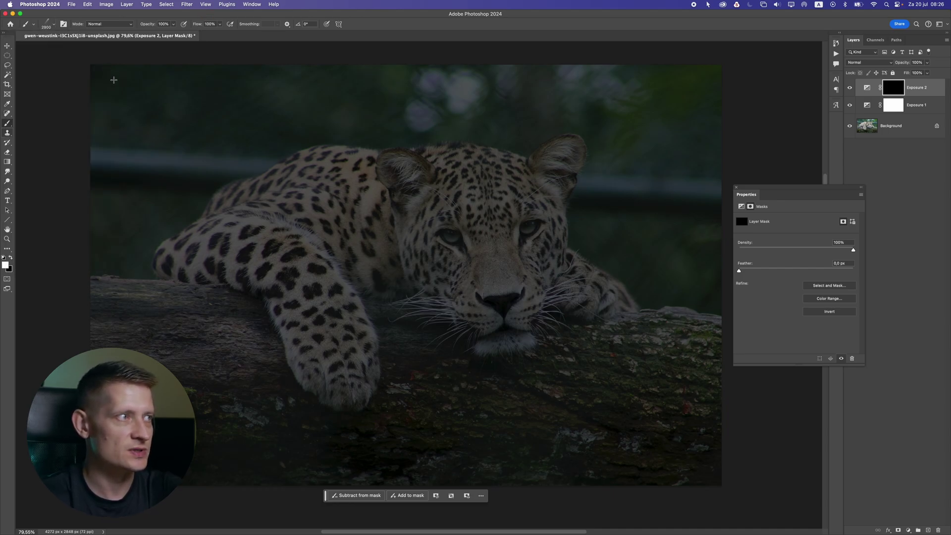
key("bracketleft")
key("bracketleft")
key("bracketleft")
key("bracketleft")
key("bracketleft")
key("bracketleft")
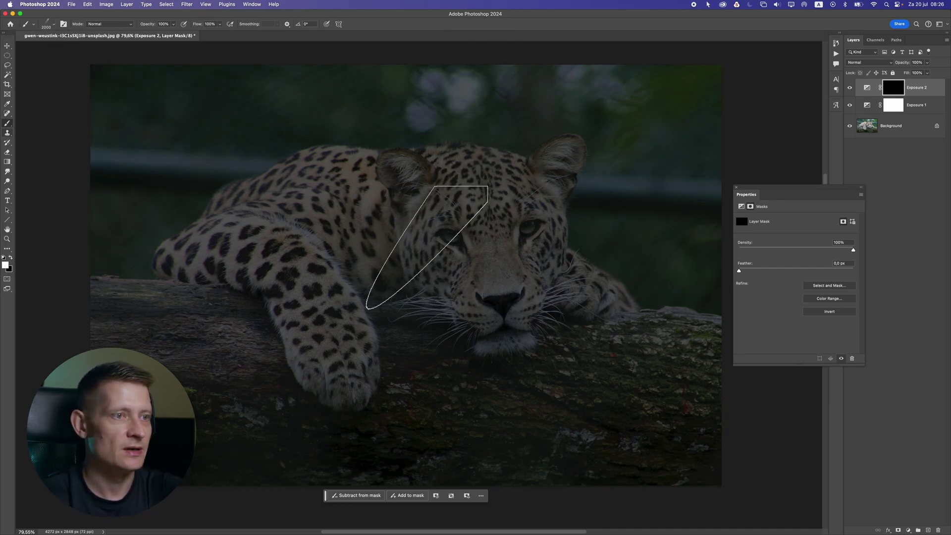
- Resize the image to 2000 px wide and 1333 px high, keeping its proportions
left_click(105, 5)
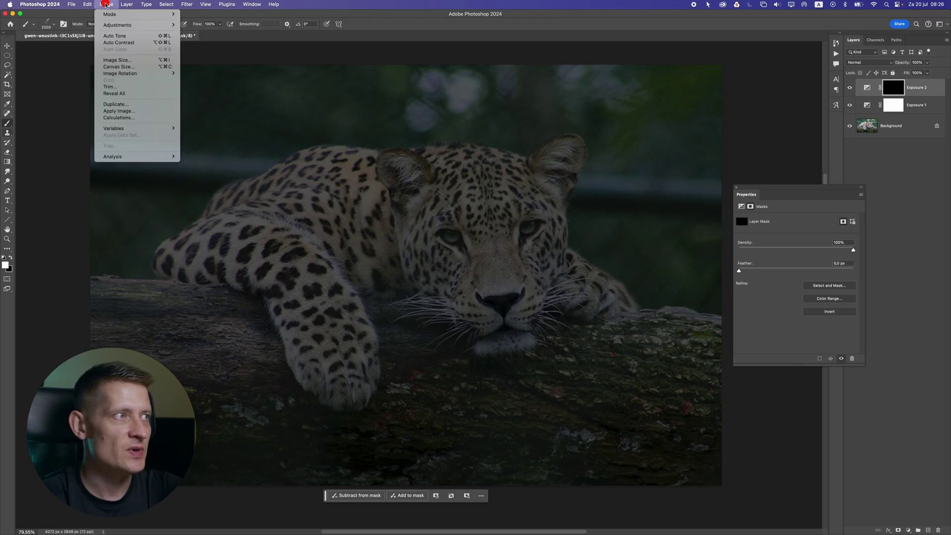
left_click(132, 60)
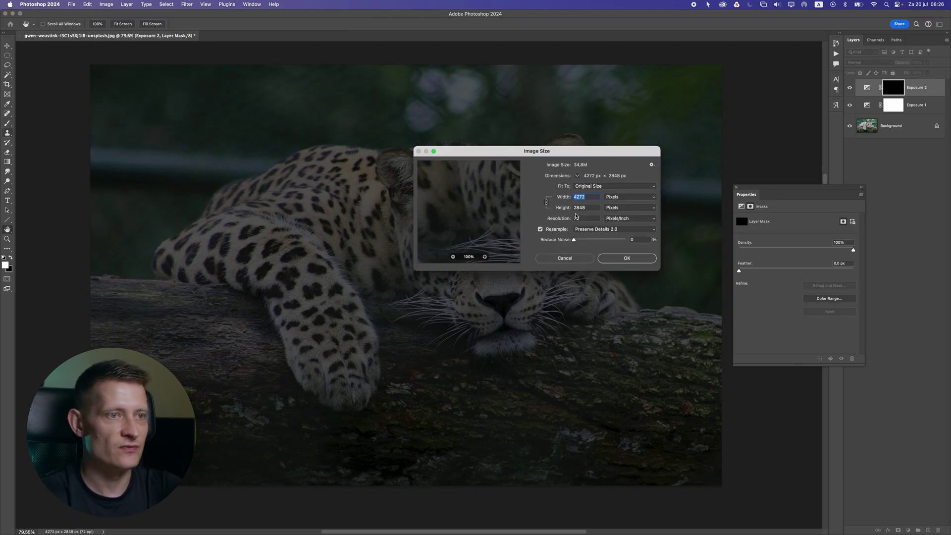
type("2000")
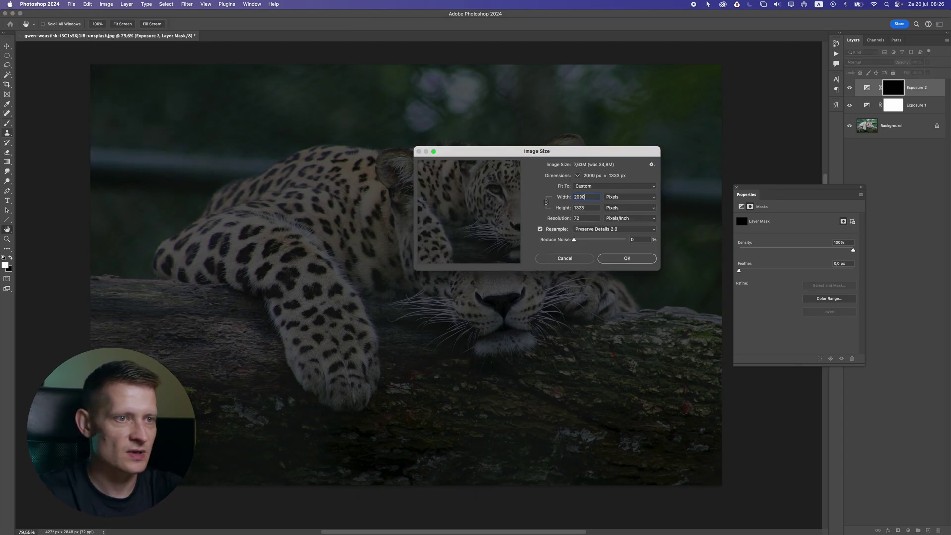
key("Return")
scroll(239, 189, "up", 2)
left_click_drag(272, 144, 410, 266)
scroll(408, 294, "up", 5)
scroll(396, 323, "down", 5)
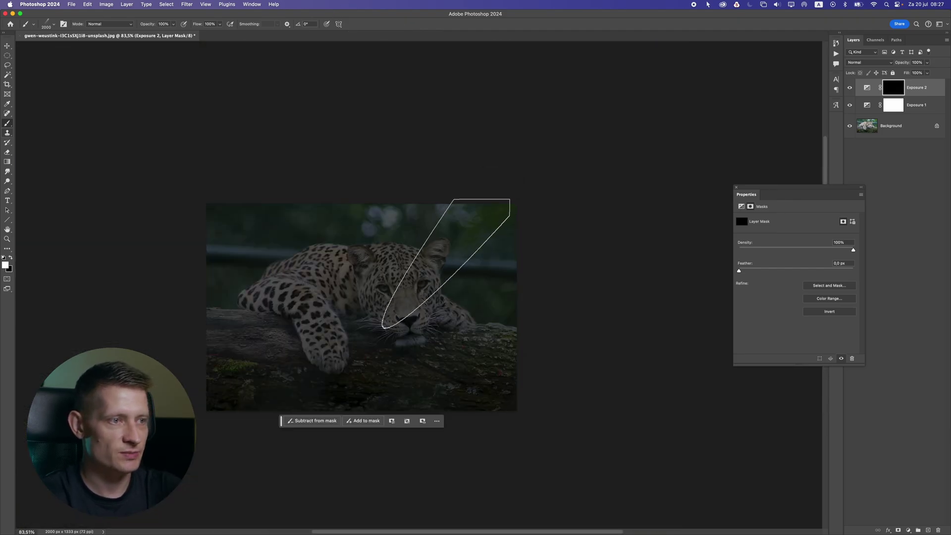
- Try the Spotlight 2 brush at a size of 5000 px
left_click(55, 25)
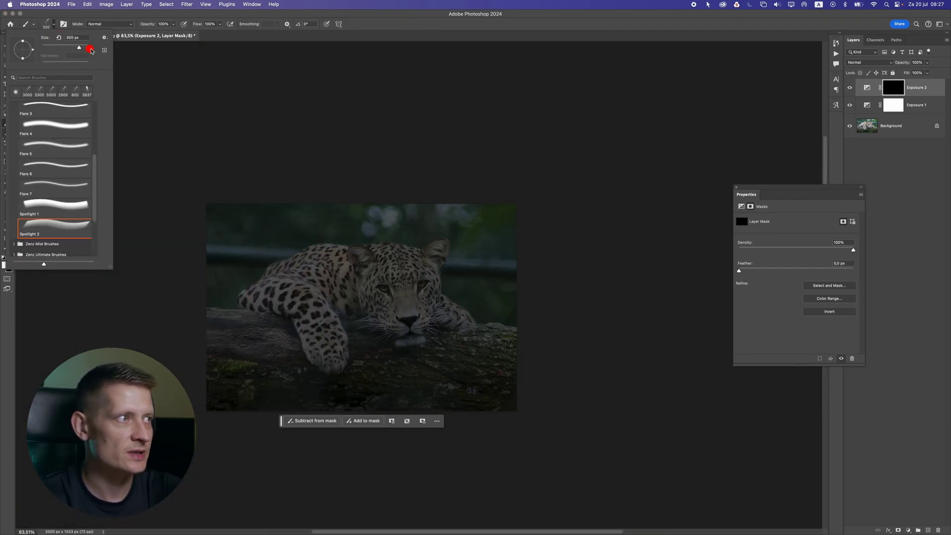
left_click(74, 37)
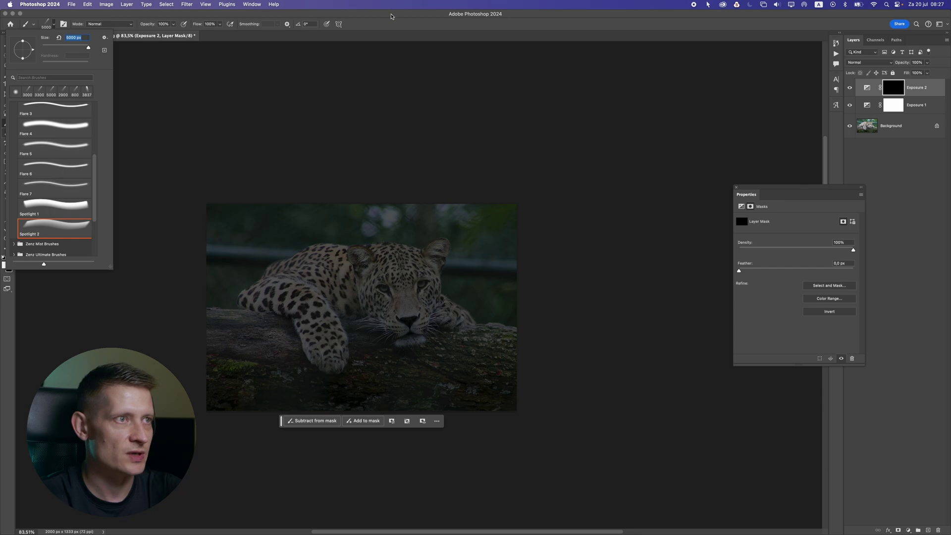
left_click(391, 18)
scroll(422, 311, "up", 1)
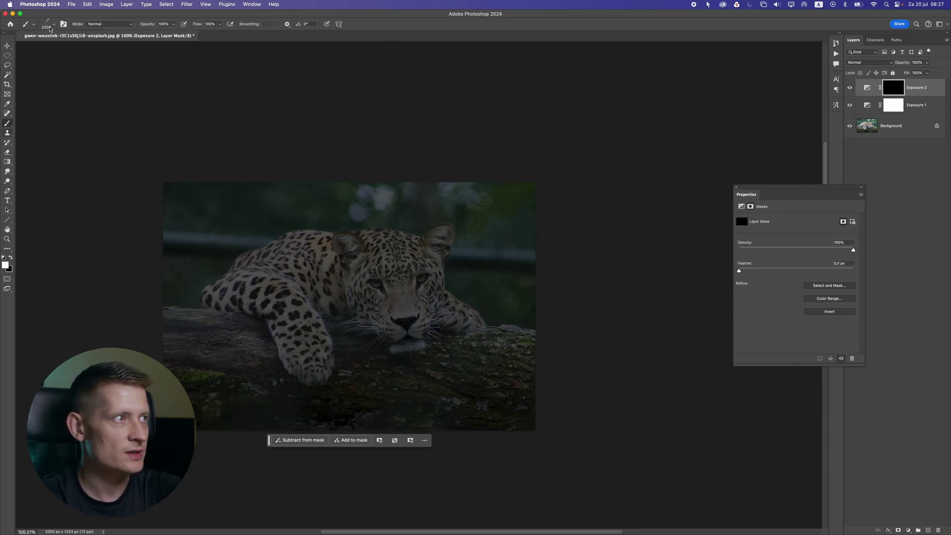
- Set the Spotlight 2 brush to 1900 px and paint a diagonal light beam over the leopard's face on the Exposure 2 mask
left_click(50, 28)
left_click(208, 29)
key("bracketright")
key("bracketright")
key("bracketright")
key("bracketright")
key("bracketright")
key("bracketright")
key("bracketright")
key("bracketright")
key("bracketright")
key("bracketright")
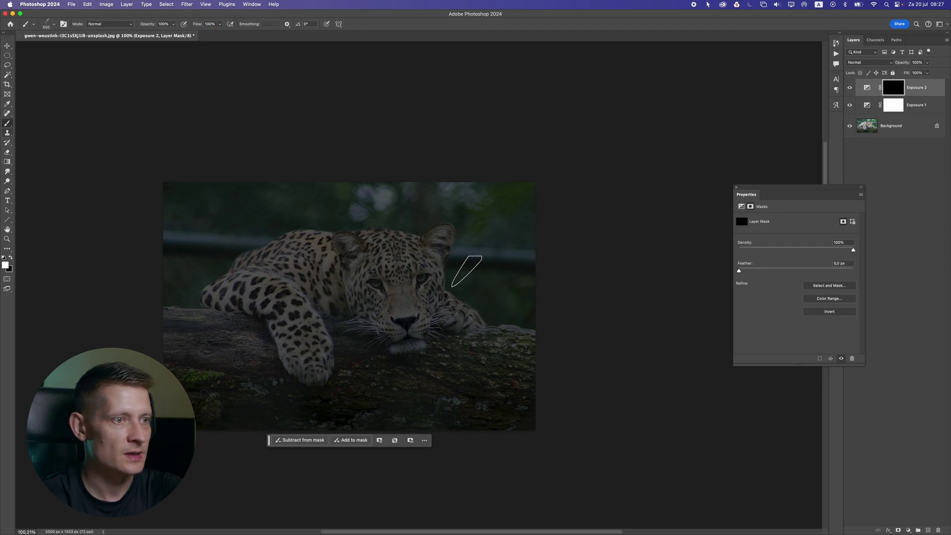
key("bracketright")
key("bracketright")
key("bracketright")
key("bracketright")
key("bracketright")
key("bracketright")
key("bracketright")
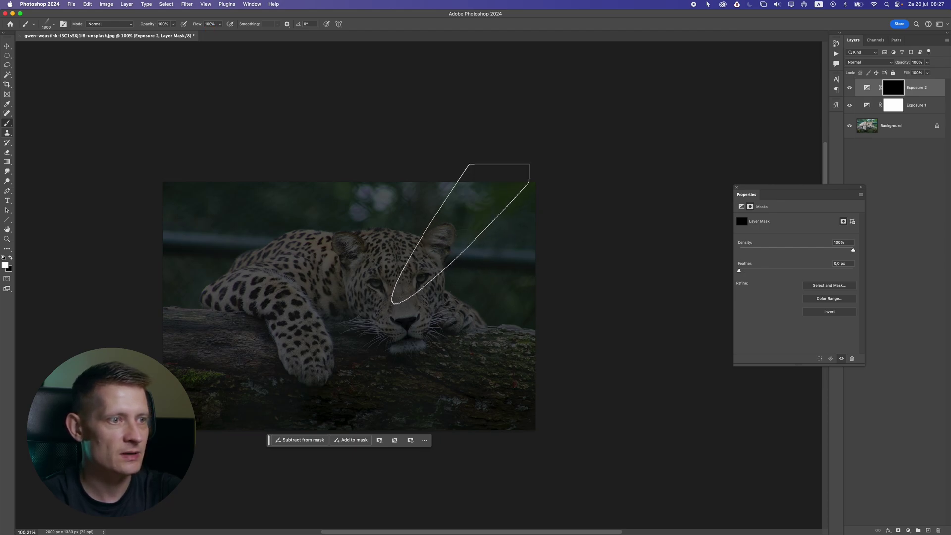
left_click(477, 246)
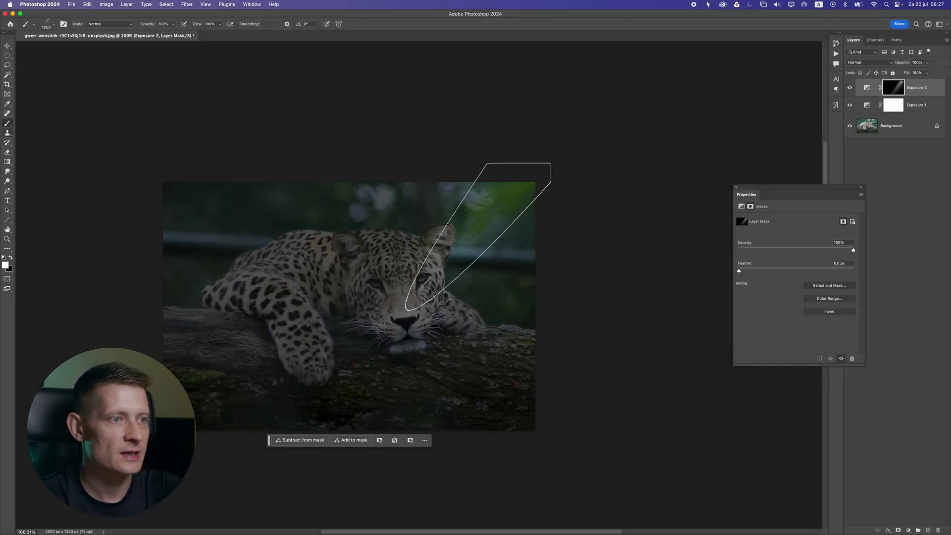
left_click(477, 238)
left_click(477, 238)
- Darken the surrounding photo by setting the Exposure 1 layer's exposure to -3,94
left_click(867, 105)
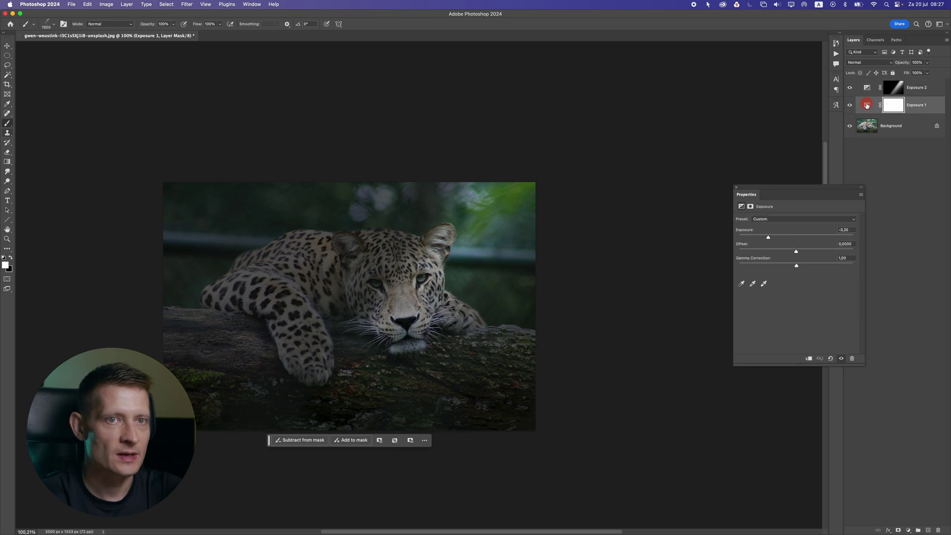
left_click_drag(766, 240, 763, 240)
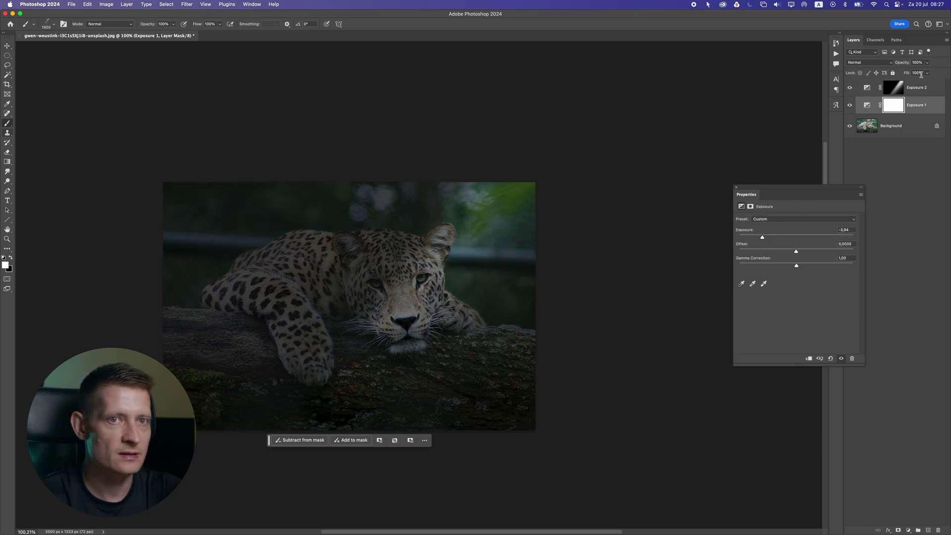
- Strengthen the diagonal beam with more spotlight painting on the Exposure 2 mask, and toggle that layer's visibility to compare the effect
left_click(899, 87)
left_click(384, 339)
left_click(384, 342)
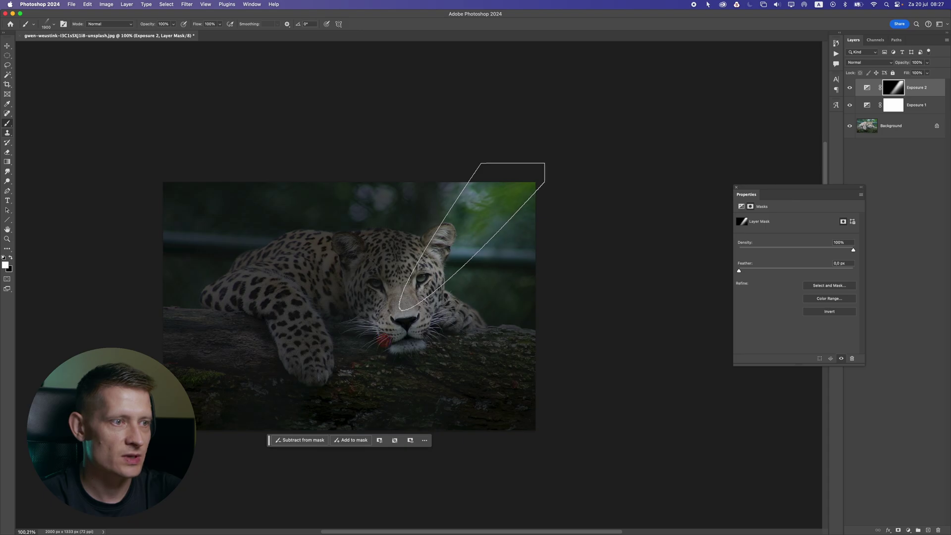
scroll(383, 349, "up", 2)
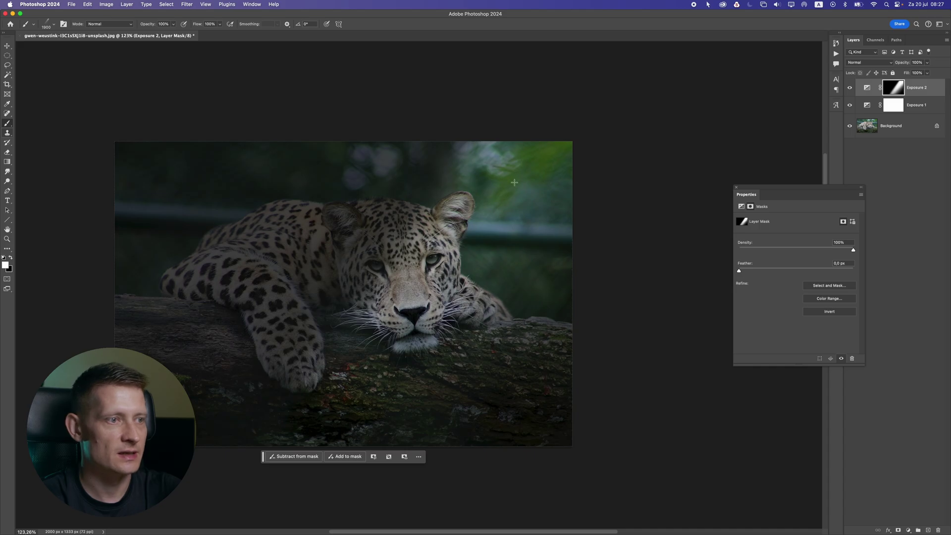
left_click(850, 87)
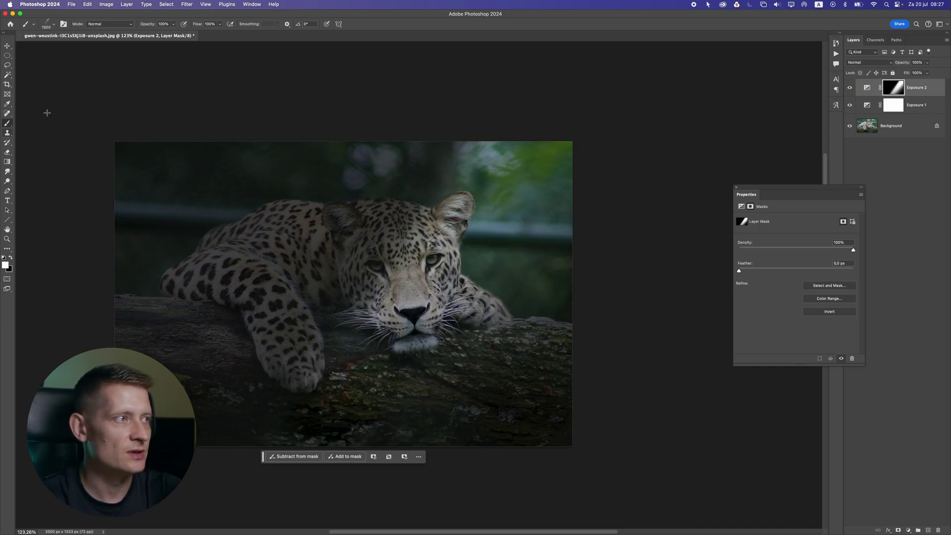
- Switch the brush to the Soft Round preset from the General Brushes group, with 0% hardness
left_click(48, 25)
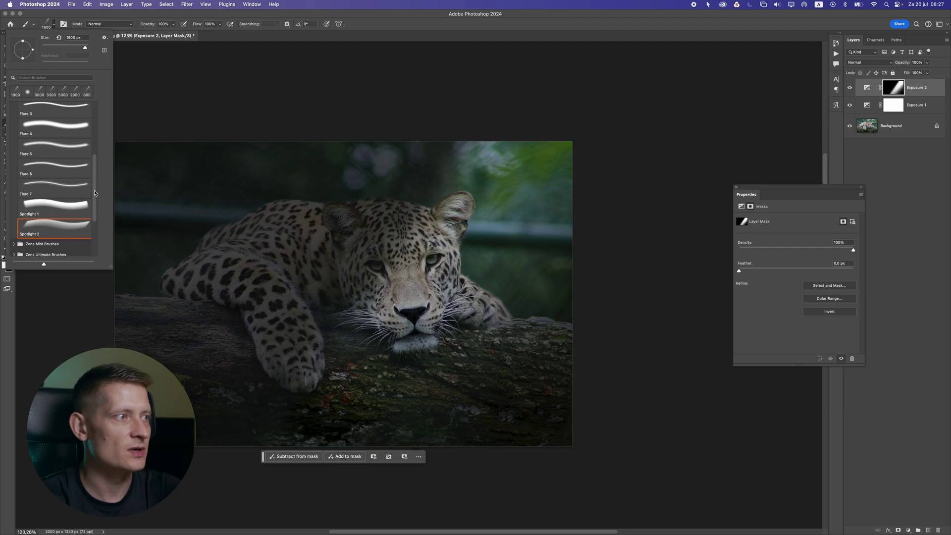
left_click_drag(96, 192, 67, 111)
left_click(14, 107)
left_click(33, 125)
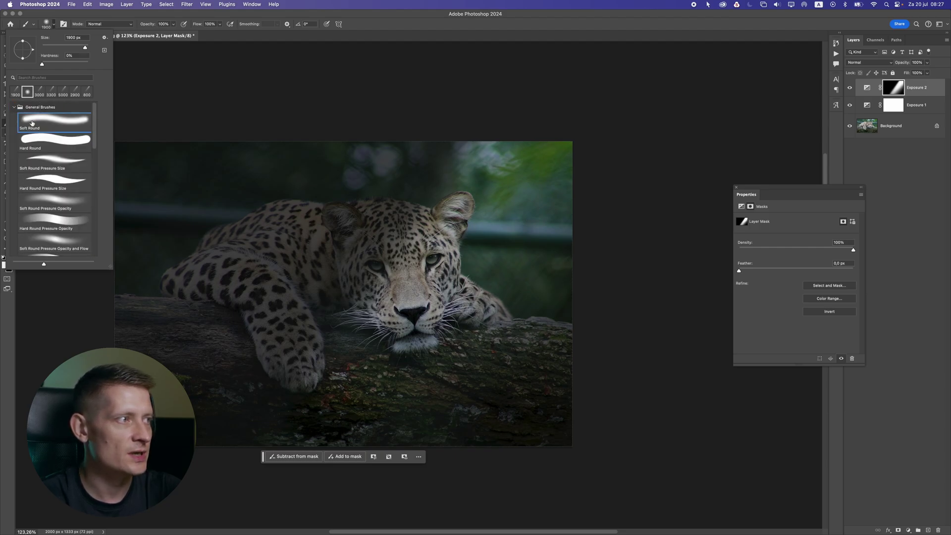
left_click(217, 15)
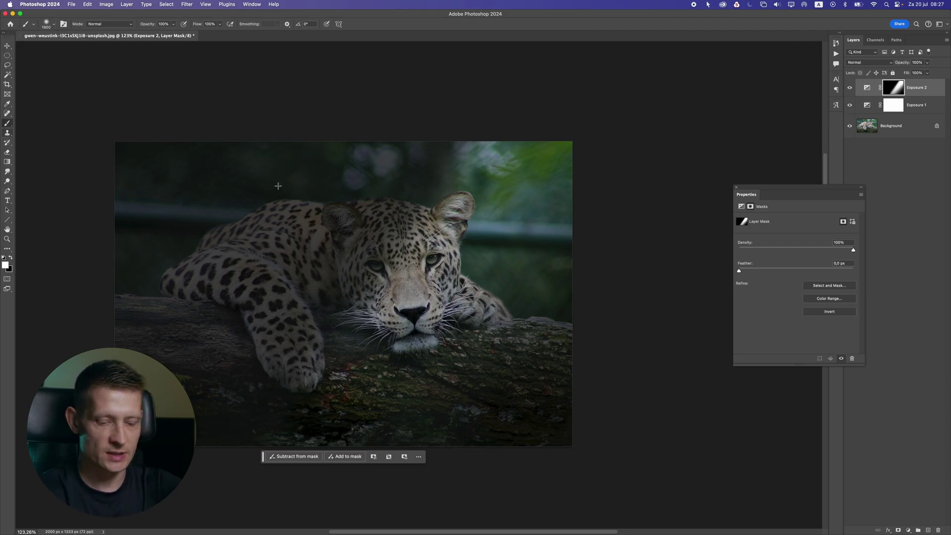
- Shrink the soft brush to roughly eye size and dab light around the leopard's eye and cheek on the Exposure 2 mask
key("bracketleft")
key("bracketleft")
key("bracketleft")
key("bracketleft")
key("bracketleft")
key("bracketleft")
key("bracketleft")
key("bracketleft")
key("bracketleft")
key("bracketleft")
key("bracketleft")
key("bracketleft")
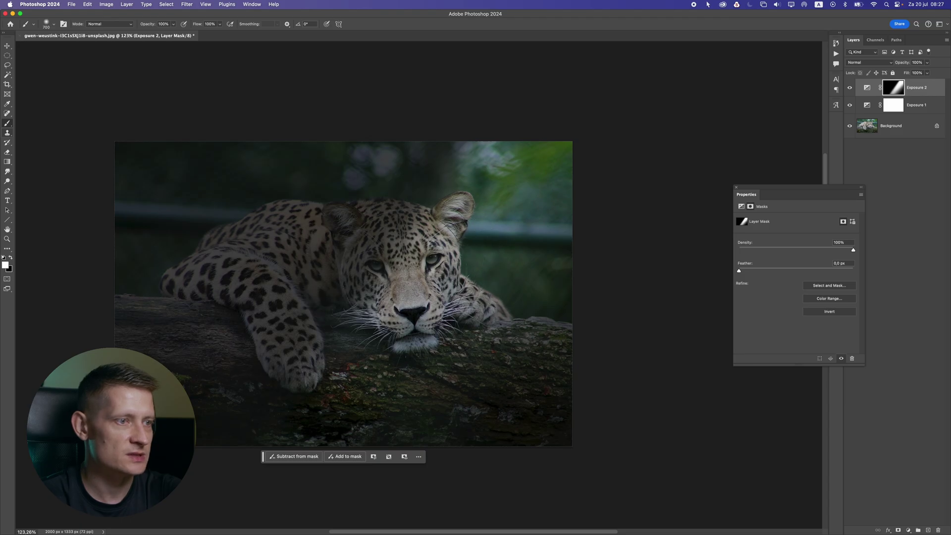
key("bracketleft")
key("bracketleft")
key("bracketleft")
key("bracketleft")
key("bracketleft")
key("bracketleft")
key("bracketleft")
key("bracketleft")
key("bracketleft")
key("bracketleft")
key("bracketleft")
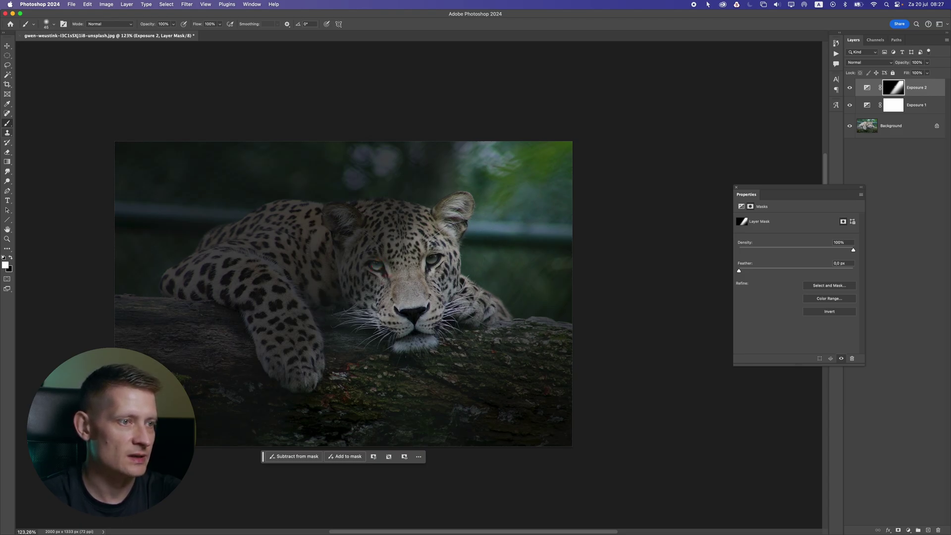
left_click_drag(379, 260, 390, 259)
key("bracketright")
key("bracketright")
left_click_drag(424, 221, 382, 279)
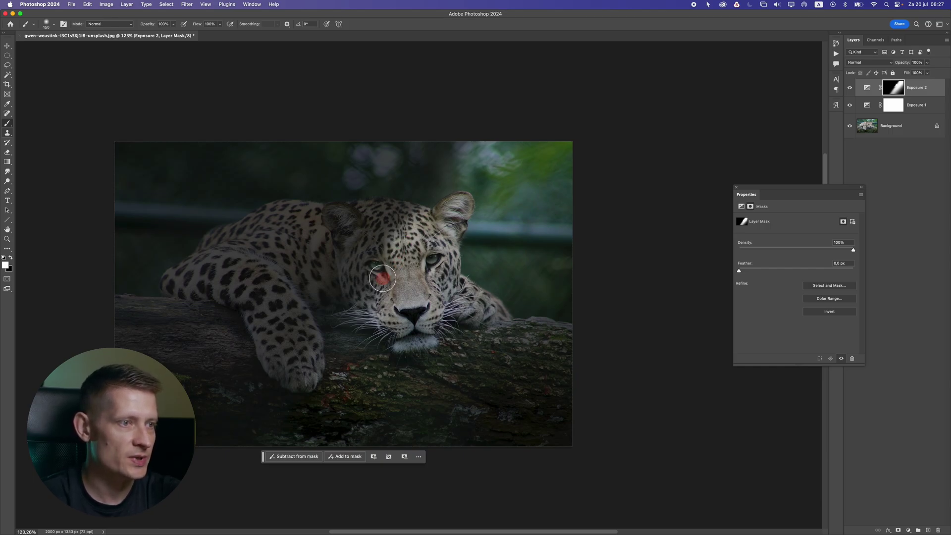
- Set the soft brush to 125 px and its flow to 56%
key("bracketleft")
key("bracketleft")
key("bracketleft")
key("bracketleft")
key("bracketleft")
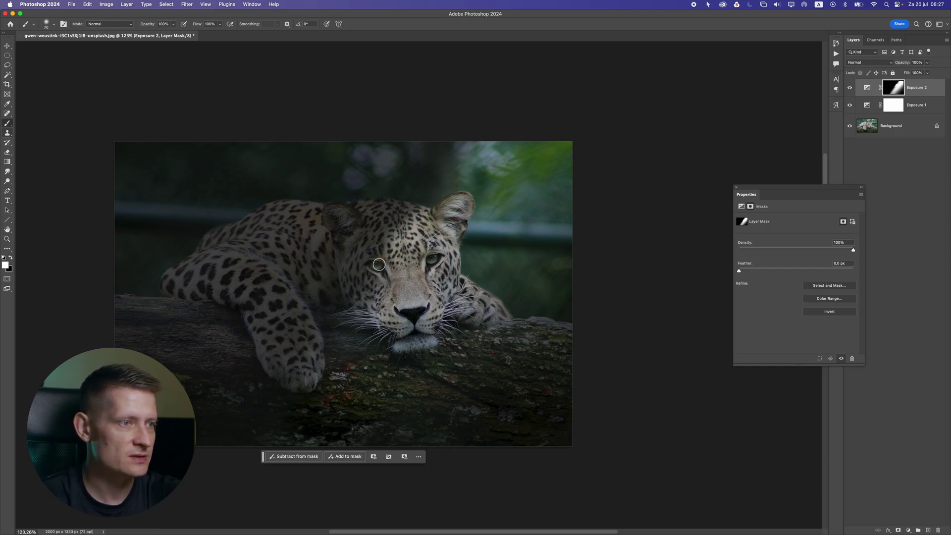
key("bracketright")
key("bracketright")
key("bracketright")
key("bracketright")
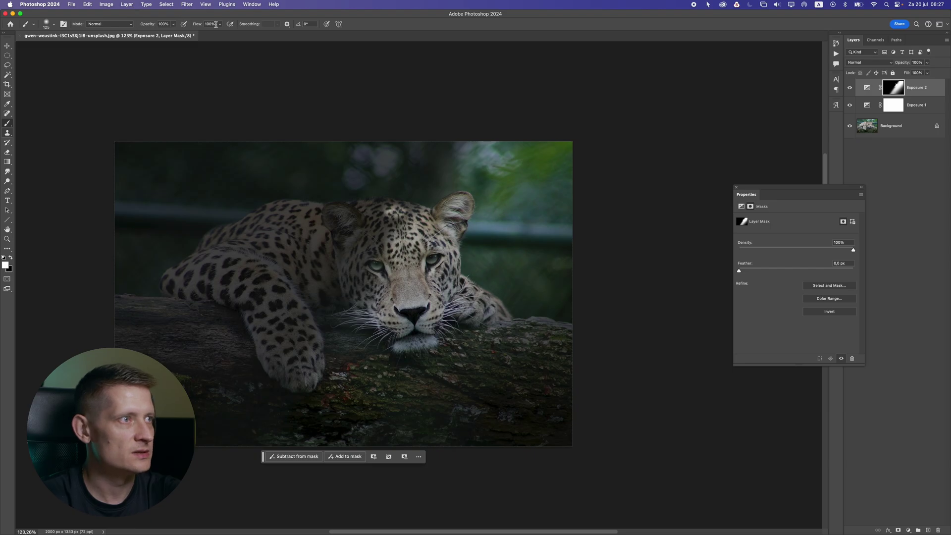
left_click(221, 28)
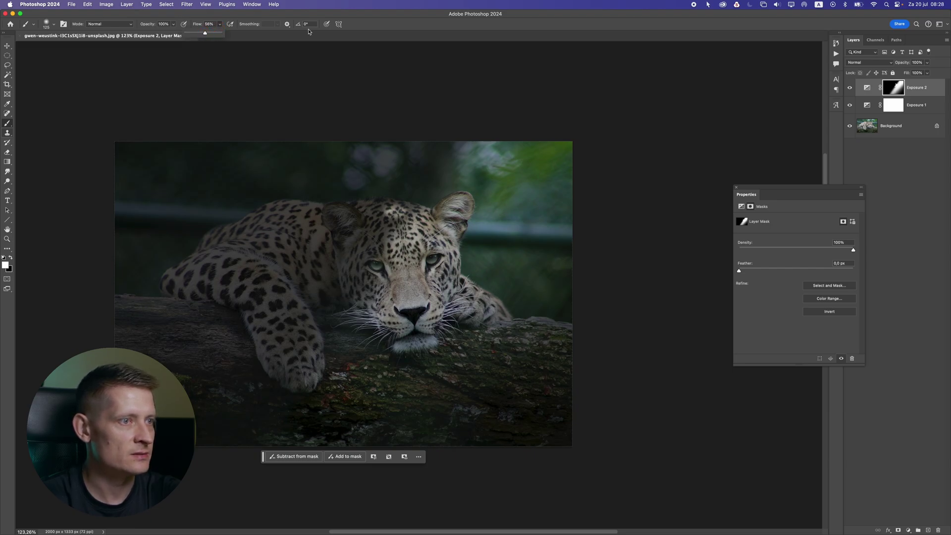
left_click(401, 17)
- Paint light over the leopard's forehead and the darker side of its face on the Exposure 2 mask
mouse_move(404, 220)
left_mouse_down()
mouse_move(391, 216)
mouse_move(368, 261)
left_mouse_up()
left_click(433, 231, "ctrl+alt")
left_click_drag(416, 210, 380, 222)
left_click(393, 276)
- Brighten the leopard's hanging front leg up to the shoulder on the Exposure 2 mask, reducing the brush size to fit
key("bracketright")
mouse_move(298, 305)
left_mouse_down()
mouse_move(311, 375)
mouse_move(307, 330)
left_mouse_up()
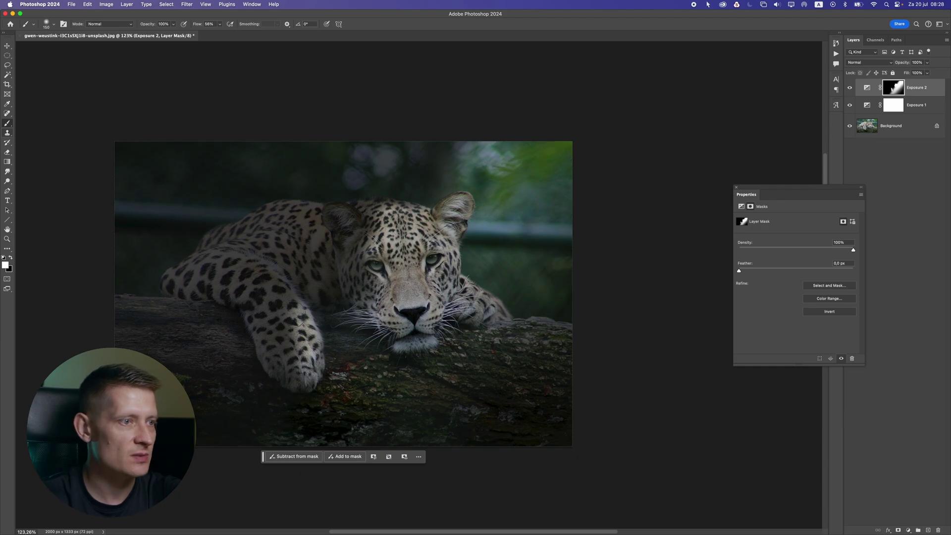
key("bracketleft")
key("bracketleft")
key("bracketleft")
mouse_move(293, 309)
left_mouse_down()
mouse_move(273, 272)
mouse_move(244, 257)
left_mouse_up()
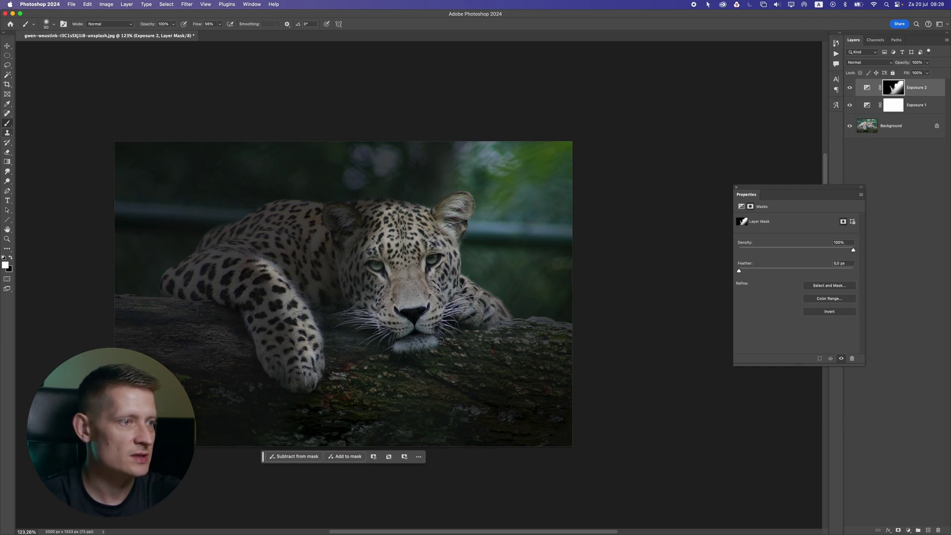
- Lower the brush flow to 24%, enlarge the brush, and softly brighten the leopard's shoulder and back on the Exposure 2 mask
key("bracketright")
key("bracketright")
key("bracketright")
key("bracketright")
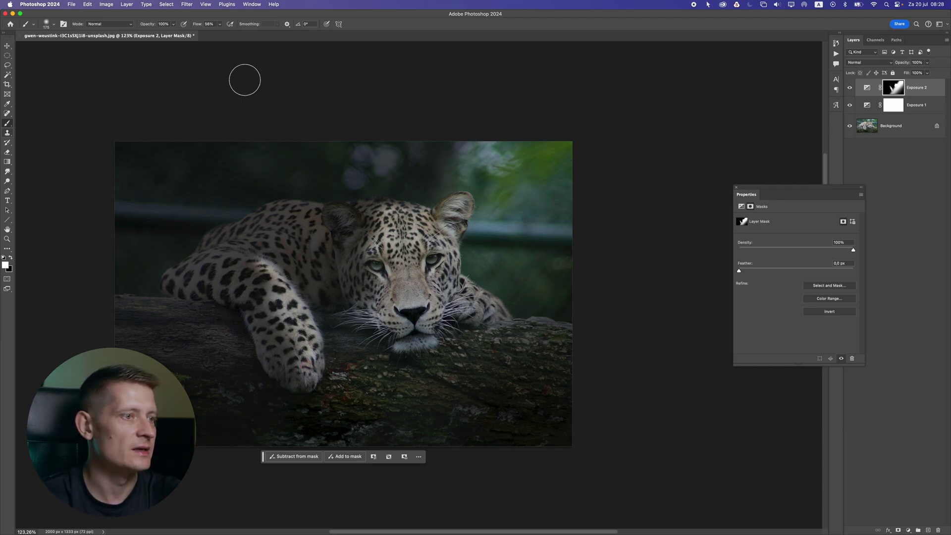
left_click_drag(218, 26, 208, 32)
mouse_move(307, 274)
left_mouse_down()
mouse_move(265, 289)
mouse_move(257, 275)
mouse_move(310, 374)
mouse_move(264, 272)
mouse_move(226, 266)
left_mouse_up()
key("bracketright")
key("bracketright")
key("bracketright")
mouse_move(274, 238)
left_mouse_down()
mouse_move(316, 216)
mouse_move(369, 223)
mouse_move(350, 214)
mouse_move(361, 216)
mouse_move(368, 225)
left_mouse_up()
- Reduce the brush to 125 px and dab extra light around the leopard's eyes on the Exposure 2 mask
key("bracketleft")
key("bracketleft")
key("bracketleft")
key("bracketleft")
key("bracketleft")
left_click(431, 259)
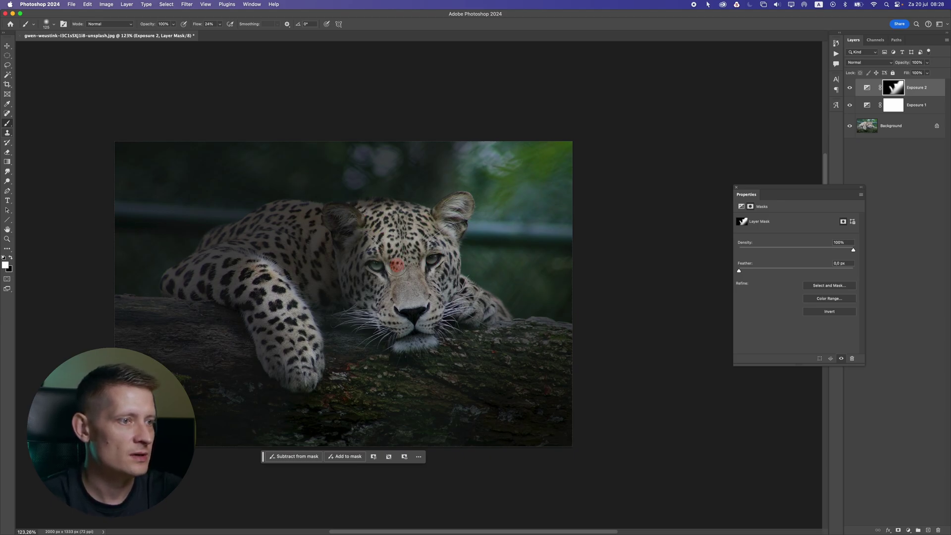
- Paint light on the Exposure 2 mask along the top of the log, beside the leopard's chin and far paw
scroll(425, 292, "down", 5)
scroll(425, 295, "up", 4)
mouse_move(462, 317)
left_mouse_down()
mouse_move(616, 338)
mouse_move(459, 328)
mouse_move(610, 341)
left_mouse_up()
mouse_move(485, 330)
left_mouse_down()
mouse_move(512, 325)
mouse_move(608, 343)
left_mouse_up()
scroll(473, 331, "down", 5)
scroll(473, 331, "up", 5)
mouse_move(467, 331)
left_mouse_down()
mouse_move(457, 334)
mouse_move(605, 359)
mouse_move(537, 344)
left_mouse_up()
- Brighten the upper edge of the leopard's back and flank with further strokes on the Exposure 2 mask
mouse_move(263, 279)
left_mouse_down()
mouse_move(267, 261)
mouse_move(303, 279)
mouse_move(233, 263)
mouse_move(337, 227)
mouse_move(310, 224)
mouse_move(261, 243)
mouse_move(310, 227)
mouse_move(370, 226)
mouse_move(264, 244)
mouse_move(274, 263)
mouse_move(372, 228)
mouse_move(382, 243)
left_mouse_up()
scroll(284, 283, "down", 5)
scroll(284, 282, "up", 5)
scroll(404, 274, "down", 5)
scroll(389, 272, "up", 5)
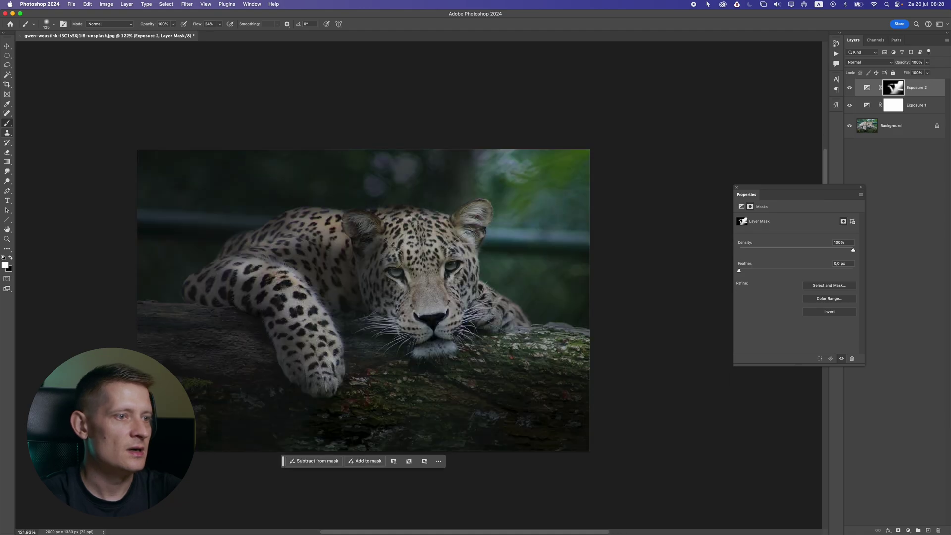
left_click_drag(280, 234, 292, 227)
scroll(430, 250, "down", 1)
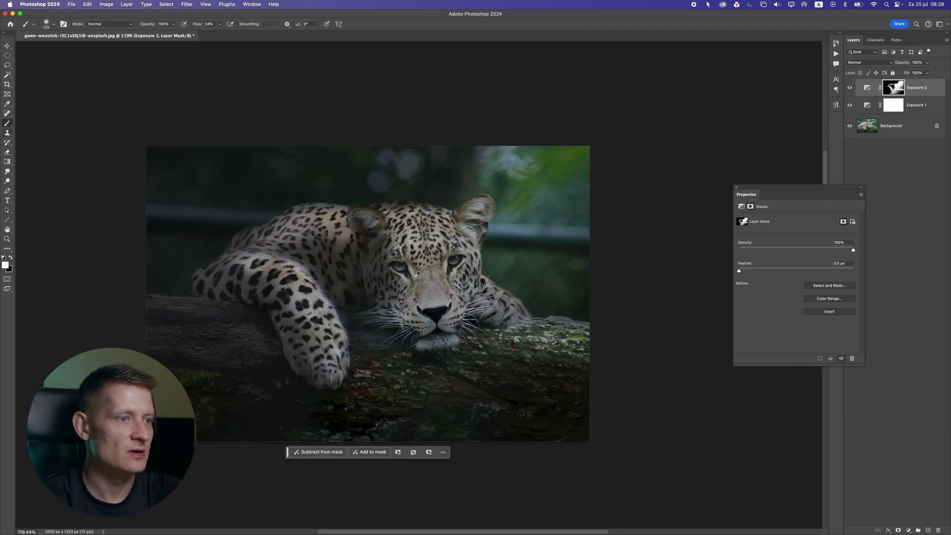
- Toggle the Exposure 2 layer's visibility to compare, and set the Exposure 1 layer's exposure to -3,98
left_click(847, 92)
left_click(847, 92)
left_click(848, 91)
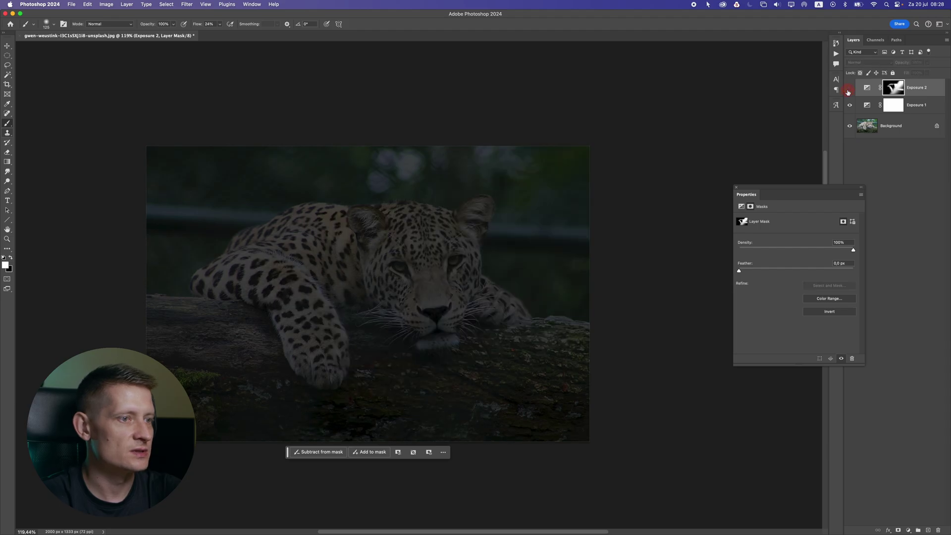
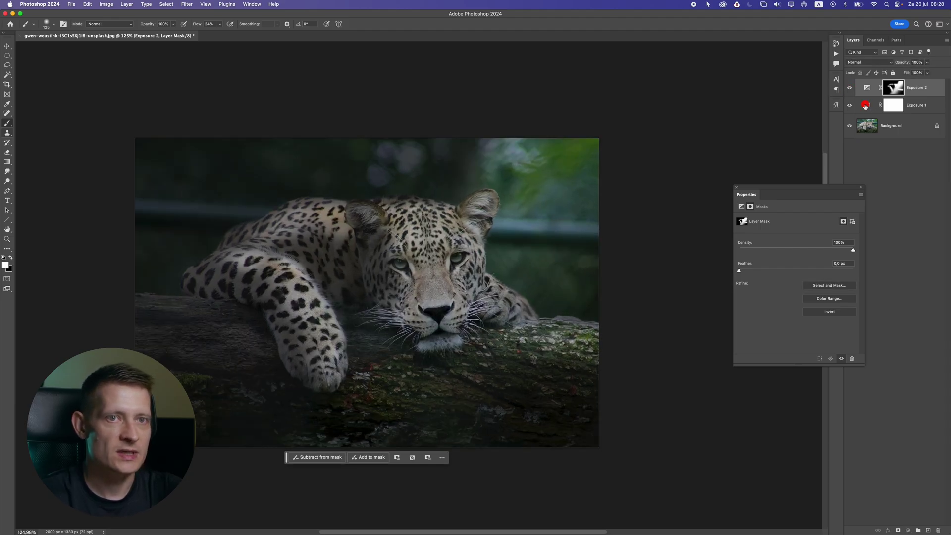
left_click(864, 105)
left_click_drag(766, 238, 762, 238)
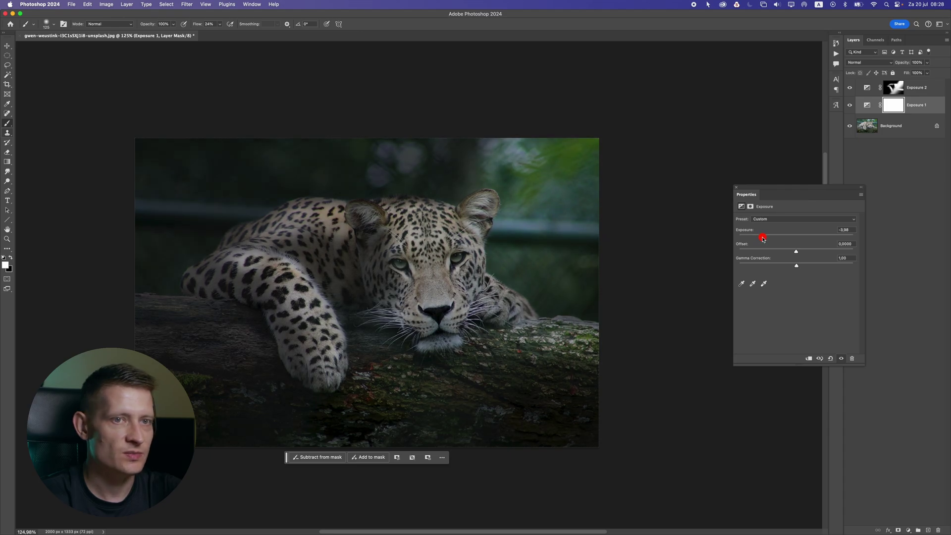
- Select the Exposure 2 layer and switch its visibility off and on to compare the spotlight effect
left_click(916, 89)
left_click(849, 94)
left_click(849, 94)
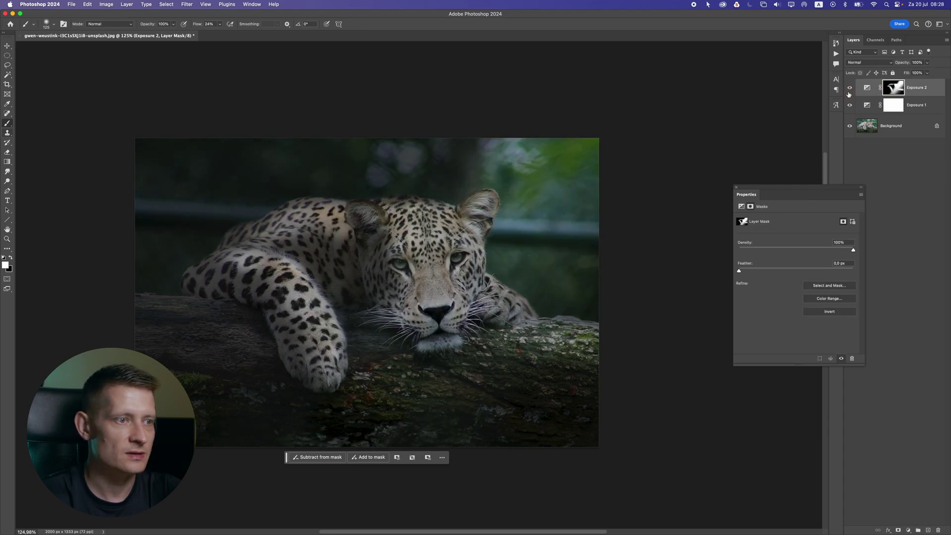
scroll(406, 278, "down", 5)
scroll(406, 278, "up", 4)
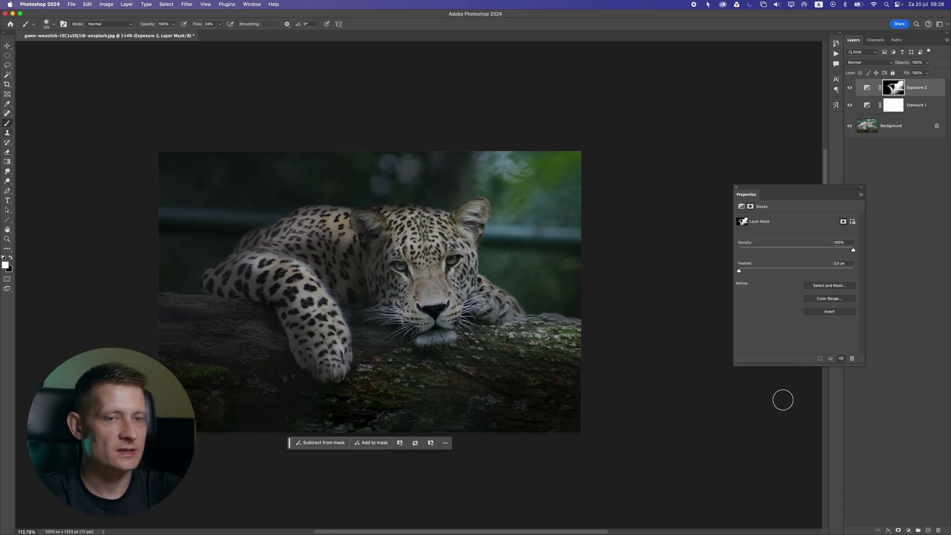
- Add a Hue/Saturation adjustment layer at the top of the stack with saturation set to -14
left_click(908, 529)
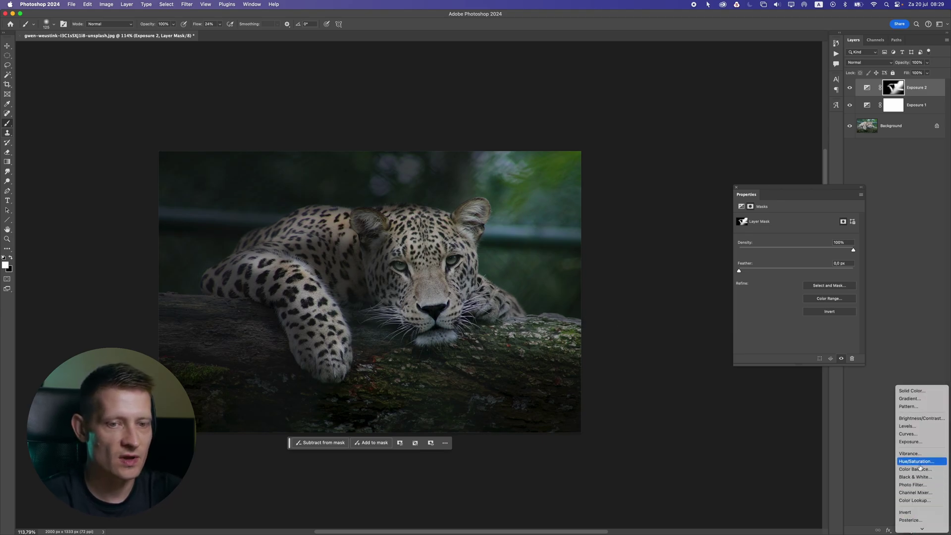
left_click(919, 463)
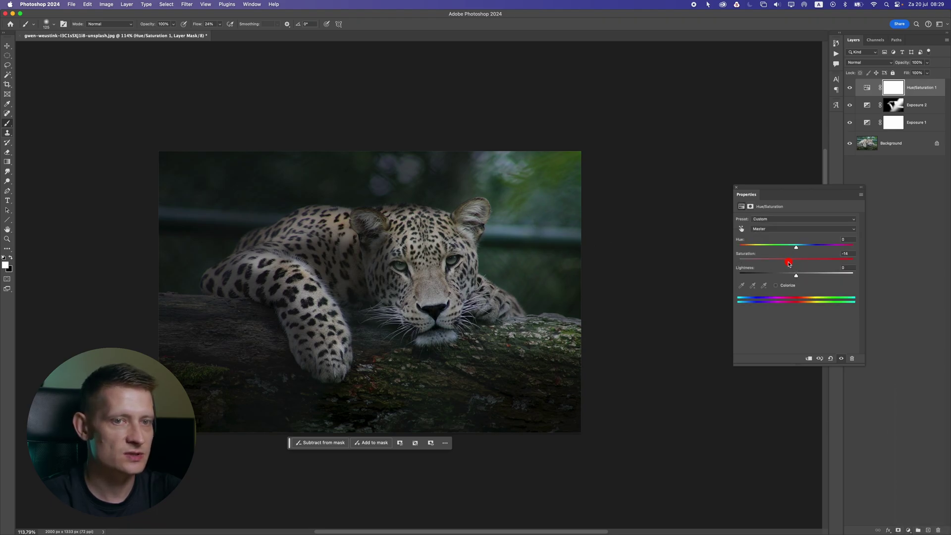
scroll(410, 285, "down", 10)
scroll(410, 284, "up", 10)
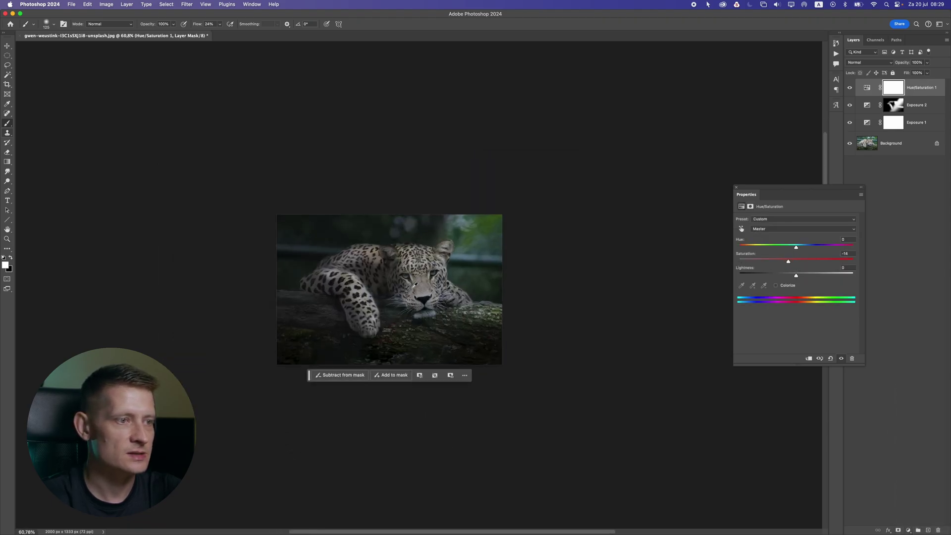
- Add a new layer, fill it with 50% gray, and set its blending mode to Overlay
left_click(928, 530)
left_click(87, 4)
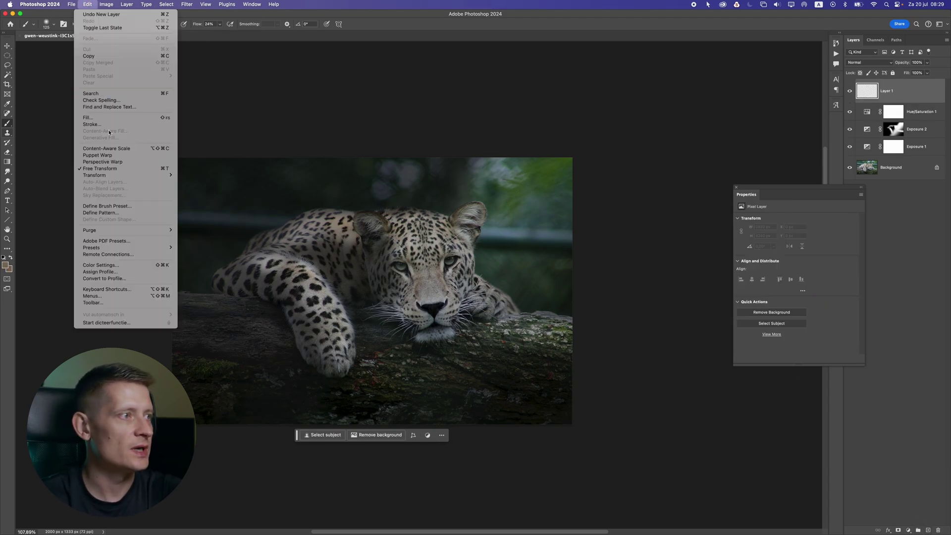
left_click(120, 117)
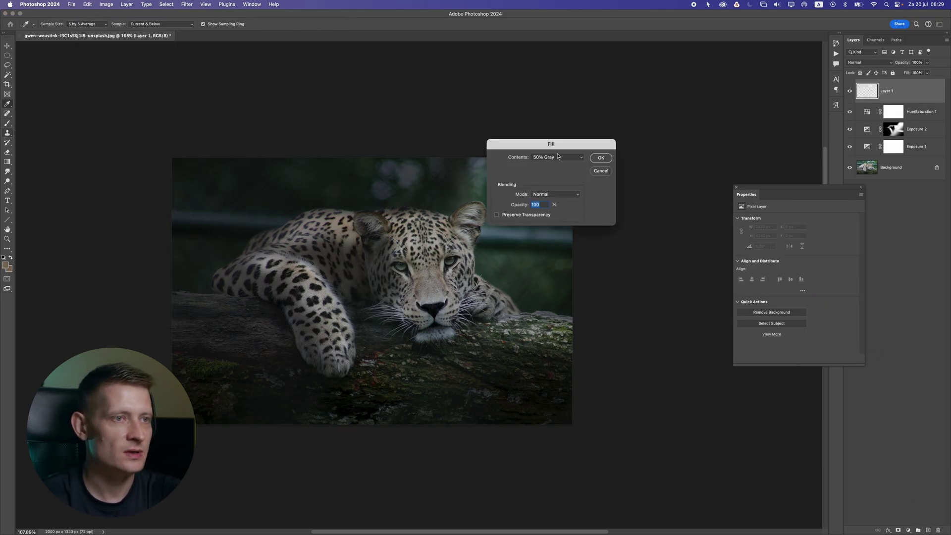
left_click(601, 157)
key("b")
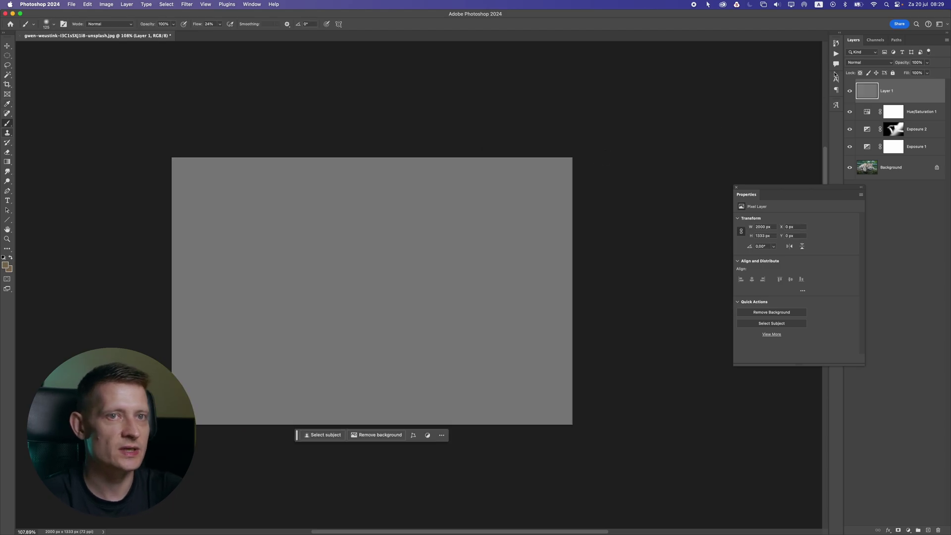
left_click(869, 63)
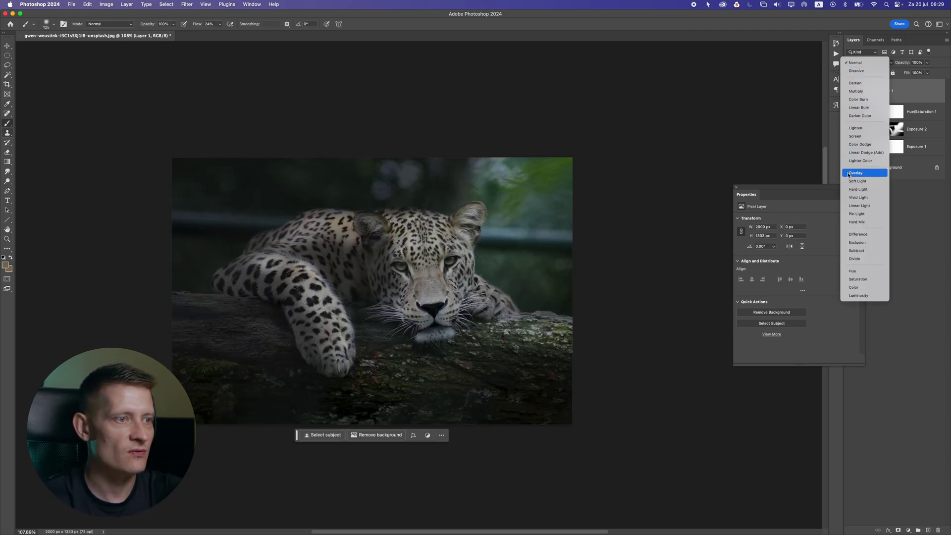
left_click(849, 173)
- With the Burn tool enlarged to 300 px, darken the lower part of the log on the gray Overlay layer
left_click(7, 183)
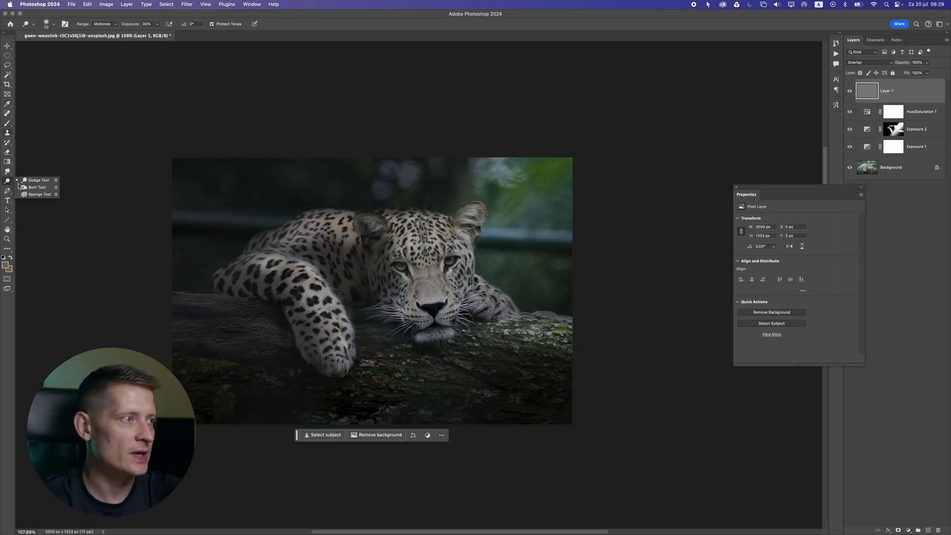
left_click(30, 190)
scroll(372, 283, "up", 5)
scroll(479, 407, "down", 2)
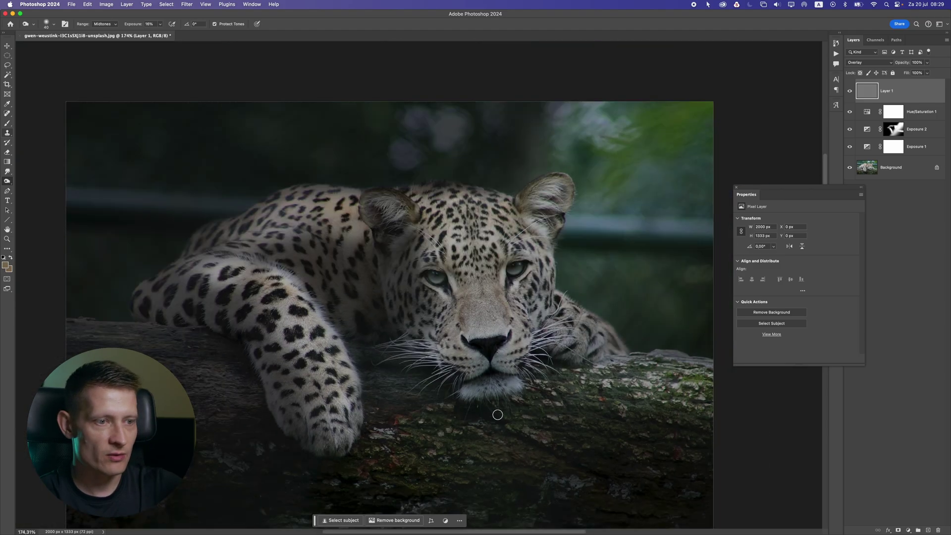
scroll(496, 411, "down", 2)
key("bracketright")
key("bracketright")
key("bracketright")
key("bracketright")
key("bracketright")
key("bracketright")
key("bracketright")
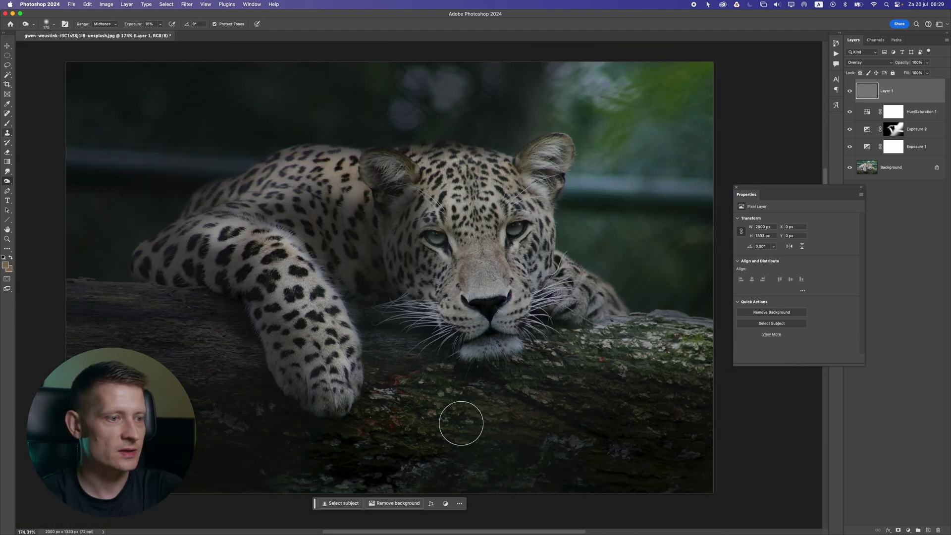
left_click_drag(404, 443, 724, 418)
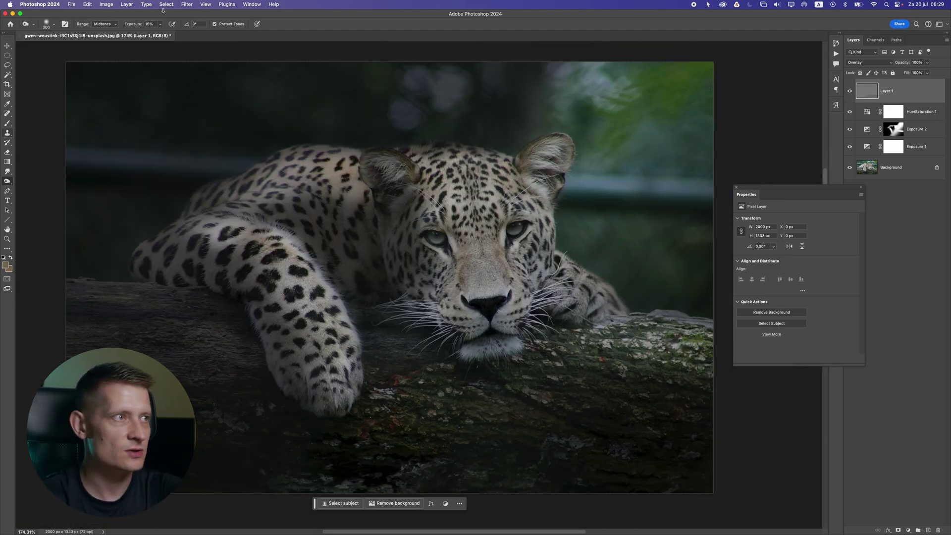
left_click(111, 24)
left_click(105, 17)
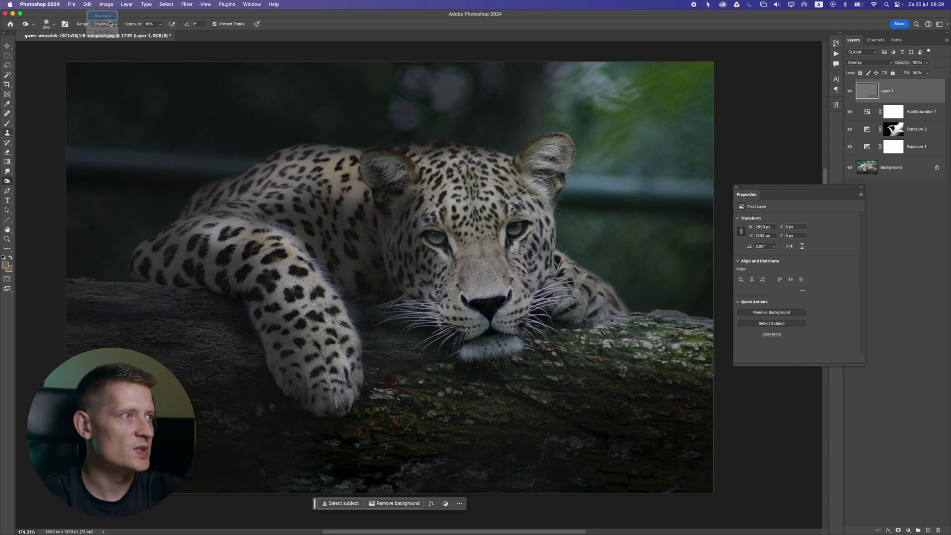
left_click(106, 24)
left_click(106, 32)
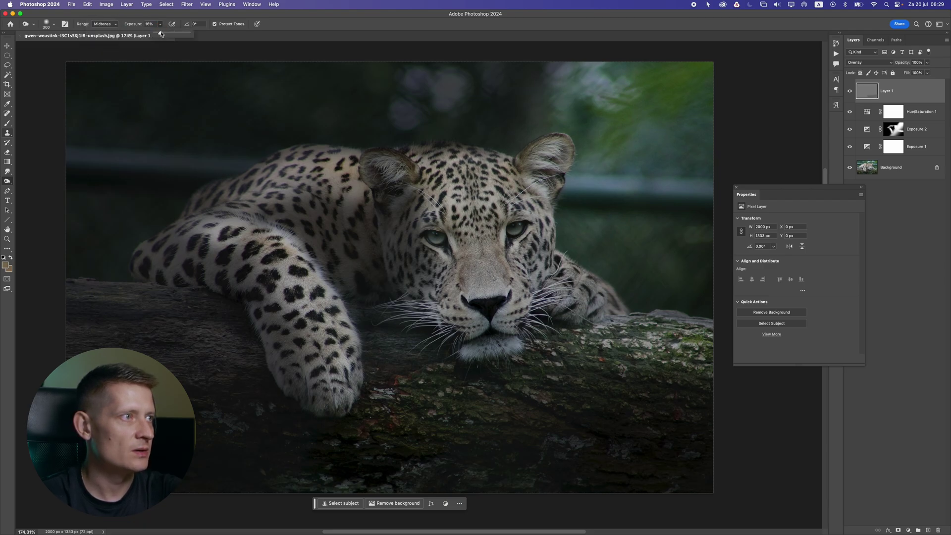
- Set the Burn tool's exposure to 22% and darken the log's lower edge further on the gray Overlay layer
scroll(500, 403, "down", 3)
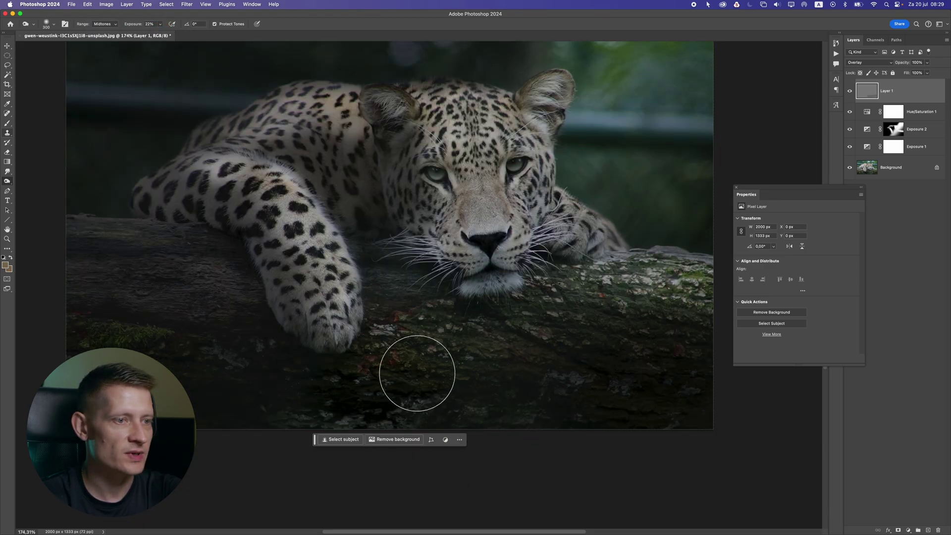
left_click_drag(716, 375, 561, 416)
scroll(525, 396, "down", 2)
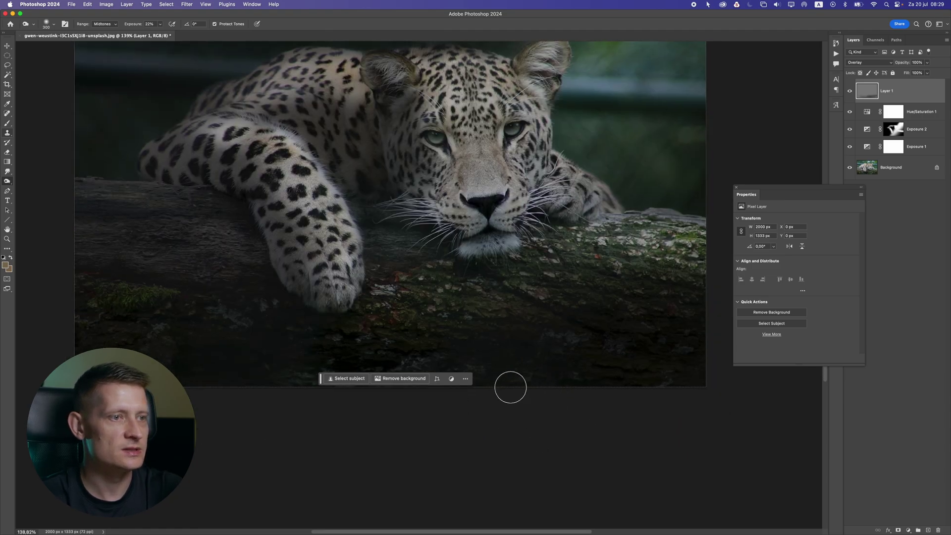
scroll(509, 366, "up", 2)
scroll(495, 342, "up", 2)
- Burn the log's shadows beside and beneath the leopard's front leg, reducing the brush to 100 px
left_click(226, 261)
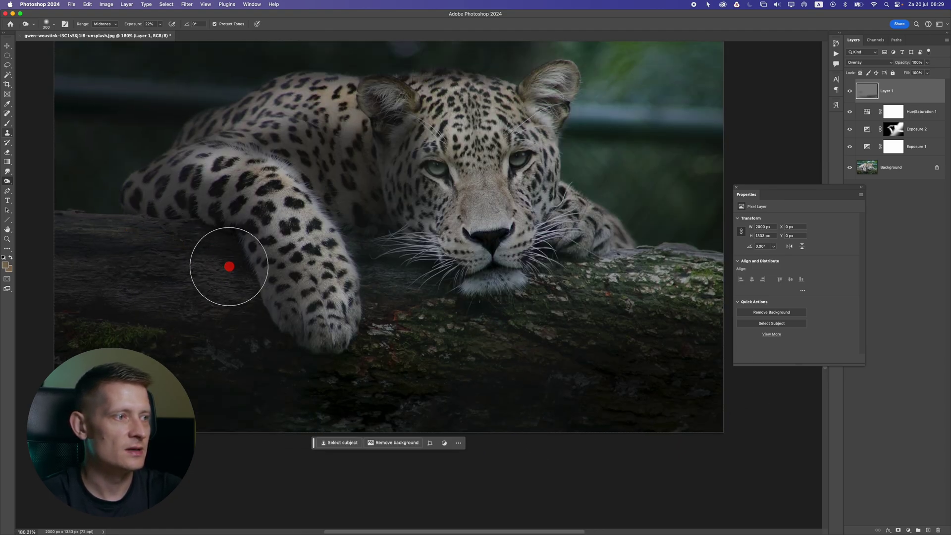
key("bracketleft")
key("bracketleft")
key("bracketleft")
key("bracketleft")
key("bracketleft")
key("bracketleft")
mouse_move(250, 277)
left_mouse_down()
mouse_move(267, 318)
mouse_move(180, 222)
left_mouse_up()
- Burn shadows between the front leg and chin, and across the log below the leopard's head and far paw
left_click_drag(320, 223, 435, 280)
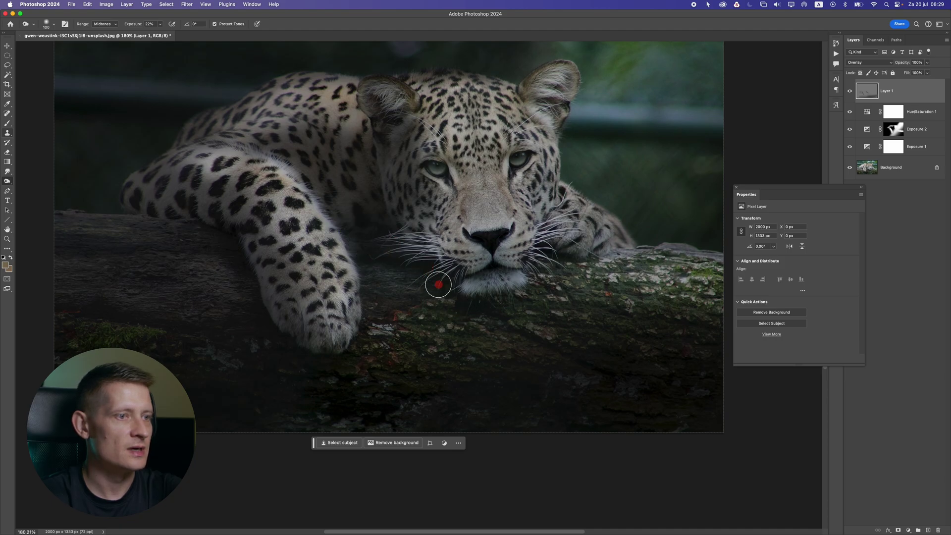
scroll(499, 329, "up", 1)
mouse_move(499, 329)
left_mouse_down()
mouse_move(546, 296)
mouse_move(587, 304)
mouse_move(567, 301)
mouse_move(633, 296)
left_mouse_up()
scroll(634, 296, "up", 1)
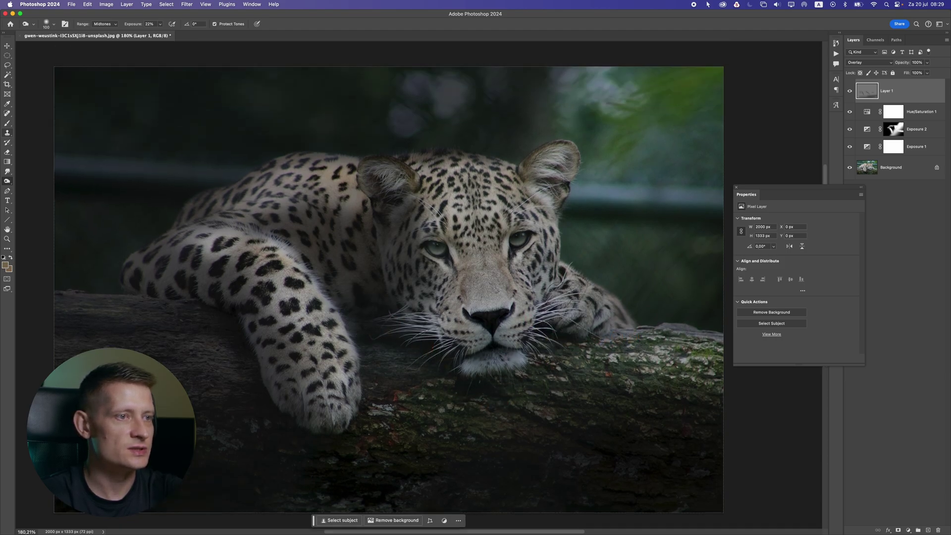
- Burn the shadowed fur beside the leopard's cheek and the edge of its back against the background
mouse_move(342, 240)
left_mouse_down()
mouse_move(381, 327)
mouse_move(422, 206)
mouse_move(417, 328)
mouse_move(426, 292)
mouse_move(442, 297)
mouse_move(439, 329)
left_mouse_up()
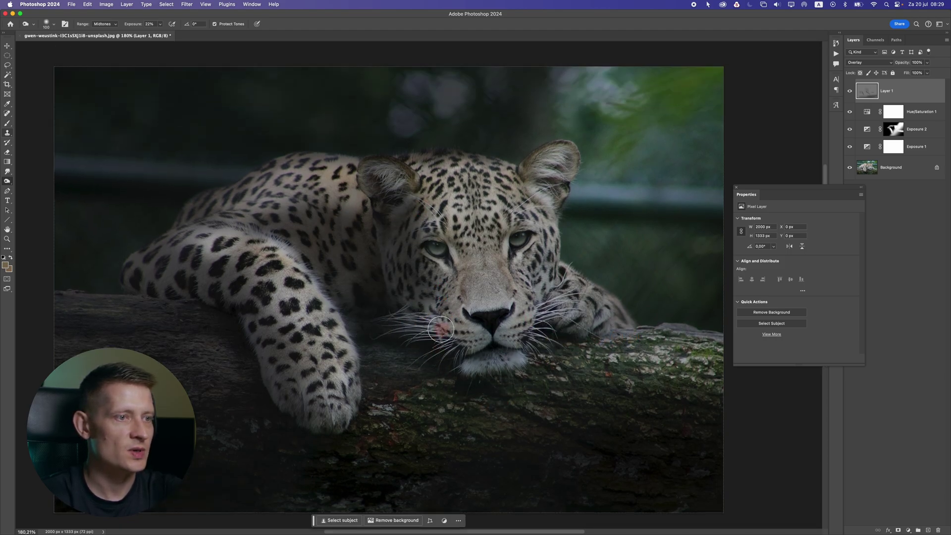
left_click_drag(203, 186, 109, 251)
- Enlarge the Burn brush to 250 px and darken the background above the leopard's head and behind its back
scroll(599, 210, "up", 2)
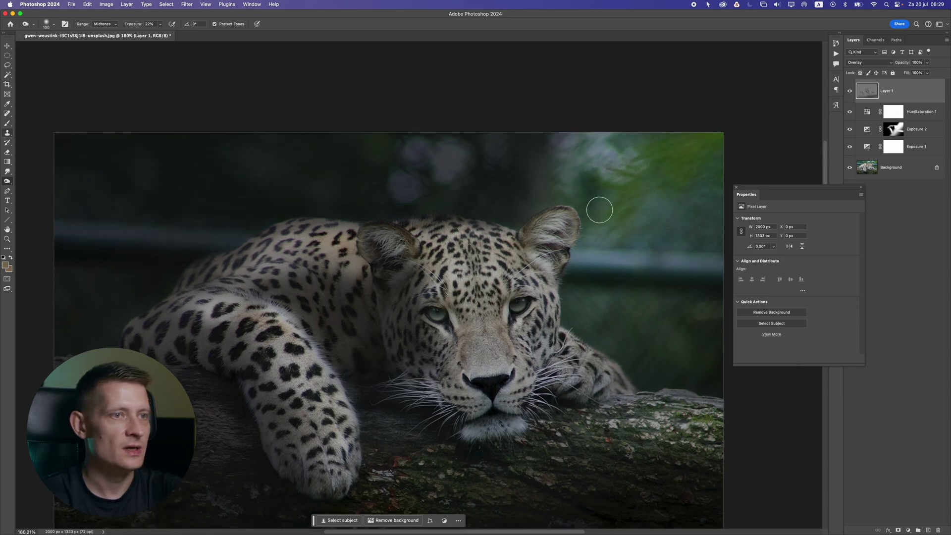
key("bracketright")
key("bracketright")
key("bracketright")
key("bracketright")
key("bracketright")
left_click_drag(502, 162, 641, 159)
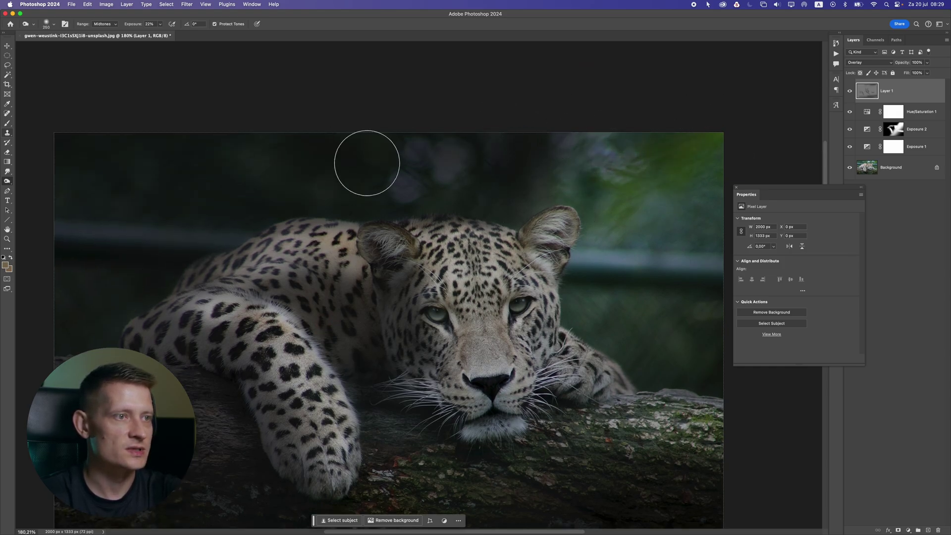
left_click(103, 236)
left_click_drag(103, 235, 166, 233)
left_click_drag(87, 214, 172, 220)
left_click(135, 235)
- Burn the green background beside the leopard's head, from the far paw up to the photo's upper corner
mouse_move(634, 289)
left_mouse_down()
mouse_move(600, 320)
mouse_move(640, 342)
left_mouse_up()
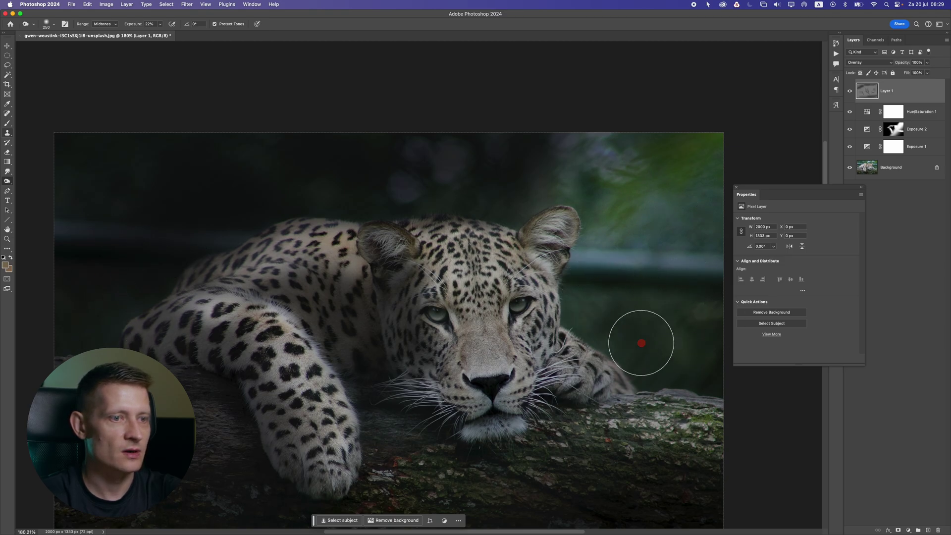
mouse_move(598, 307)
left_mouse_down()
mouse_move(597, 287)
mouse_move(623, 237)
mouse_move(684, 170)
mouse_move(672, 151)
mouse_move(687, 224)
mouse_move(642, 208)
mouse_move(645, 268)
mouse_move(704, 303)
mouse_move(709, 176)
left_mouse_up()
scroll(684, 277, "down", 6)
left_click_drag(660, 291, 485, 278)
- Reduce the Burn brush to 90 px and darken the background close around the ear nearest the green area
scroll(483, 278, "up", 5)
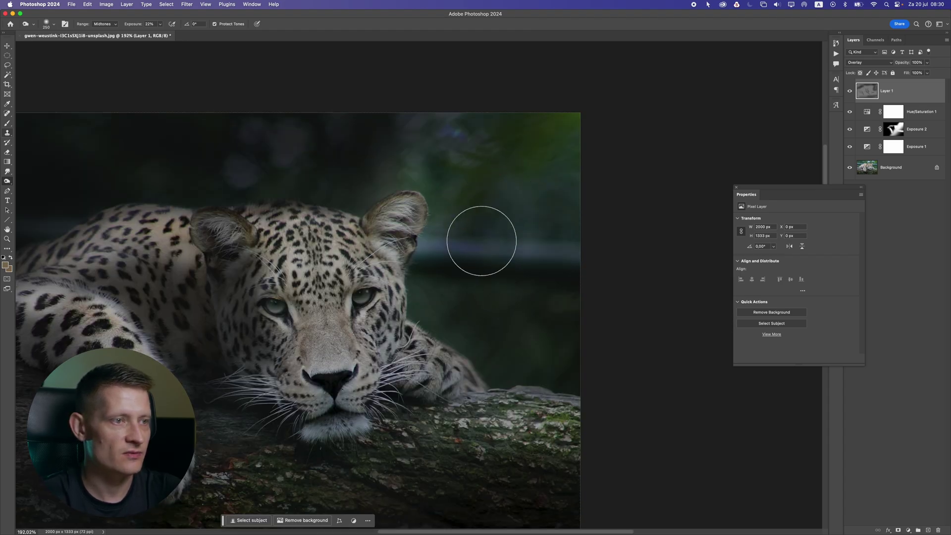
key("bracketleft")
key("bracketleft")
key("bracketleft")
key("bracketleft")
key("bracketleft")
key("bracketleft")
mouse_move(445, 197)
left_mouse_down()
mouse_move(436, 216)
mouse_move(433, 181)
mouse_move(407, 179)
left_mouse_up()
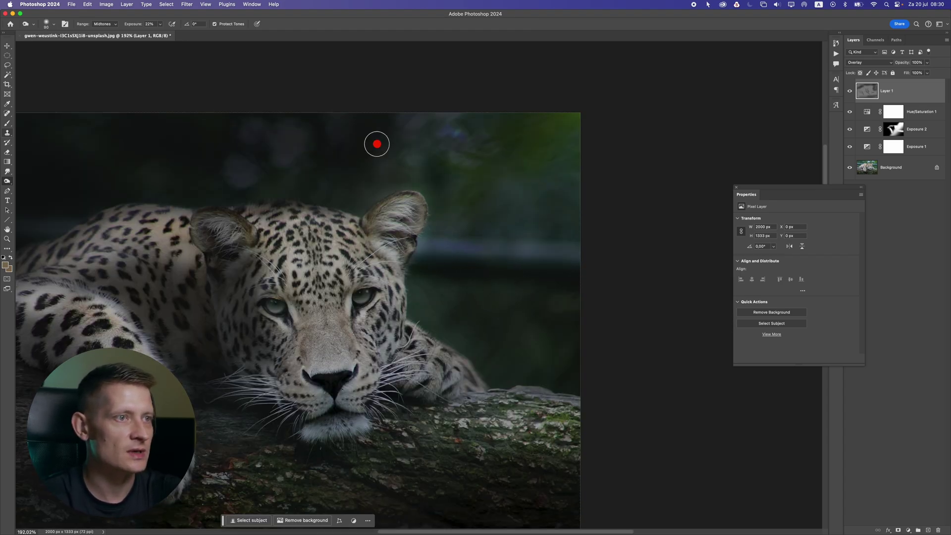
- Enlarge the Burn brush to 200 px and darken the photo's upper edge from above the head to the green corner
key("bracketright")
key("bracketright")
key("bracketright")
key("bracketright")
key("bracketright")
left_click_drag(363, 130, 556, 138)
mouse_move(441, 123)
left_mouse_down()
mouse_move(405, 131)
mouse_move(480, 168)
mouse_move(456, 187)
mouse_move(470, 218)
mouse_move(459, 171)
mouse_move(444, 278)
mouse_move(477, 305)
mouse_move(556, 141)
left_mouse_up()
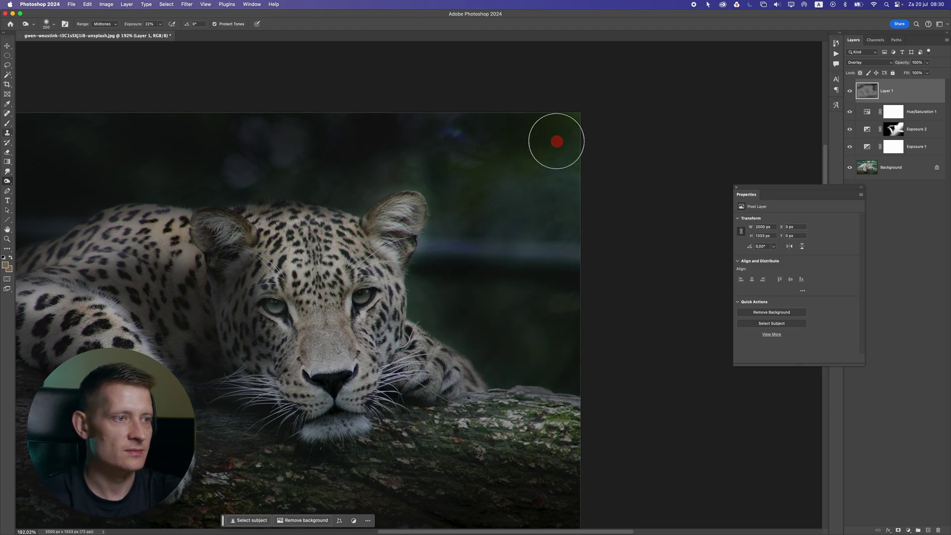
- Set the Burn tool to the Shadows range at 13% exposure and darken the background beside the head and in the green corner
left_click(106, 24)
left_click(101, 16)
left_click(160, 24)
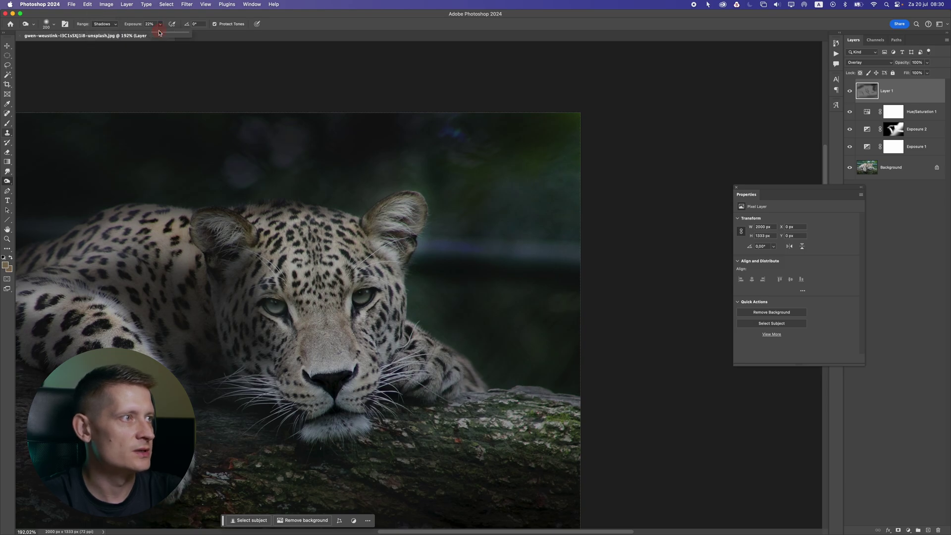
scroll(319, 111, "down", 1)
left_click_drag(484, 245, 524, 249)
key("bracketright")
key("bracketright")
key("bracketright")
key("bracketright")
mouse_move(509, 152)
left_mouse_down()
mouse_move(559, 169)
mouse_move(550, 149)
left_mouse_up()
left_click_drag(562, 225, 520, 245)
- Burn the background beside the cheek and far paw, and around the adjacent ear with the brush reduced to 80 px
key("bracketleft")
key("bracketleft")
key("bracketleft")
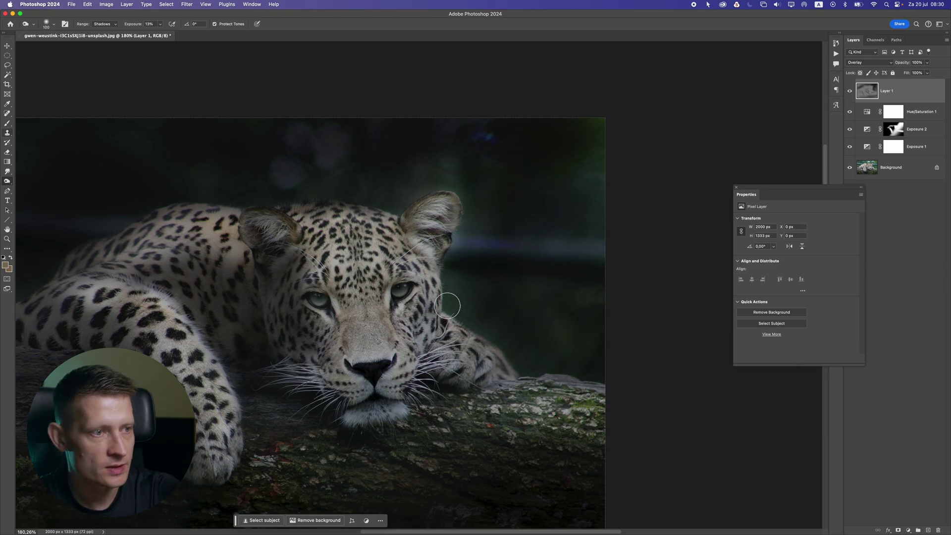
left_click_drag(447, 306, 479, 320)
key("bracketleft")
key("bracketleft")
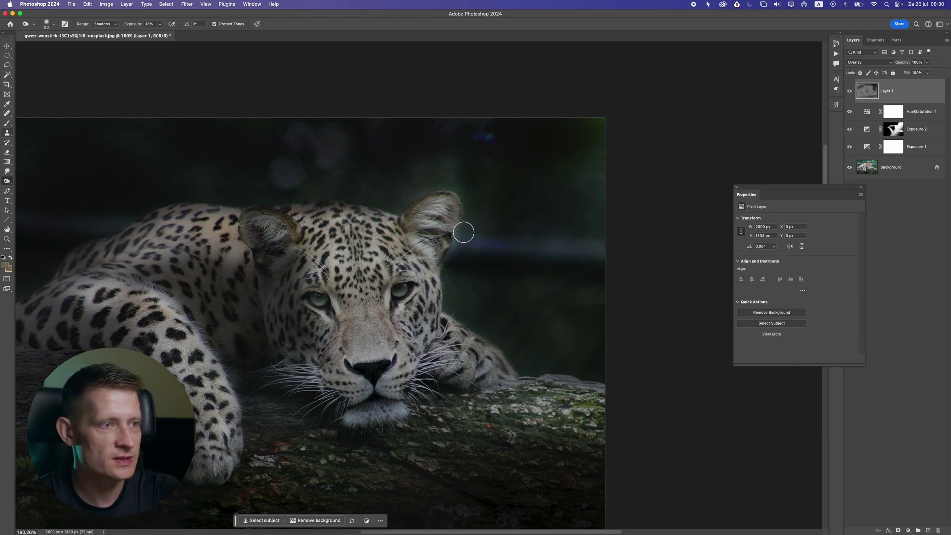
mouse_move(470, 206)
left_mouse_down()
mouse_move(466, 183)
mouse_move(393, 191)
left_mouse_up()
mouse_move(467, 180)
left_mouse_down()
mouse_move(326, 163)
mouse_move(371, 142)
mouse_move(365, 97)
mouse_move(519, 108)
mouse_move(530, 179)
mouse_move(409, 195)
mouse_move(470, 187)
mouse_move(470, 281)
left_mouse_up()
- Enlarge the Burn brush to 200 px and darken the log beneath the leopard's front paw
scroll(467, 297, "down", 10)
scroll(473, 316, "up", 6)
scroll(474, 316, "up", 1)
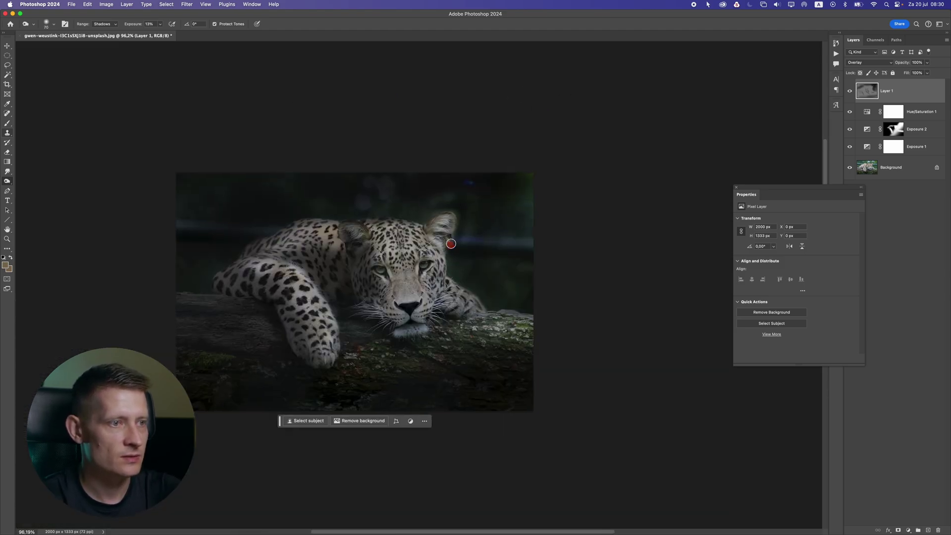
scroll(464, 219, "up", 1)
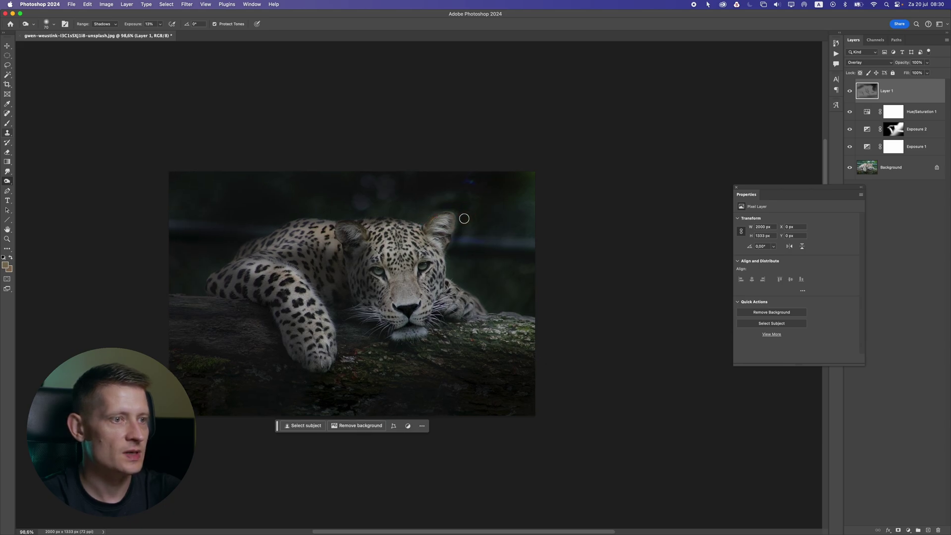
key("bracketright")
key("bracketright")
key("bracketright")
key("bracketright")
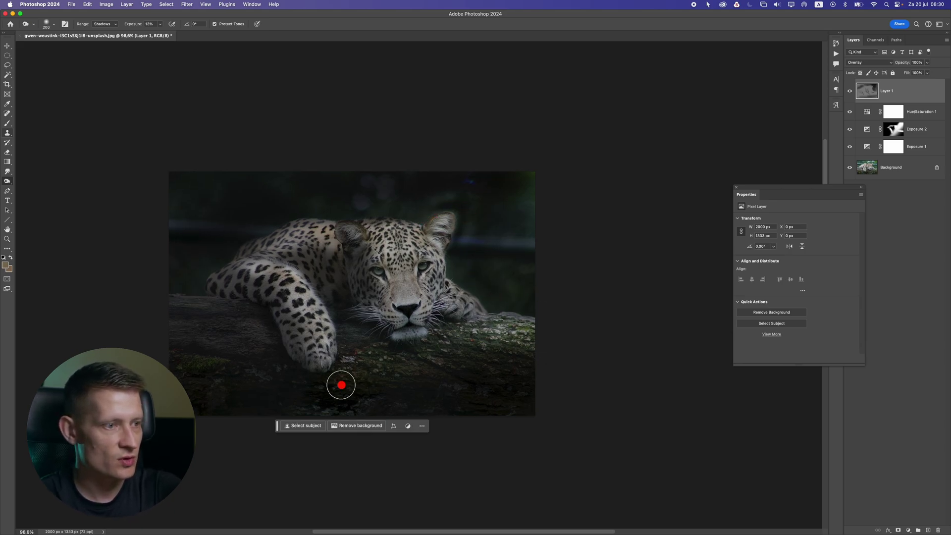
mouse_move(341, 385)
left_mouse_down()
mouse_move(267, 395)
mouse_move(287, 398)
mouse_move(245, 392)
left_mouse_up()
- Enlarge the Burn brush to 500 px and darken the outer areas of the photo around the leopard
key("bracketright")
key("bracketright")
key("bracketright")
key("bracketright")
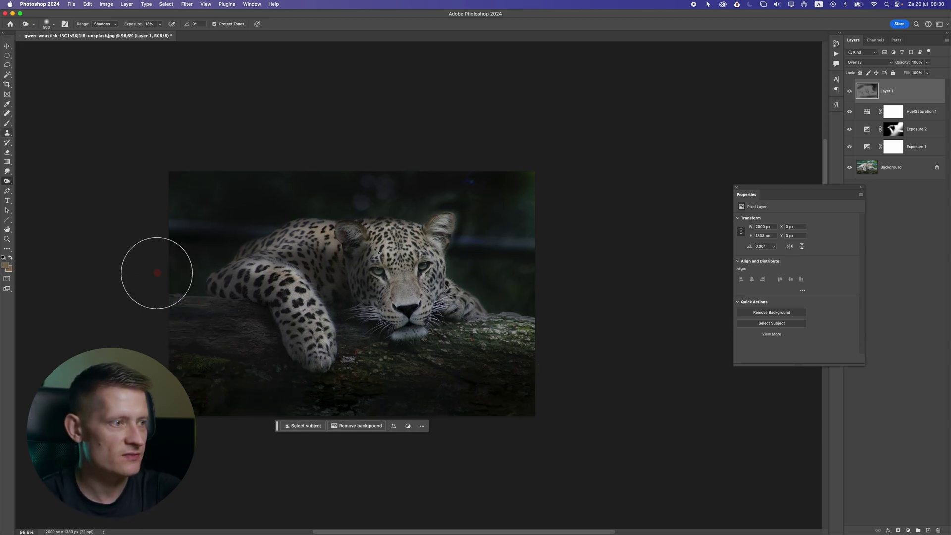
mouse_move(174, 314)
left_mouse_down()
mouse_move(219, 347)
mouse_move(148, 386)
mouse_move(193, 242)
mouse_move(197, 400)
mouse_move(236, 190)
mouse_move(179, 381)
mouse_move(251, 208)
mouse_move(180, 180)
mouse_move(468, 157)
mouse_move(418, 172)
mouse_move(427, 156)
mouse_move(530, 221)
left_mouse_up()
- With a much smaller Burn brush, darken the background tightly along the far ear and the top of the head
key("bracketleft")
key("bracketleft")
key("bracketleft")
key("bracketleft")
key("bracketleft")
key("bracketleft")
key("bracketleft")
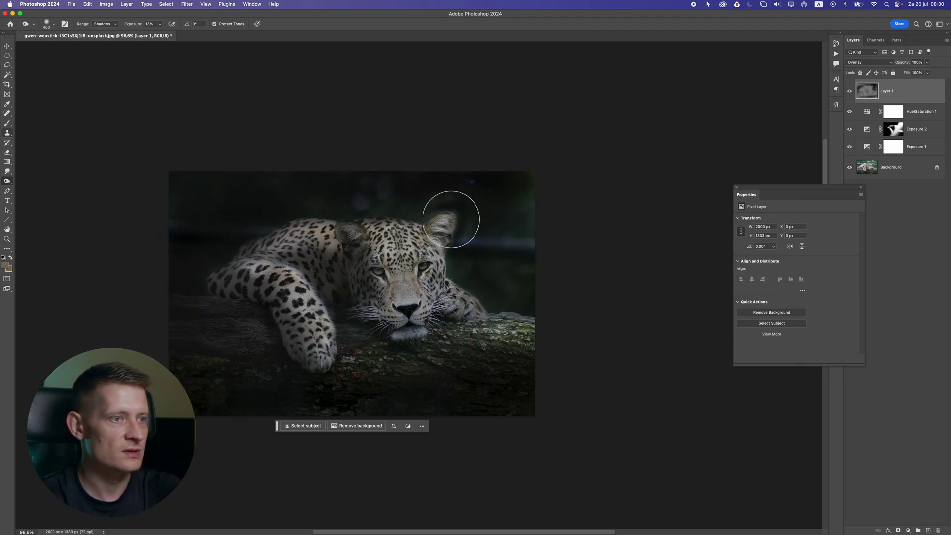
scroll(454, 232, "up", 3)
scroll(453, 231, "up", 1)
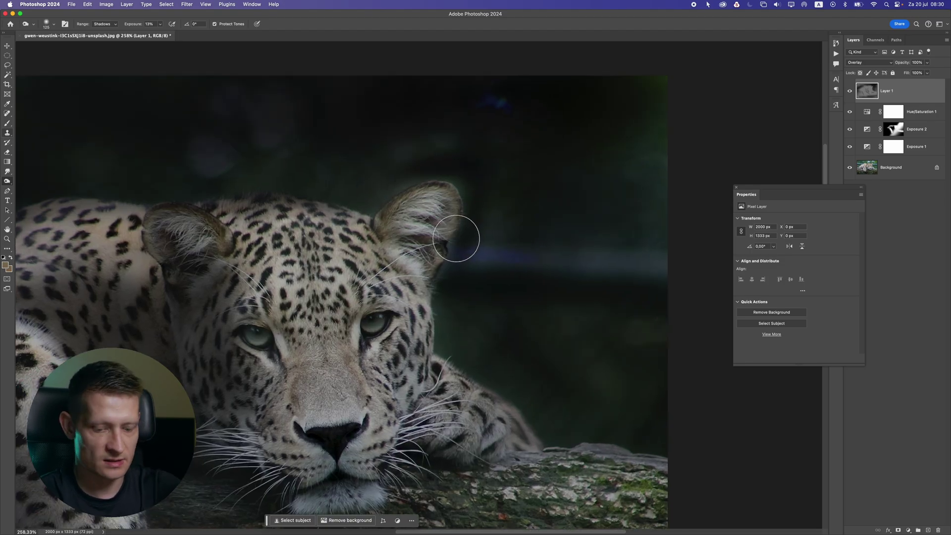
key("bracketleft")
key("bracketleft")
key("bracketleft")
key("bracketleft")
key("bracketleft")
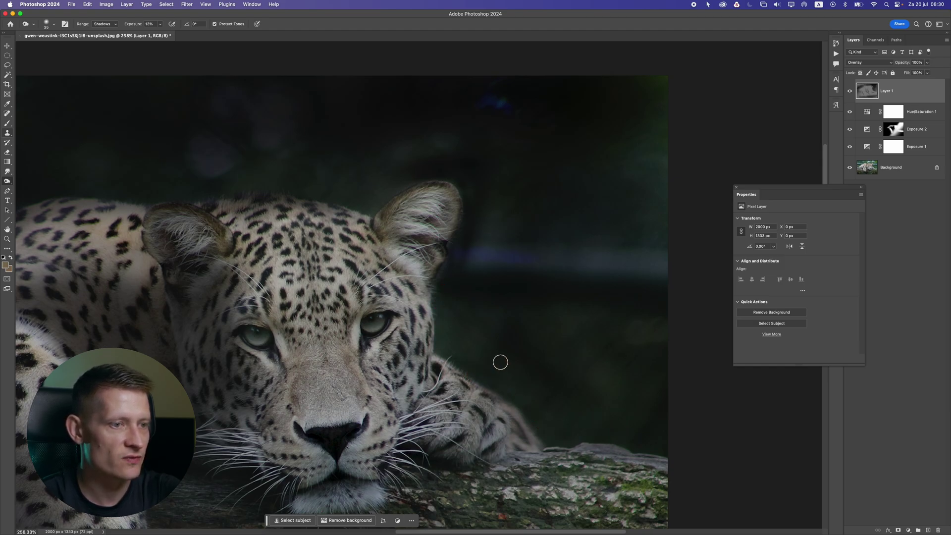
mouse_move(450, 280)
left_mouse_down()
mouse_move(447, 238)
mouse_move(394, 180)
mouse_move(283, 179)
mouse_move(311, 152)
left_mouse_up()
- Burn the background above the leopard's head once more and set the brush to 100 px
scroll(308, 174, "down", 10)
scroll(322, 194, "up", 5)
mouse_move(345, 180)
left_mouse_down()
mouse_move(415, 257)
mouse_move(404, 244)
mouse_move(417, 180)
mouse_move(506, 189)
mouse_move(342, 199)
mouse_move(268, 171)
mouse_move(430, 190)
left_mouse_up()
key("bracketright")
scroll(345, 207, "down", 2)
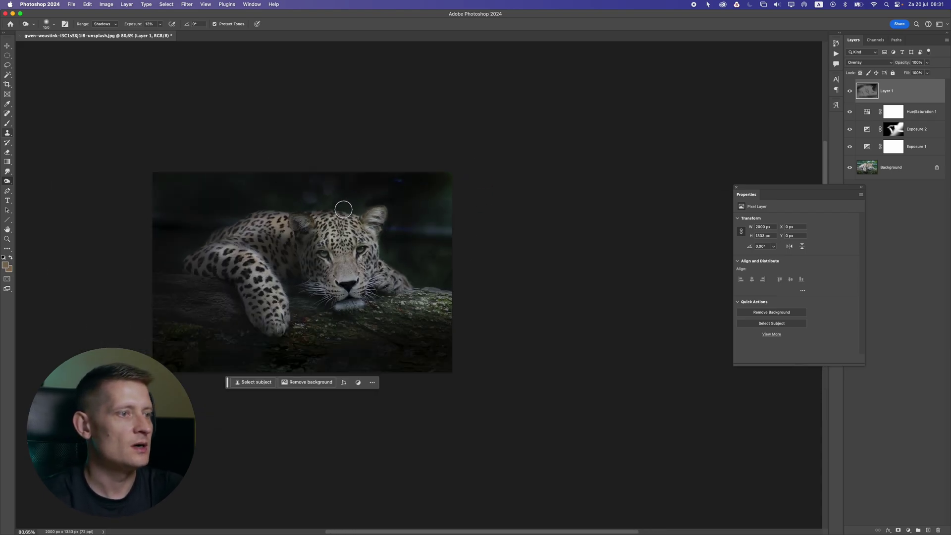
scroll(343, 209, "up", 2)
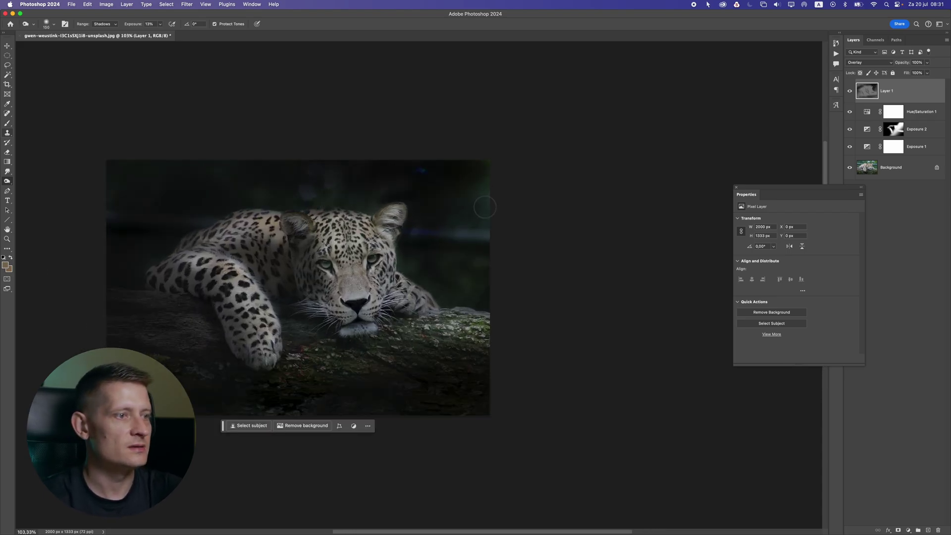
- Add a new layer filled with 50% gray and set its blend mode to Overlay
left_click(928, 530)
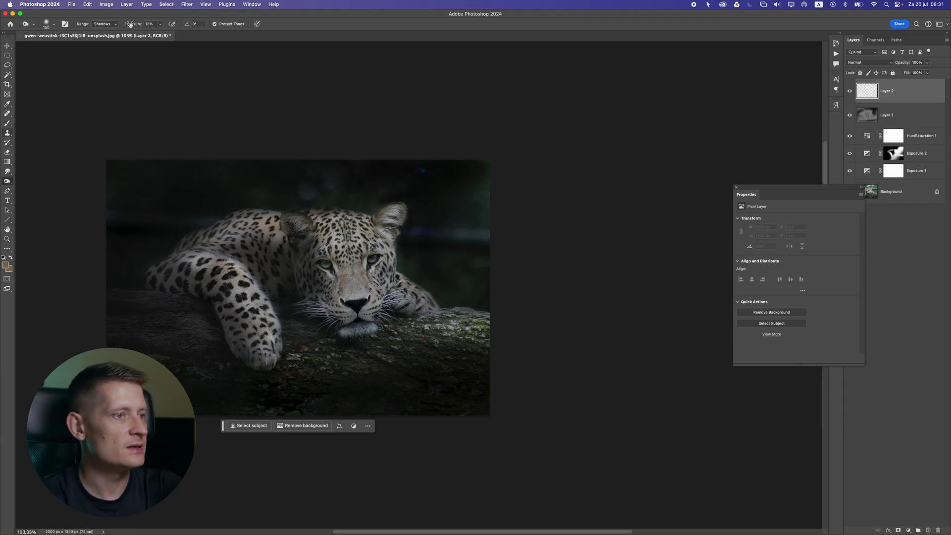
left_click(88, 6)
left_click(117, 117)
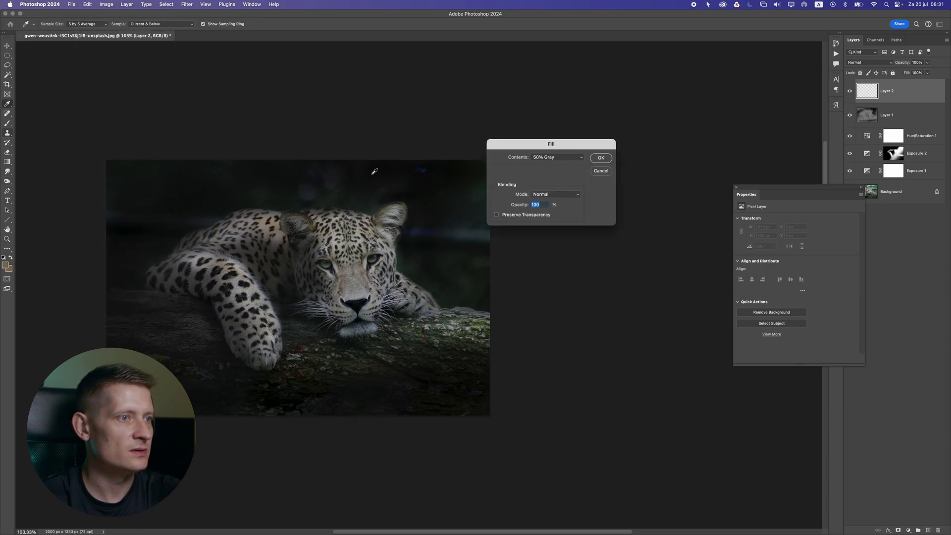
key("Return")
left_click(869, 62)
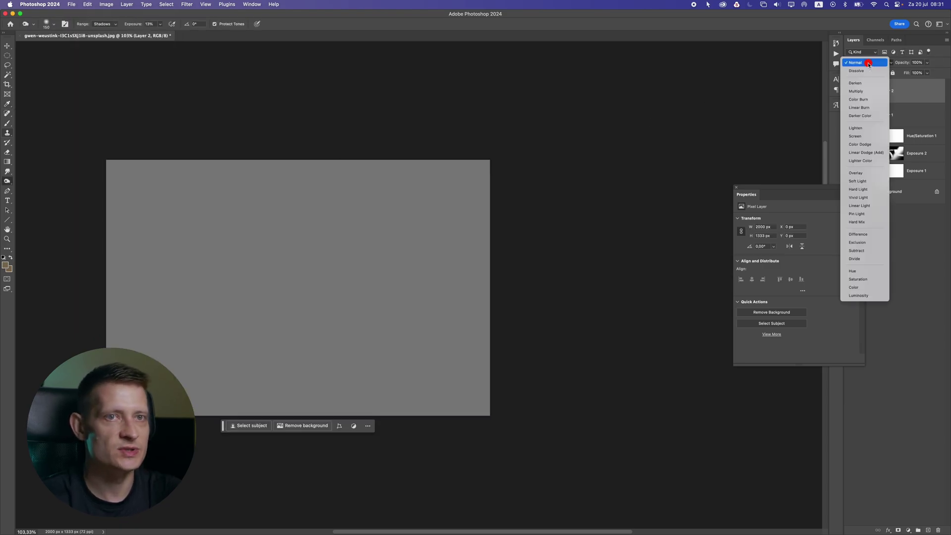
left_click(857, 172)
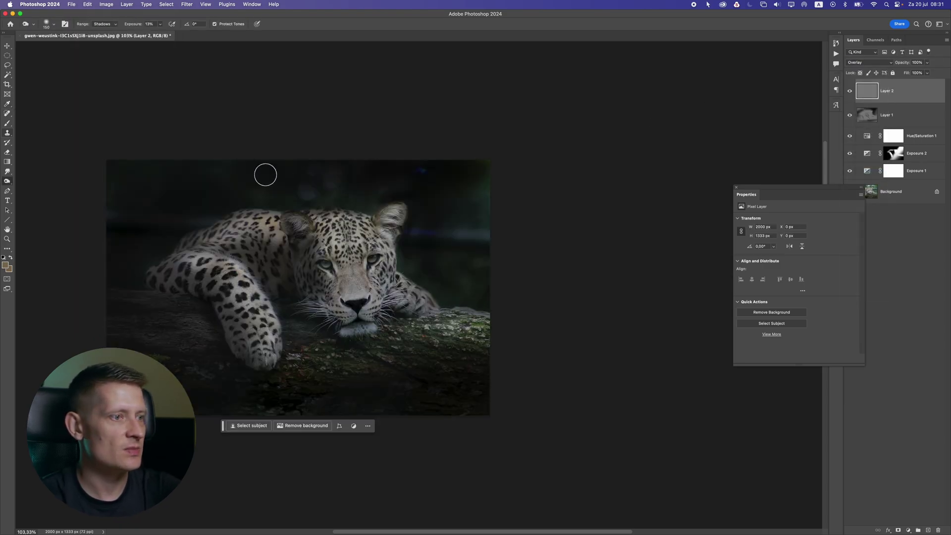
- Brighten both of the leopard's eyes on the new gray layer with a small Dodge brush, Midtones range, 35% exposure
right_click(9, 184)
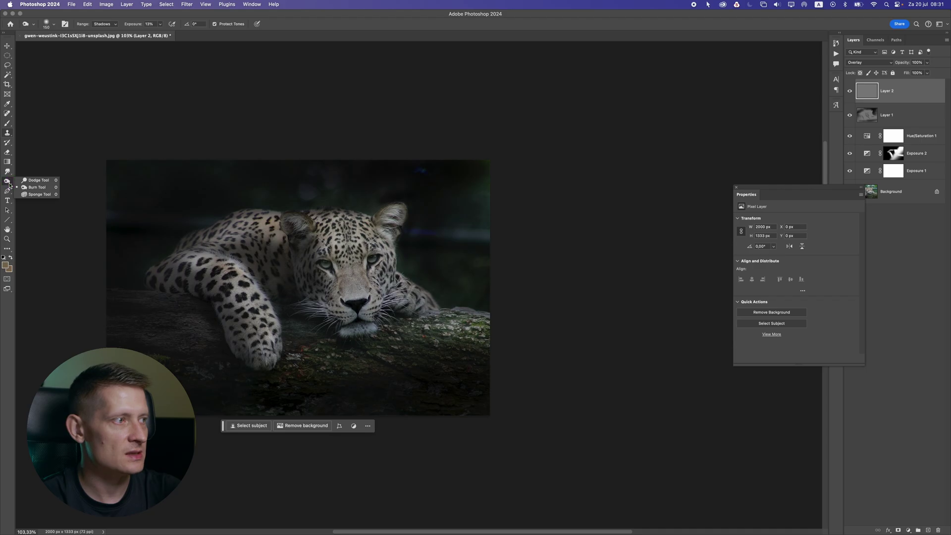
left_click(37, 180)
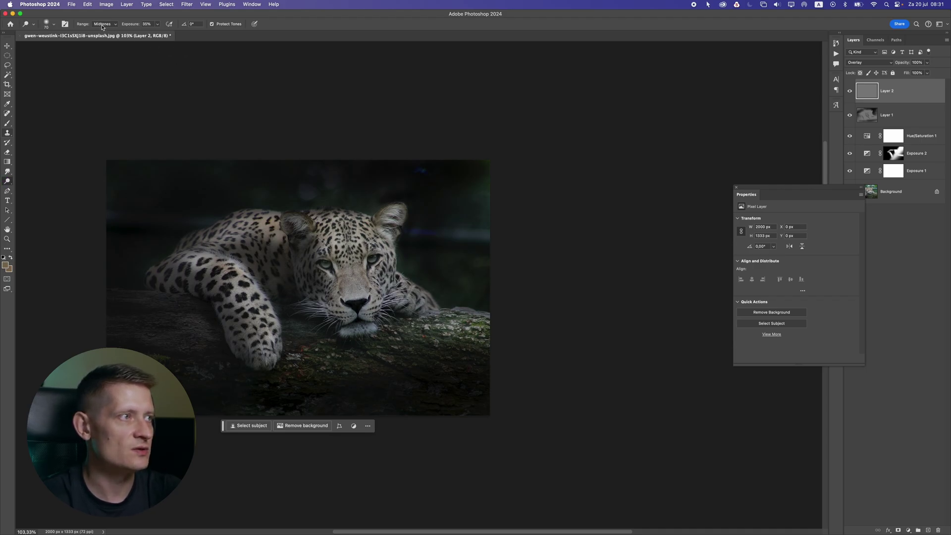
scroll(385, 275, "up", 5)
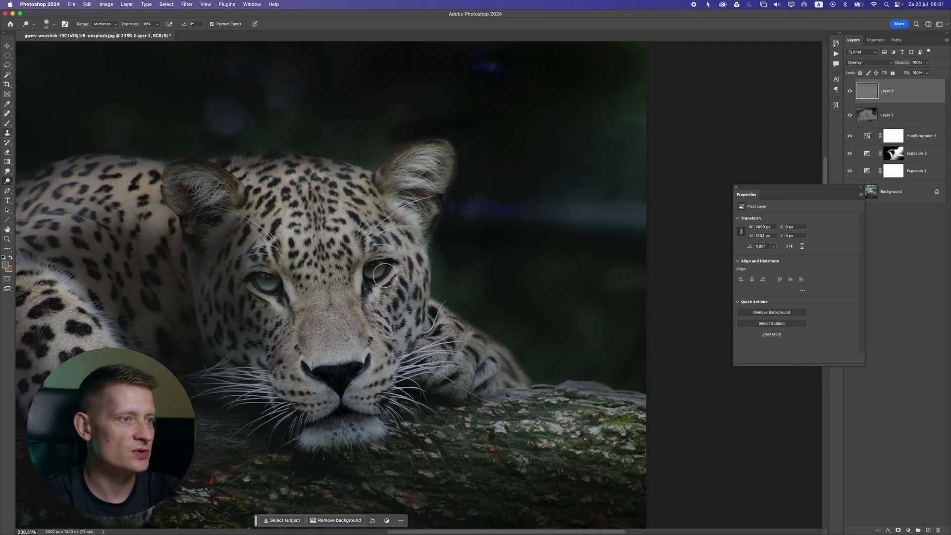
scroll(385, 275, "up", 5)
key("bracketleft")
key("bracketleft")
key("bracketleft")
key("bracketleft")
left_click_drag(341, 267, 373, 252)
mouse_move(99, 286)
left_mouse_down()
mouse_move(123, 289)
mouse_move(102, 294)
left_mouse_up()
mouse_move(349, 268)
left_mouse_down()
mouse_move(339, 259)
mouse_move(365, 258)
left_mouse_up()
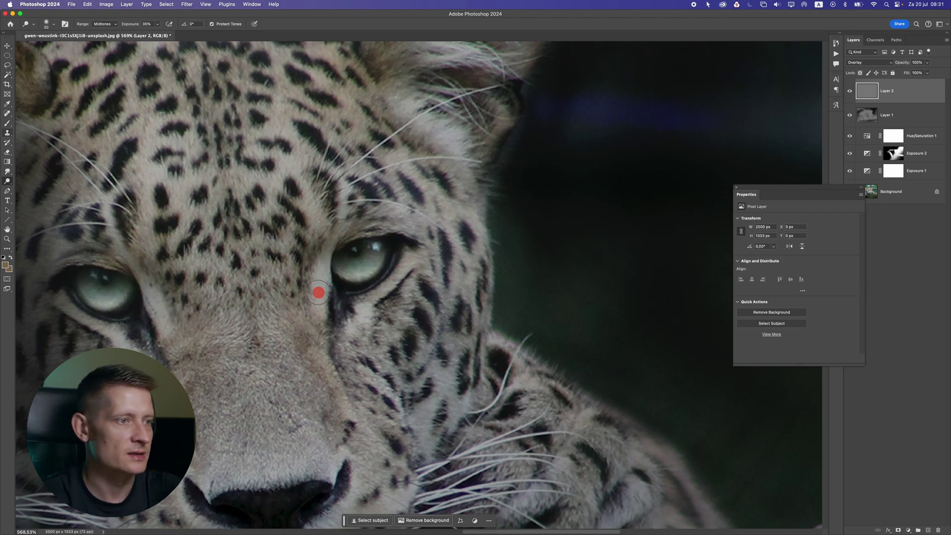
- Try dodging the leopard's front paw with a 100 px brush at 35% exposure and undo the stroke
scroll(319, 292, "down", 8)
scroll(270, 301, "up", 3)
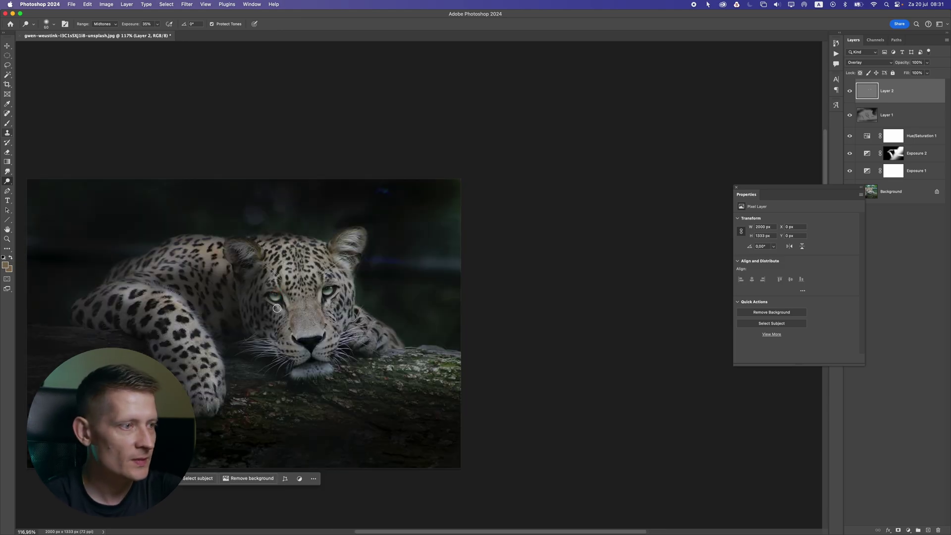
key("bracketright")
mouse_move(213, 386)
left_mouse_down()
mouse_move(197, 329)
mouse_move(216, 398)
left_mouse_up()
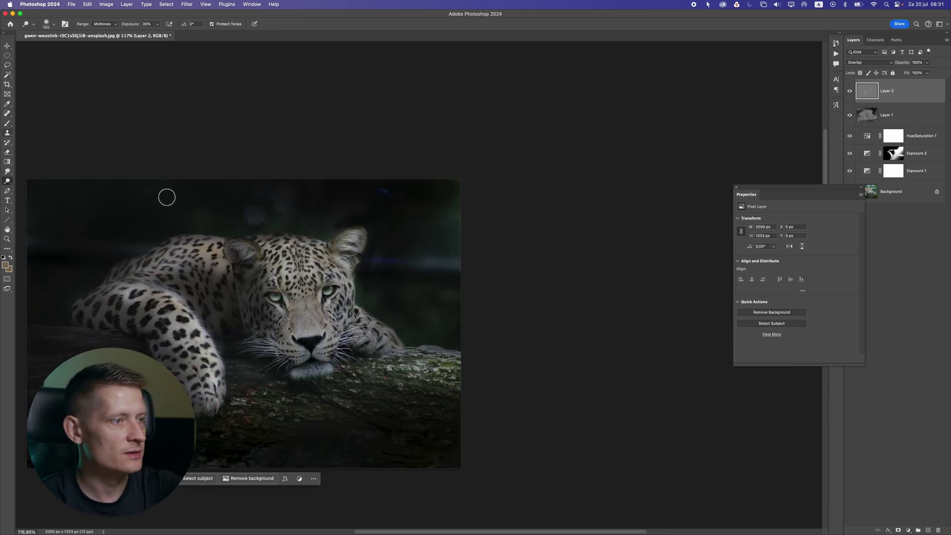
key("super+z")
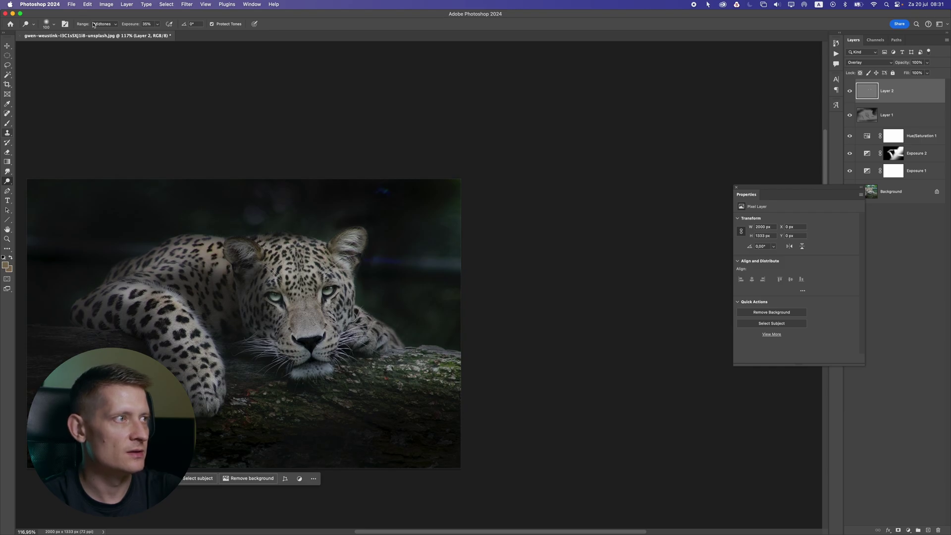
- Dodge the leopard's front leg at 21% exposure, and brighten its upper back, head and chin at 12% exposure
left_click(156, 24)
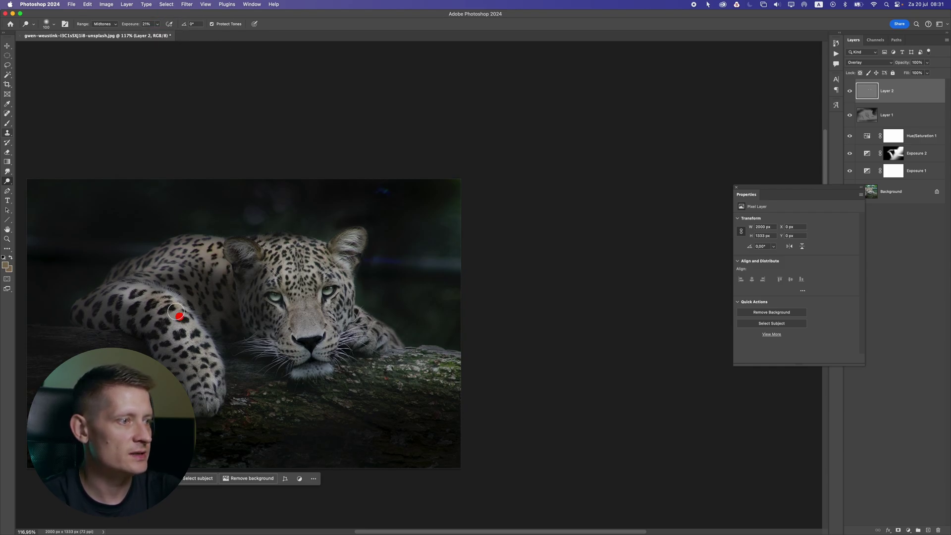
left_click_drag(176, 312, 210, 375)
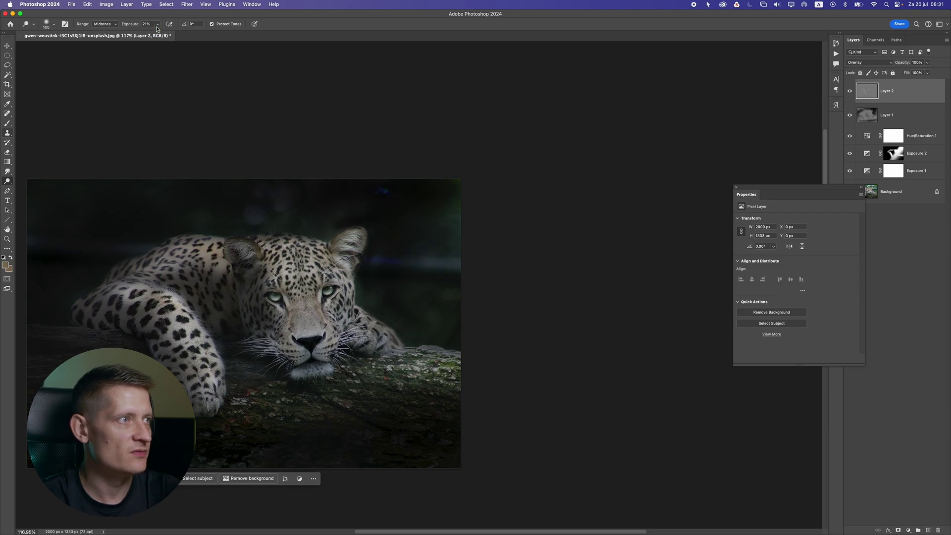
left_click(221, 240)
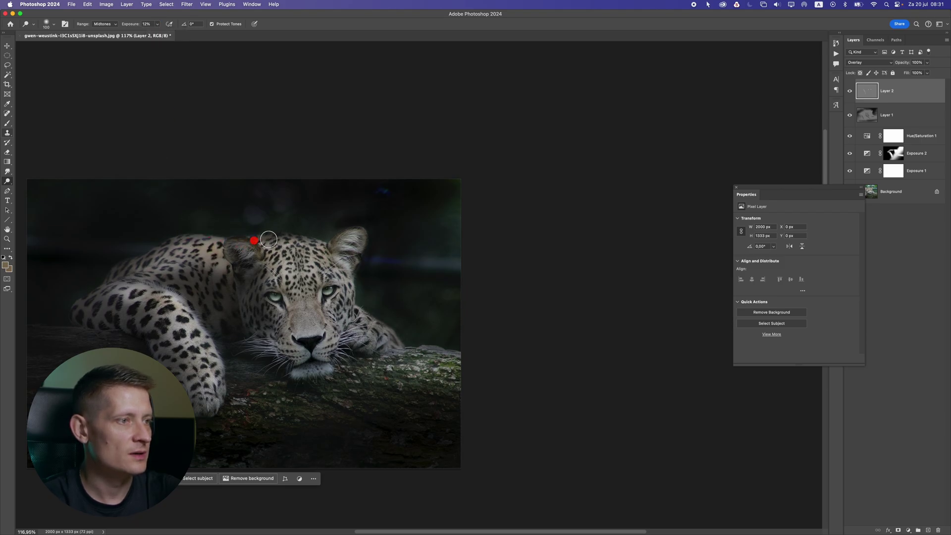
mouse_move(269, 239)
left_mouse_down()
mouse_move(338, 267)
mouse_move(358, 294)
left_mouse_up()
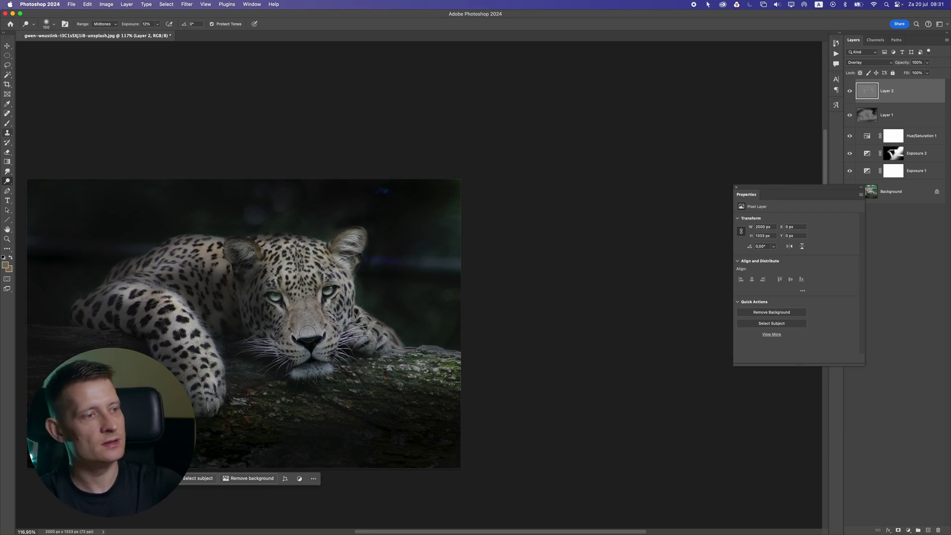
mouse_move(310, 362)
left_mouse_down()
mouse_move(329, 322)
mouse_move(339, 357)
mouse_move(319, 391)
mouse_move(347, 382)
left_mouse_up()
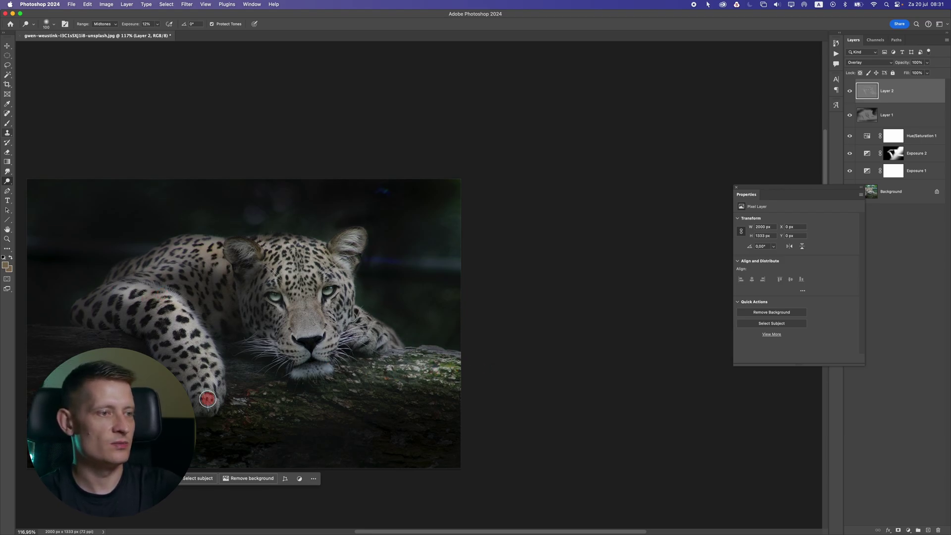
- Examine the dodged leopard within the whole picture at several magnifications
scroll(381, 409, "down", 5)
scroll(380, 403, "up", 3)
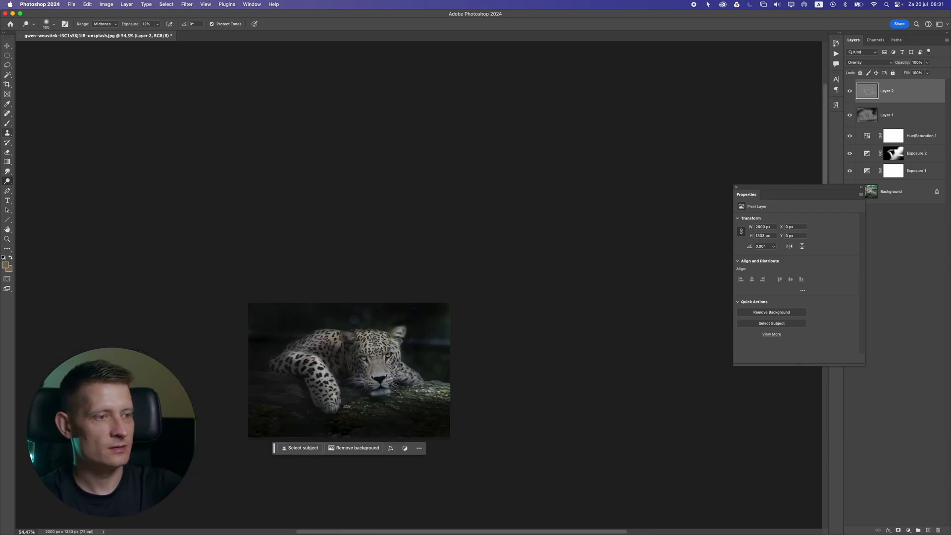
scroll(389, 372, "up", 5)
scroll(390, 368, "down", 4)
left_click_drag(447, 338, 483, 277)
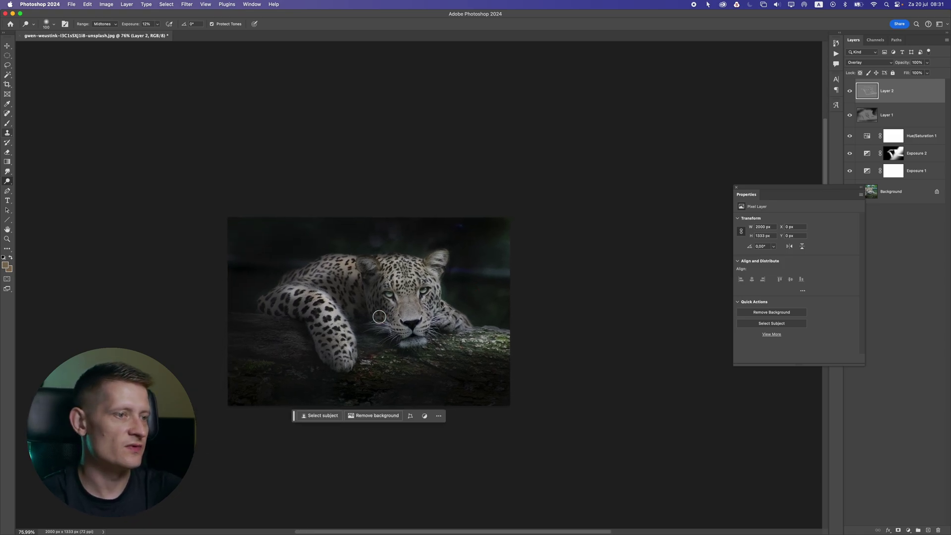
scroll(379, 317, "up", 2)
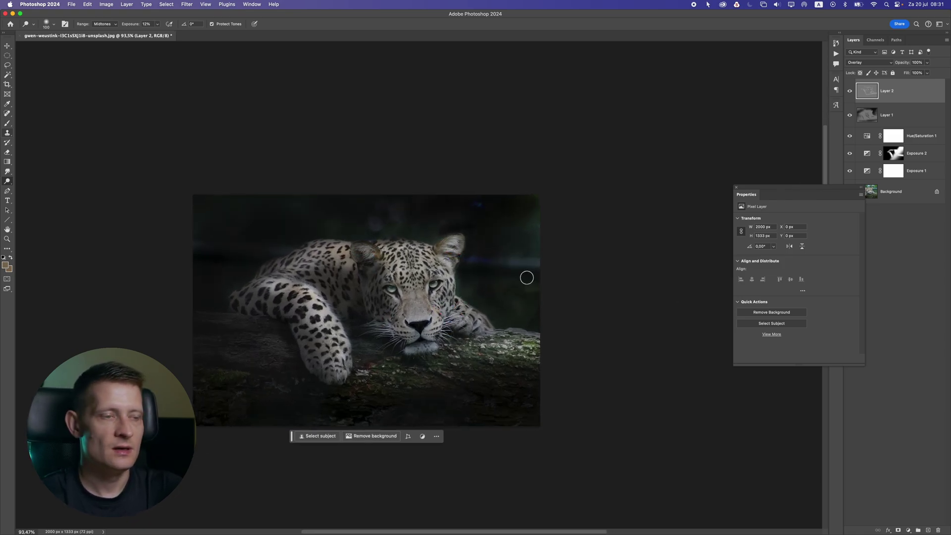
left_click_drag(396, 279, 364, 273)
- Add a Curves adjustment layer on top, pull its white point slightly inward and add a control point in the midtones
left_click(909, 530)
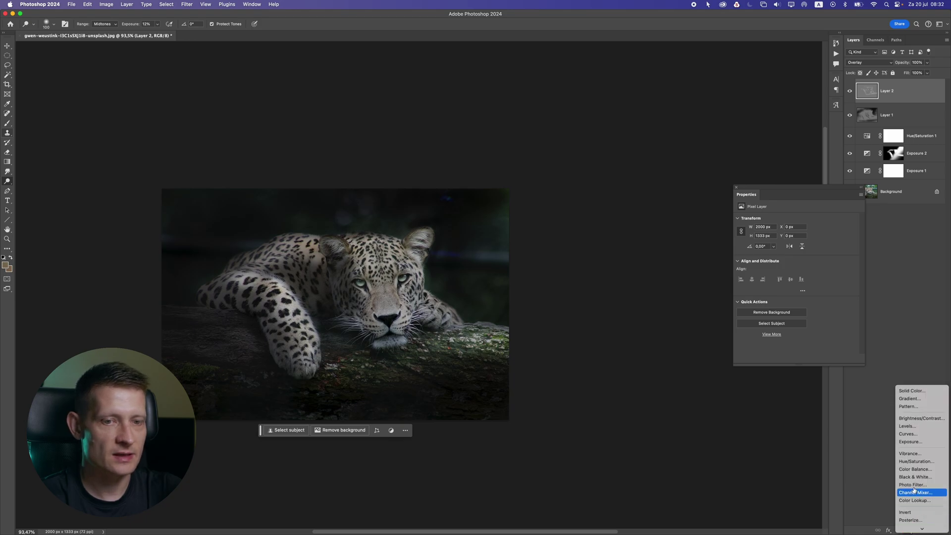
left_click(914, 436)
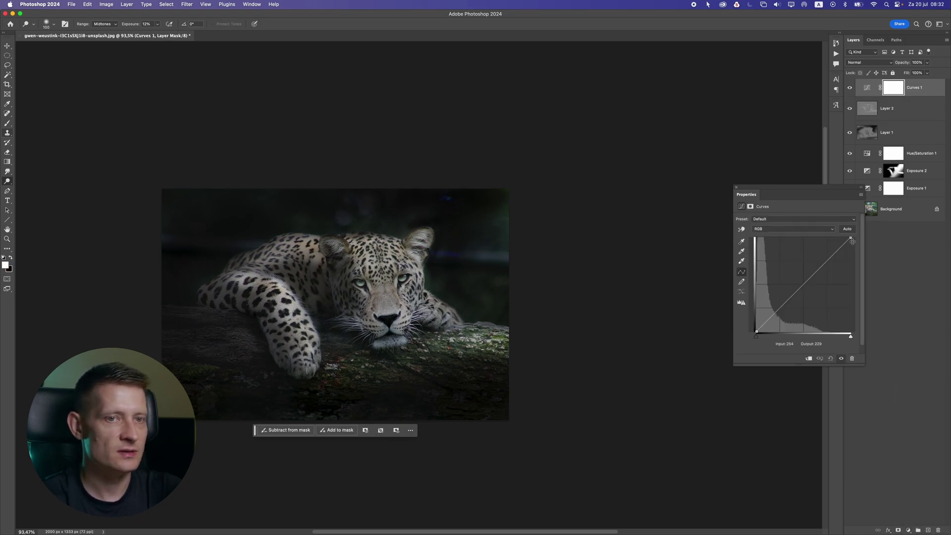
mouse_move(851, 238)
left_mouse_down()
mouse_move(840, 242)
mouse_move(848, 237)
left_mouse_up()
mouse_move(791, 297)
left_mouse_down()
mouse_move(779, 314)
mouse_move(800, 290)
left_mouse_up()
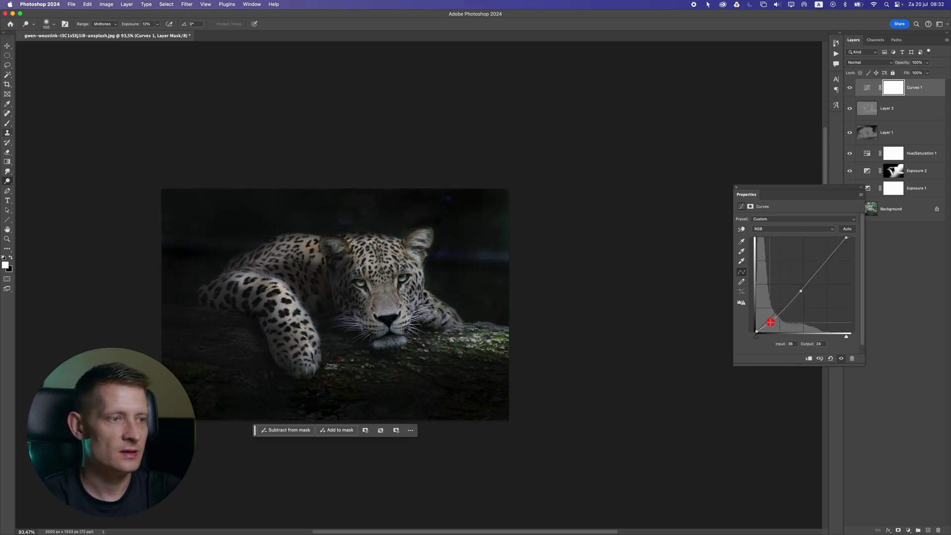
- Add a shadow point to the RGB curve and adjust it to input 29, output 28
left_click_drag(771, 323, 771, 323)
left_click_drag(768, 320, 767, 320)
scroll(379, 307, "down", 5)
scroll(379, 307, "up", 5)
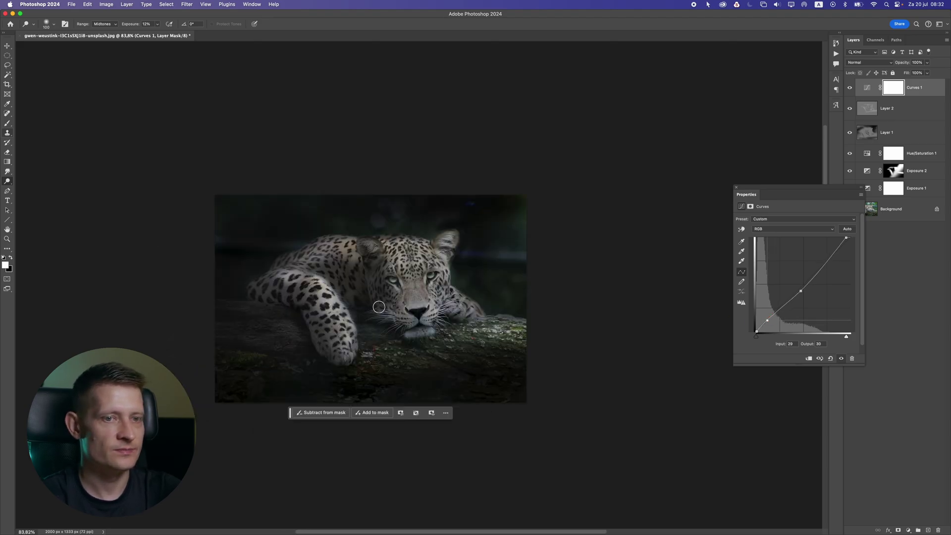
left_click_drag(768, 321, 769, 321)
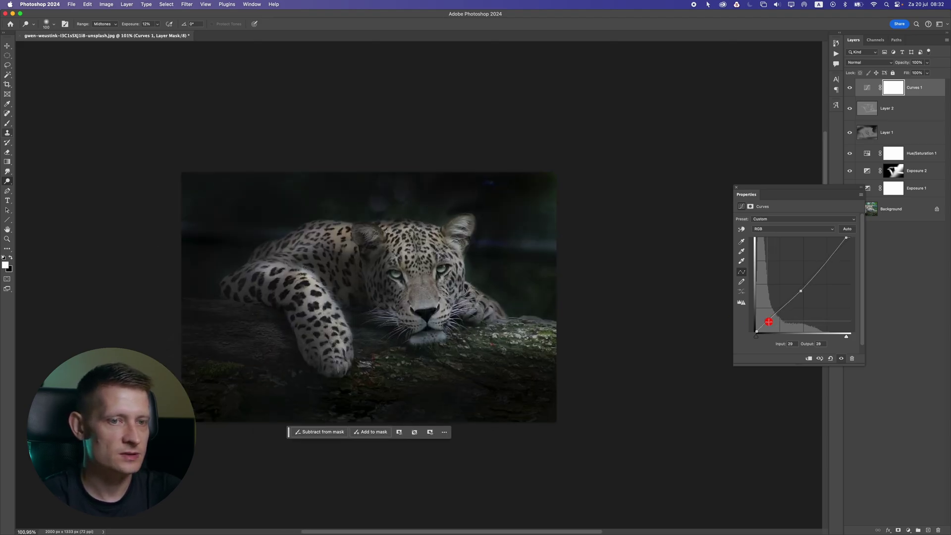
scroll(421, 310, "down", 5)
scroll(421, 310, "up", 5)
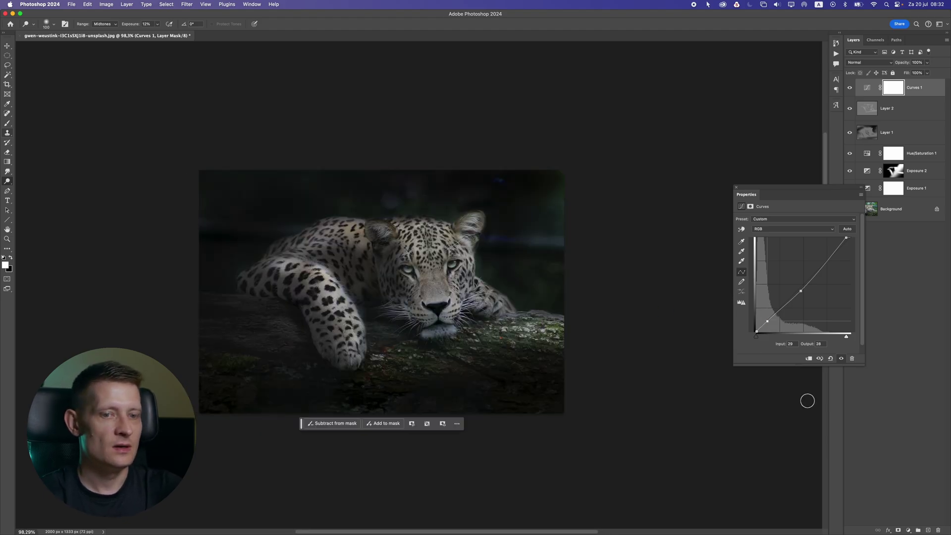
- Add a Color Lookup adjustment layer using the 3Strip.look 3D LUT
left_click(907, 529)
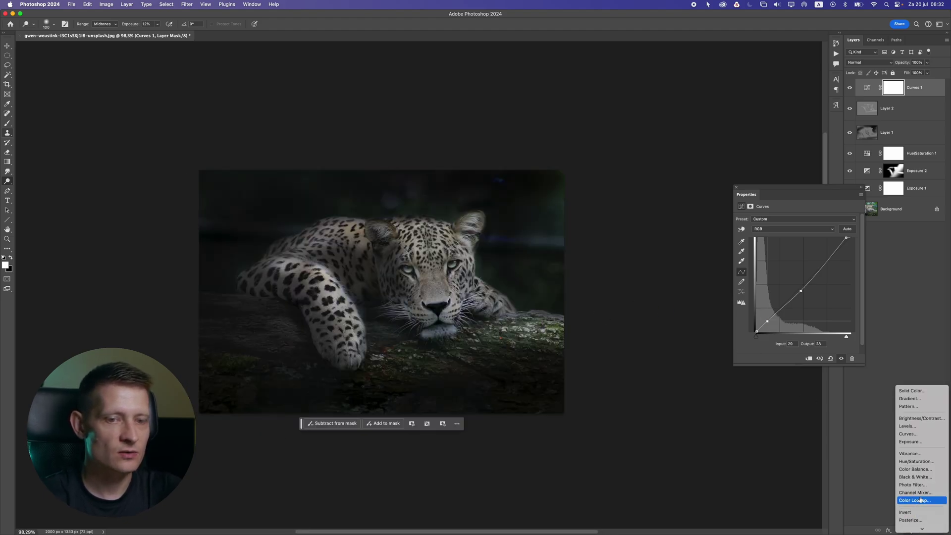
left_click(920, 500)
left_click(787, 218)
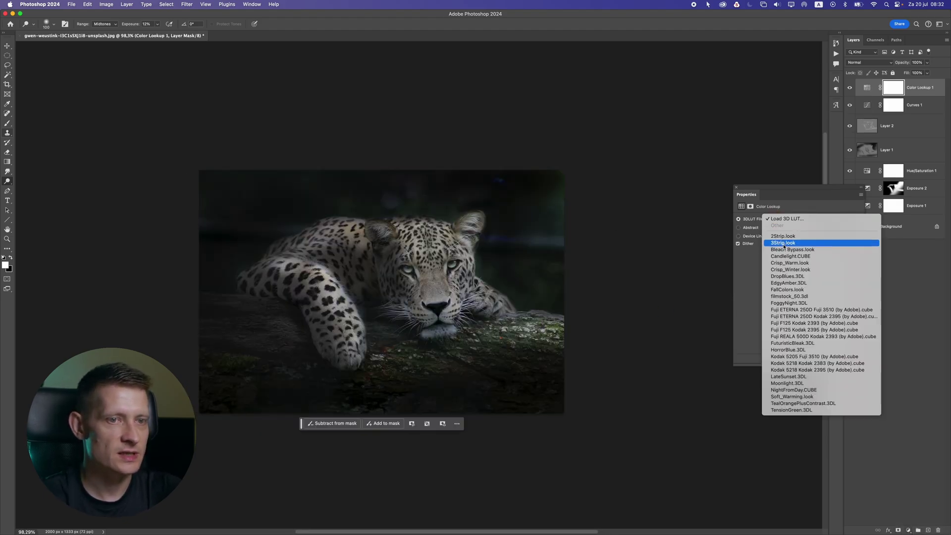
left_click(783, 242)
scroll(545, 266, "down", 1)
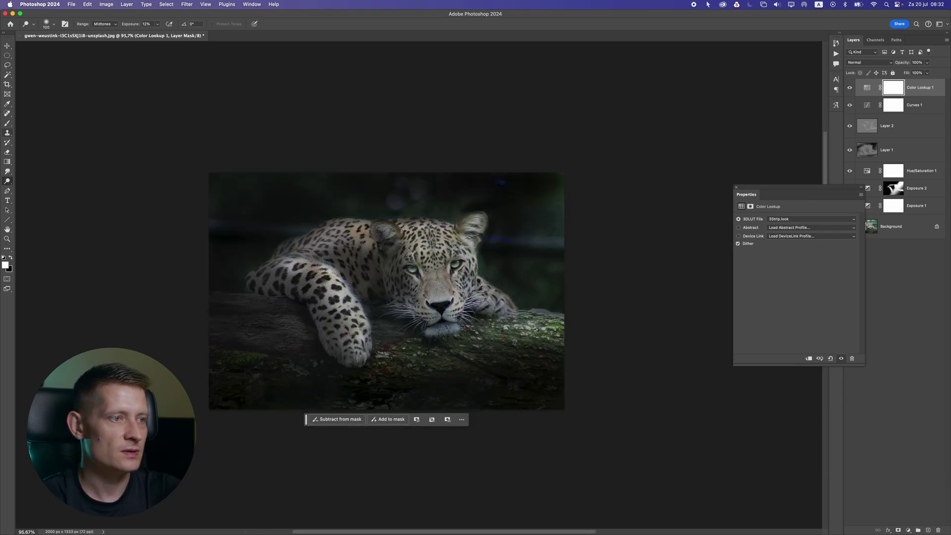
- Add a Color Balance adjustment layer with Midtones at Cyan-Red -4, Magenta-Green -3 and Yellow-Blue +5
left_click(907, 529)
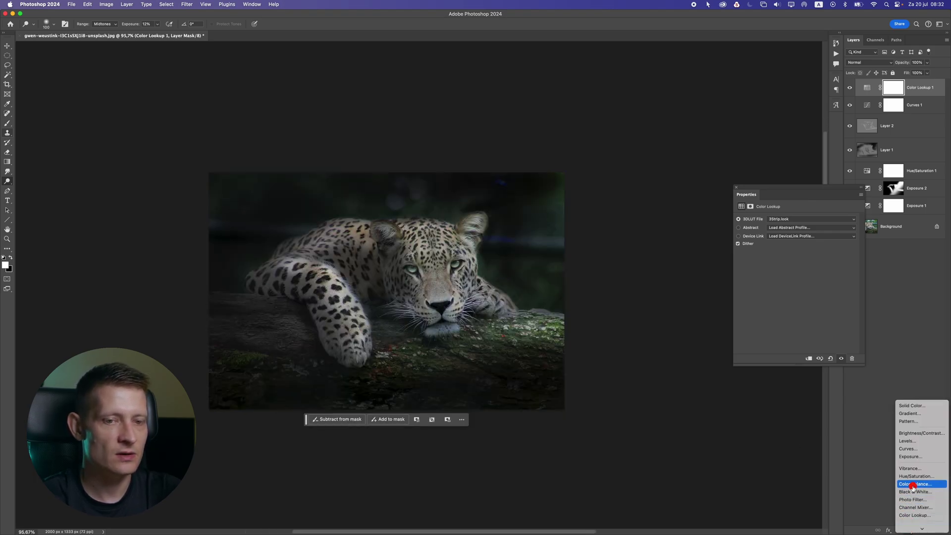
left_click(913, 484)
left_click_drag(787, 237, 787, 238)
mouse_move(786, 262)
left_mouse_down()
mouse_move(797, 266)
mouse_move(785, 238)
mouse_move(783, 249)
left_mouse_up()
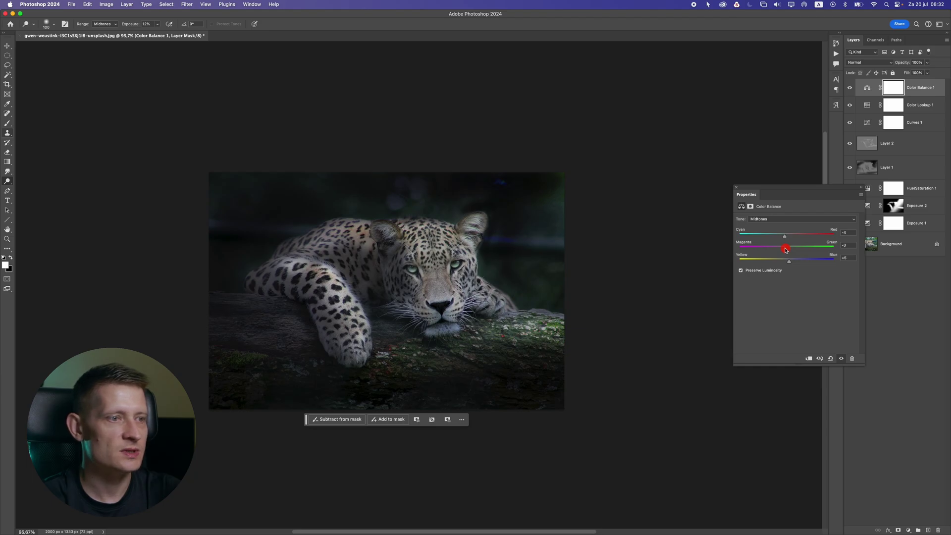
left_click_drag(785, 249, 785, 249)
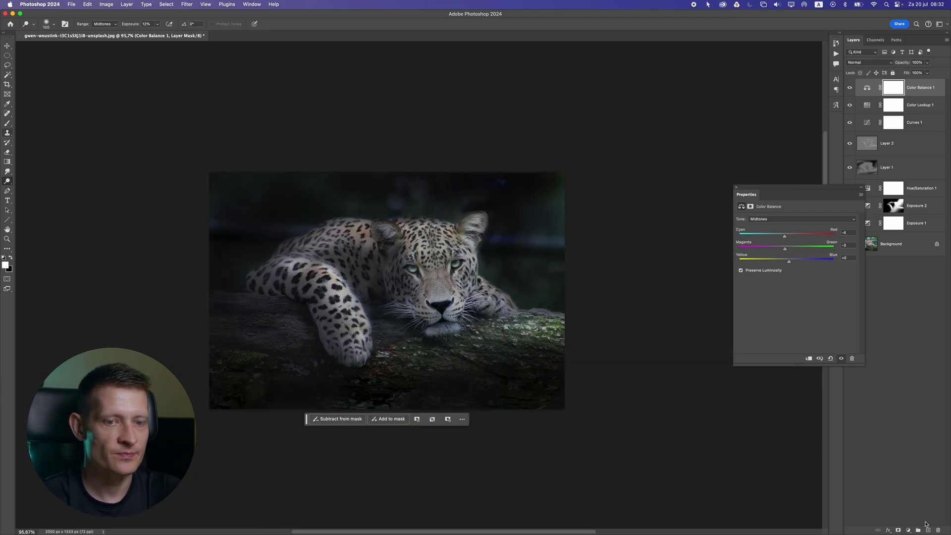
- Add a Gradient Fill layer with the Radial style and reverse the gradient so the center stays clear
left_click(908, 530)
left_click(921, 385)
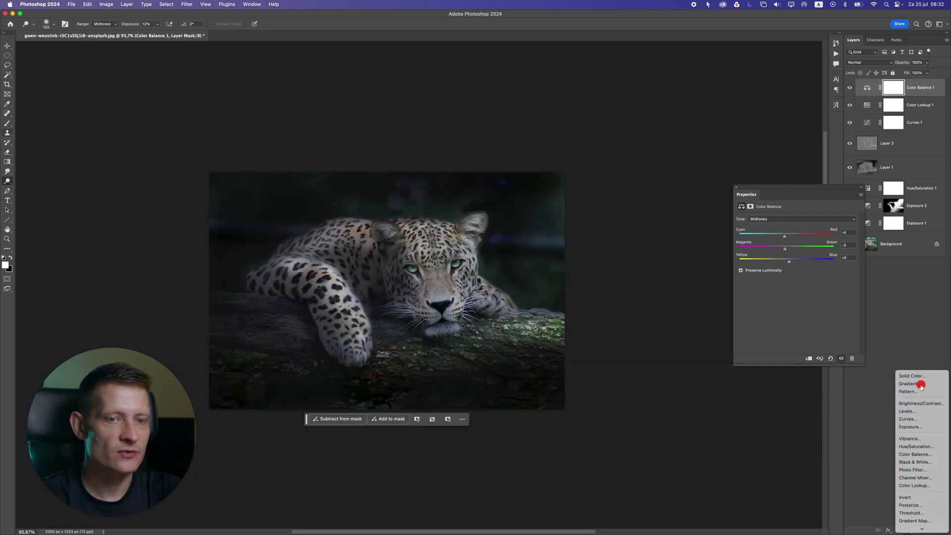
left_click(650, 218)
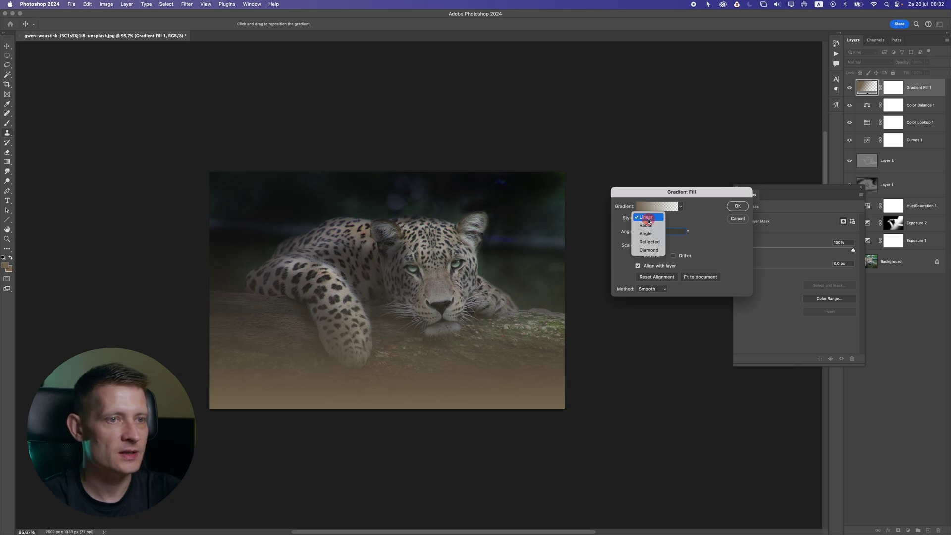
left_click(652, 226)
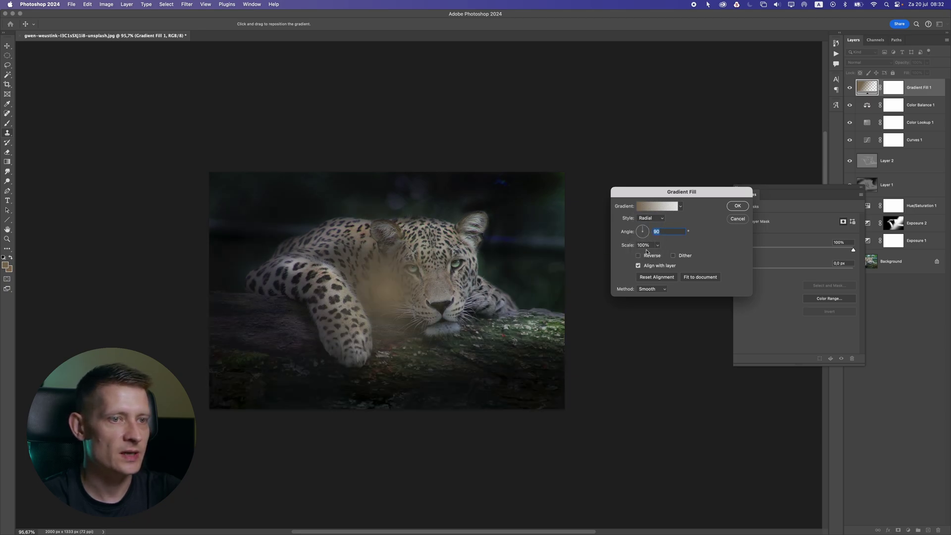
left_click(638, 256)
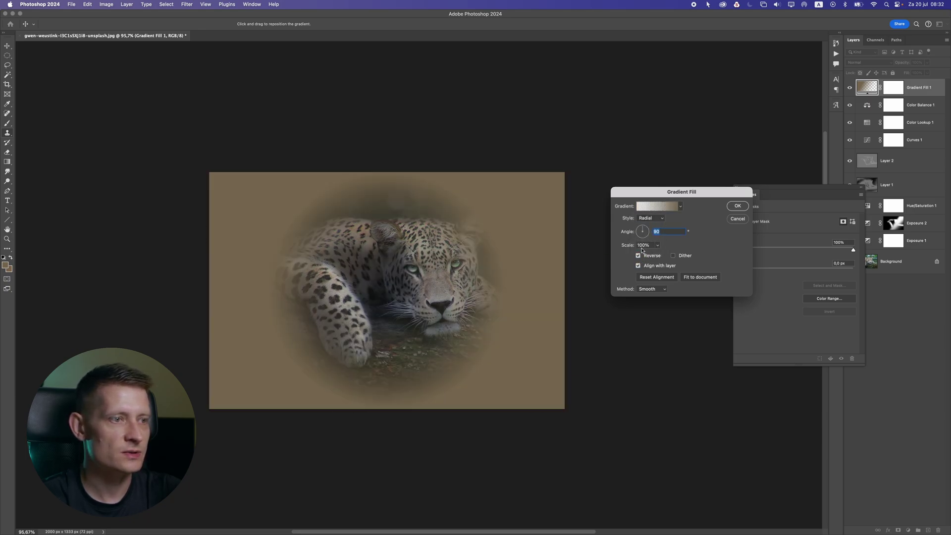
- Recolor the gradient's first color stop to the dark olive #292b1f
left_click(654, 206)
left_click(696, 248)
left_click(402, 357)
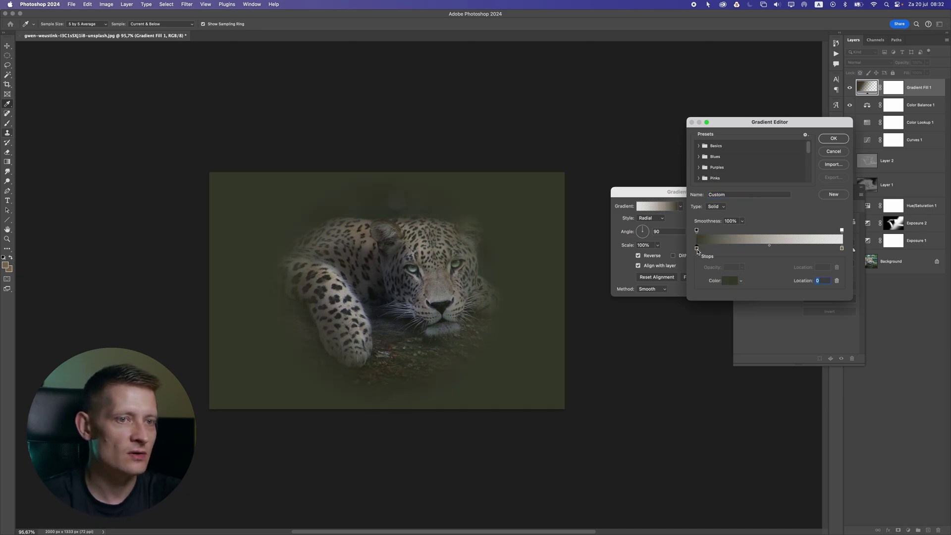
left_click(723, 281)
left_click(632, 216)
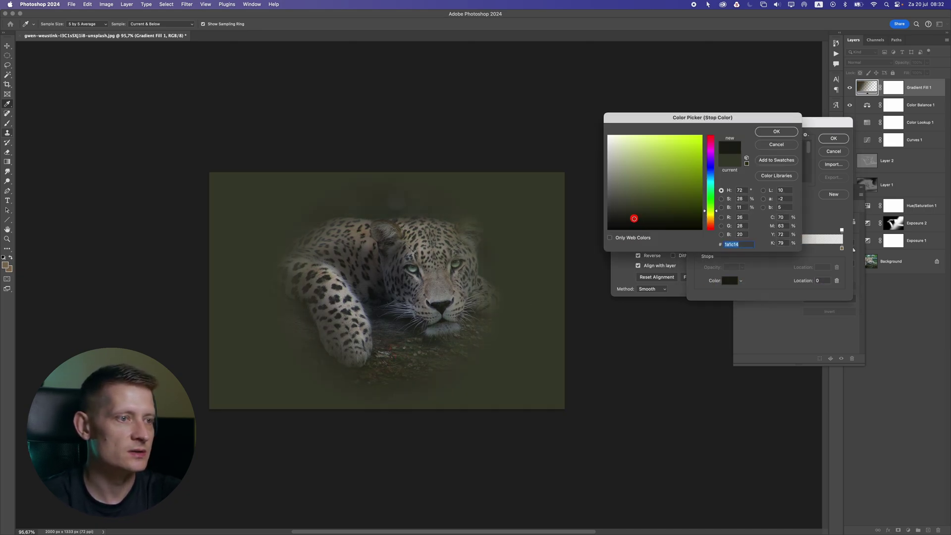
left_click(653, 220)
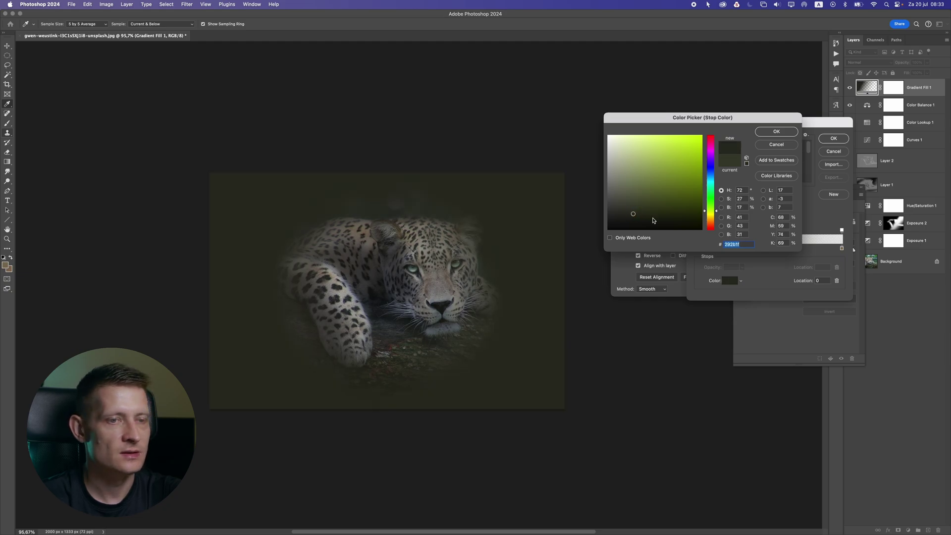
key("Return")
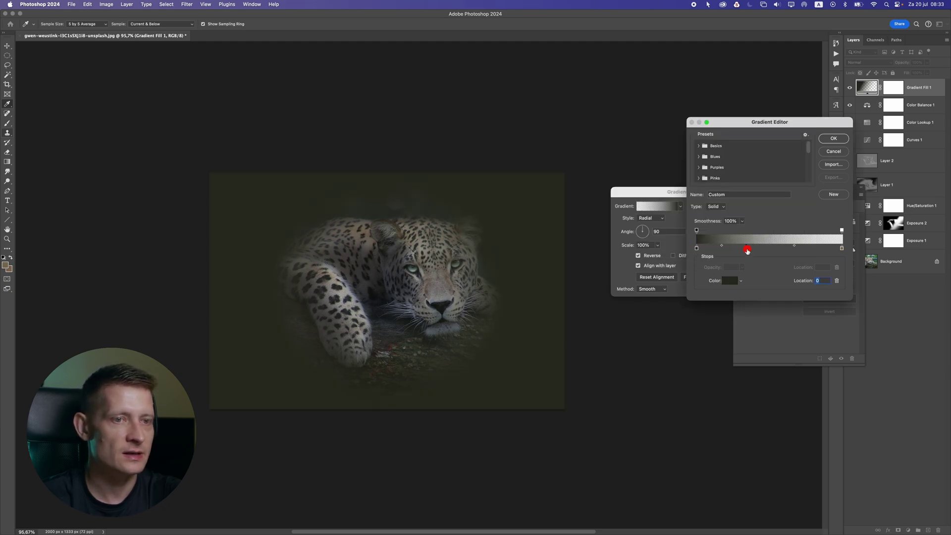
- Replace the gradient's end color stop with a dark olive one at location 100 and scale the fill to 136%
left_click(747, 249)
left_click(842, 249)
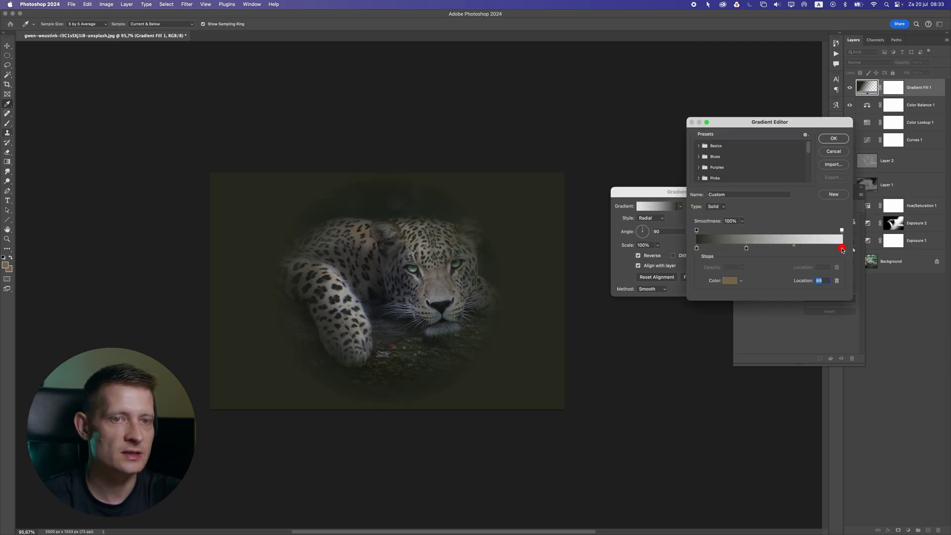
left_click_drag(842, 249, 836, 278)
left_click_drag(747, 248, 842, 248)
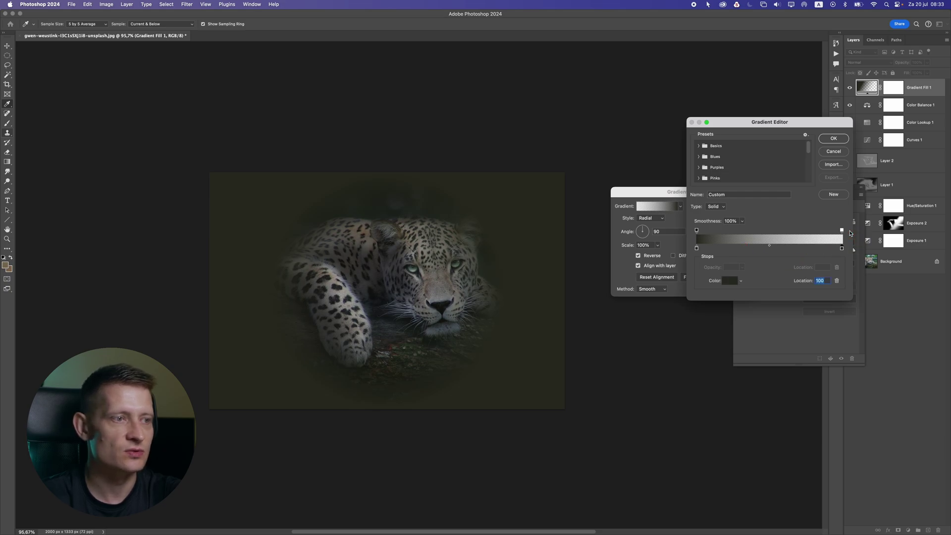
left_click(834, 139)
left_click_drag(658, 245, 659, 256)
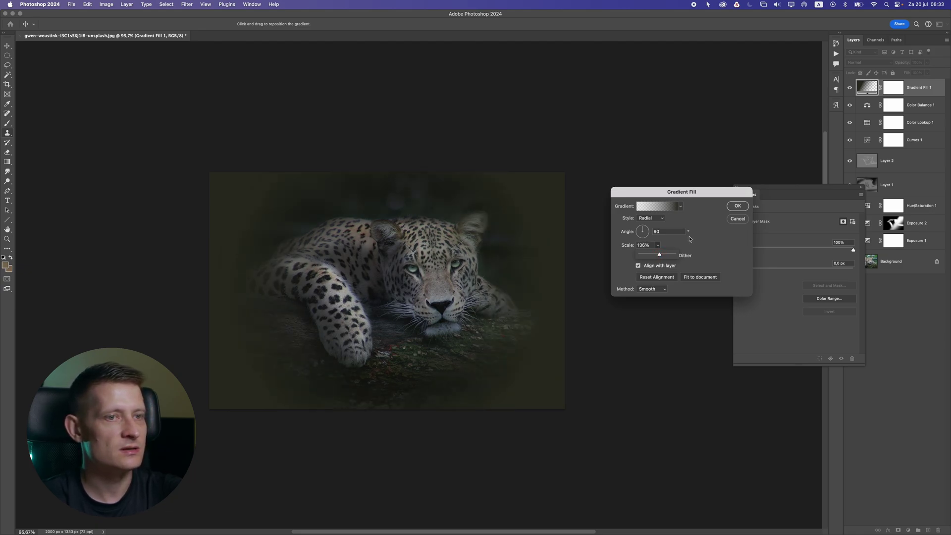
left_click(738, 206)
- Try the Vivid Light blend mode on the Gradient Fill layer with opacity reduced to 37%
left_click(853, 62)
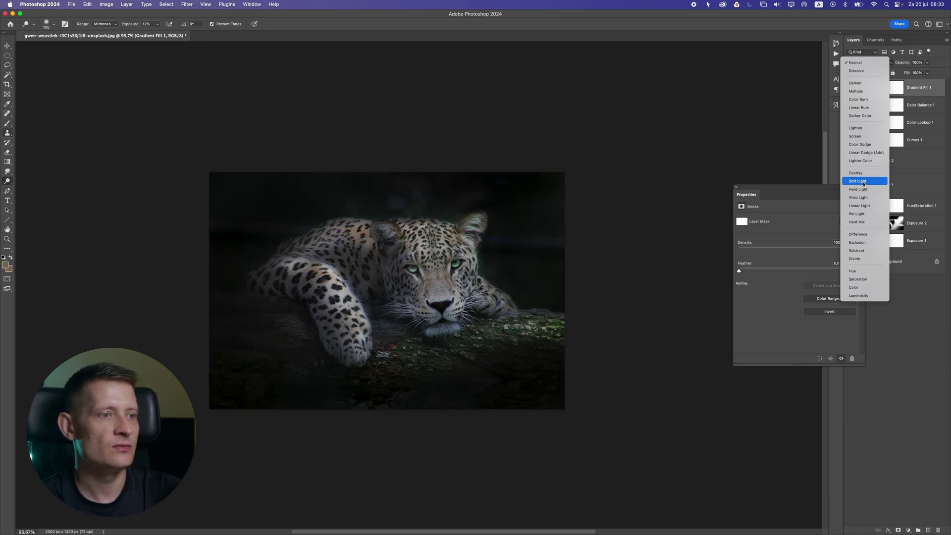
left_click(859, 197)
left_click(926, 62)
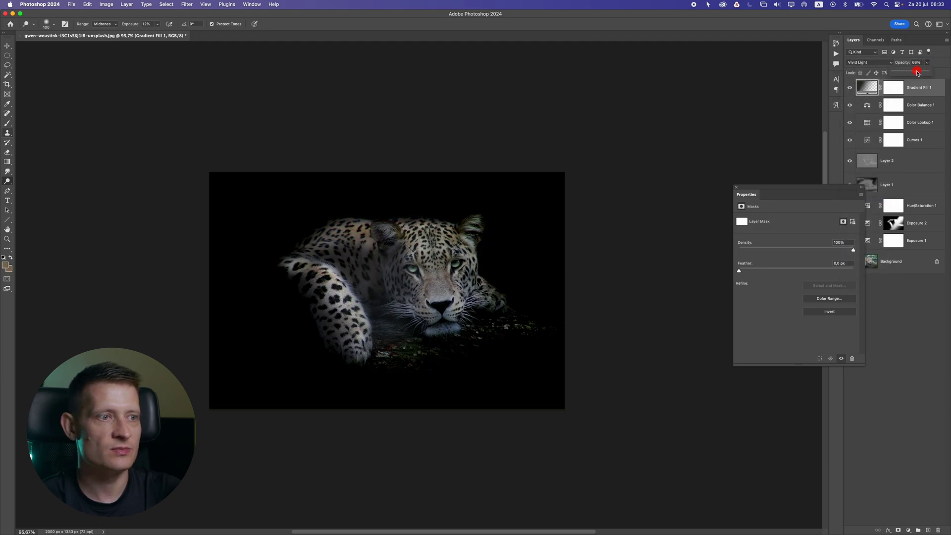
left_click_drag(927, 72, 906, 73)
- Set the Gradient Fill layer's blend mode to Soft Light and its opacity to 38%
left_click(869, 62)
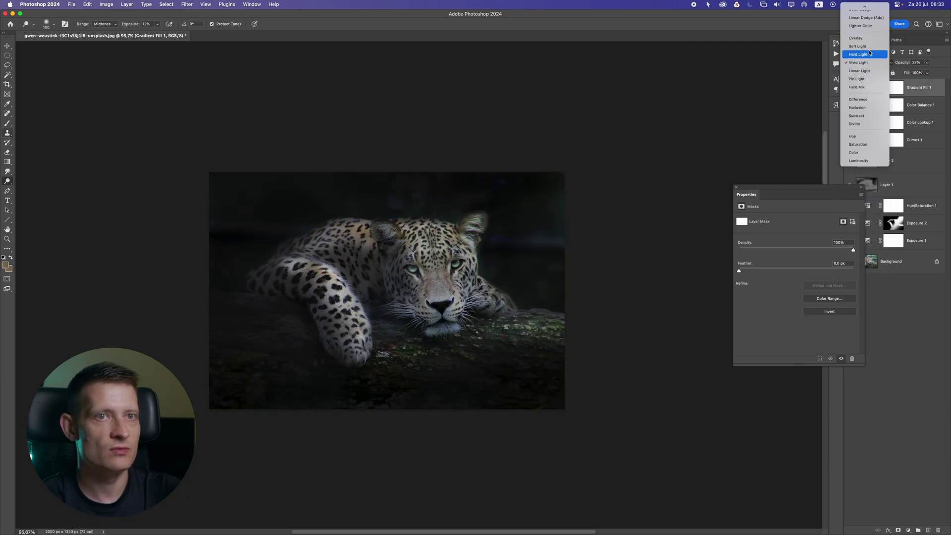
left_click(862, 46)
left_click(926, 62)
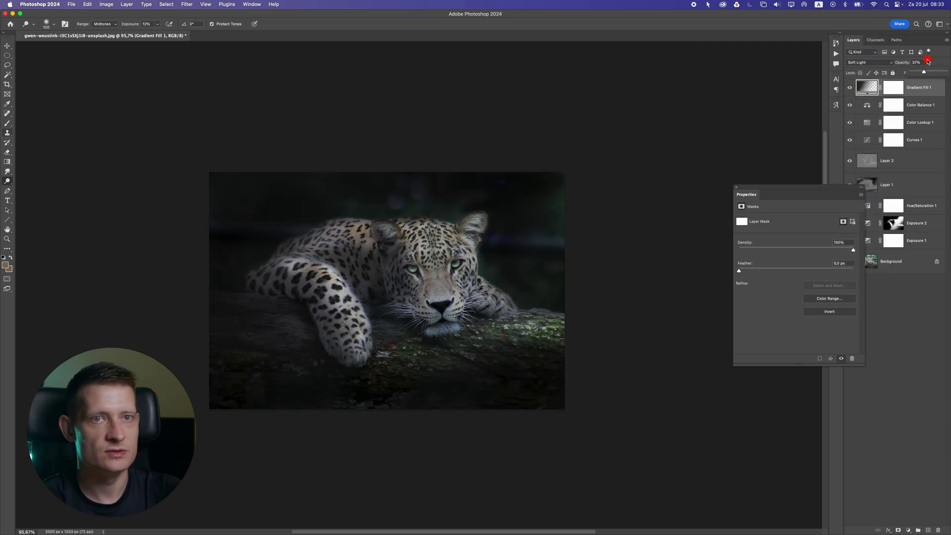
left_click_drag(925, 72, 924, 72)
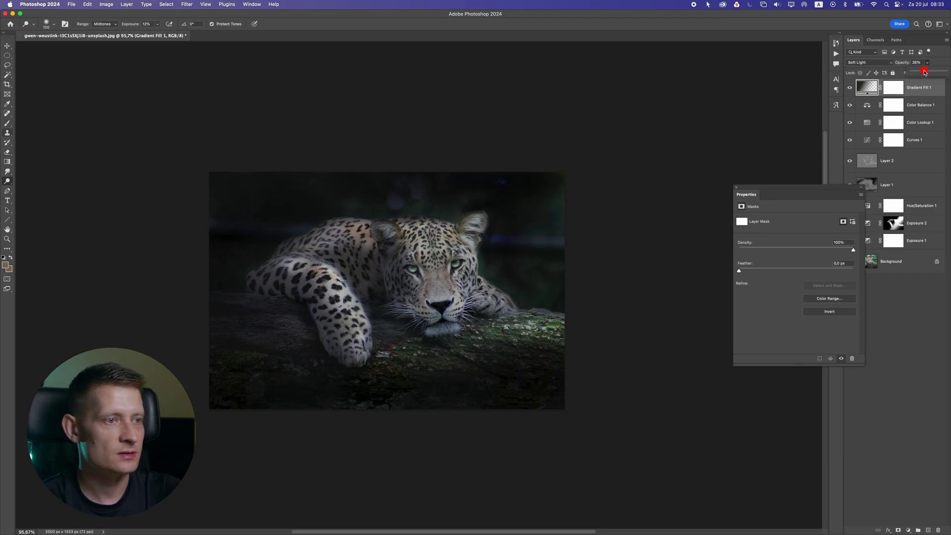
left_click(433, 269)
key("Return")
- Change the color of the workspace around the canvas to Light Gray
right_click(601, 204)
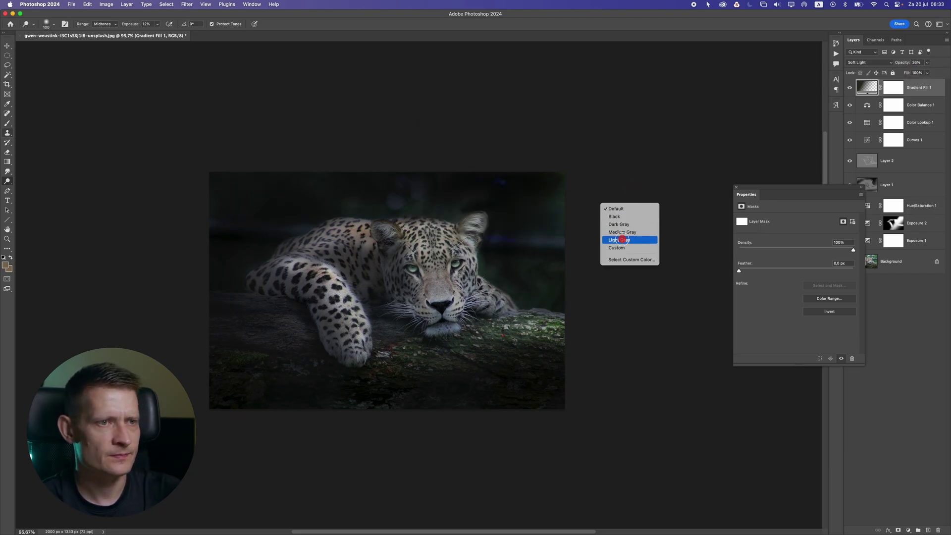
left_click(622, 239)
scroll(438, 279, "down", 5)
scroll(421, 287, "up", 5)
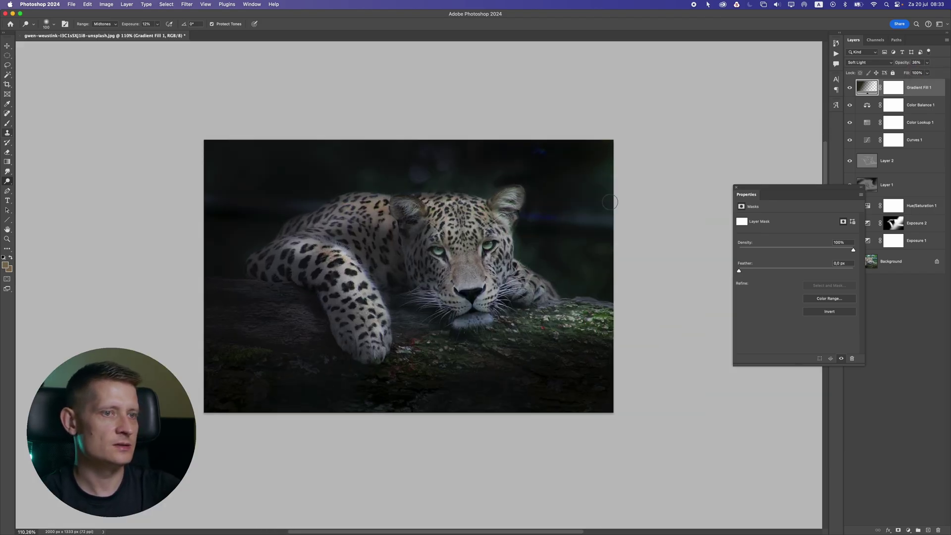
- Duplicate the Overlay dodge-and-burn Layer 2 and reduce the copy's opacity to 14%
left_click(736, 187)
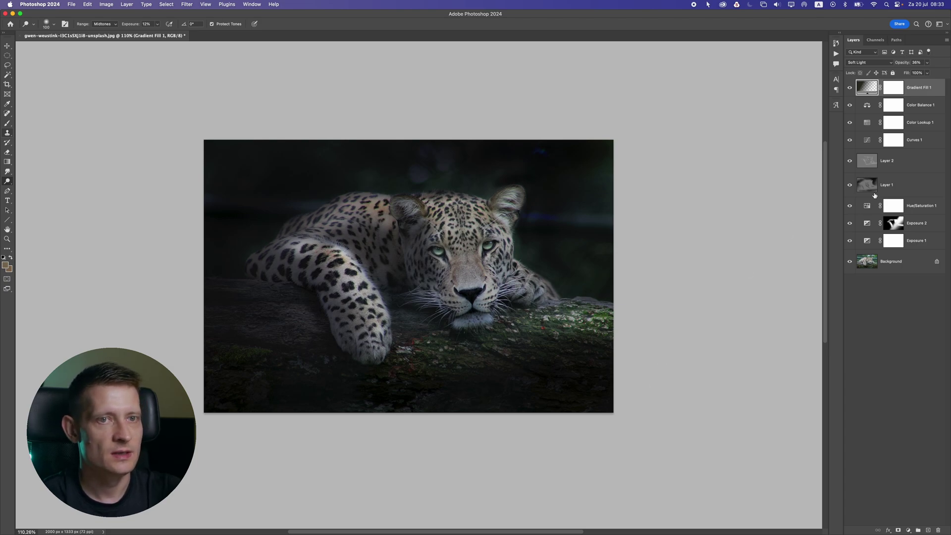
left_click(861, 161)
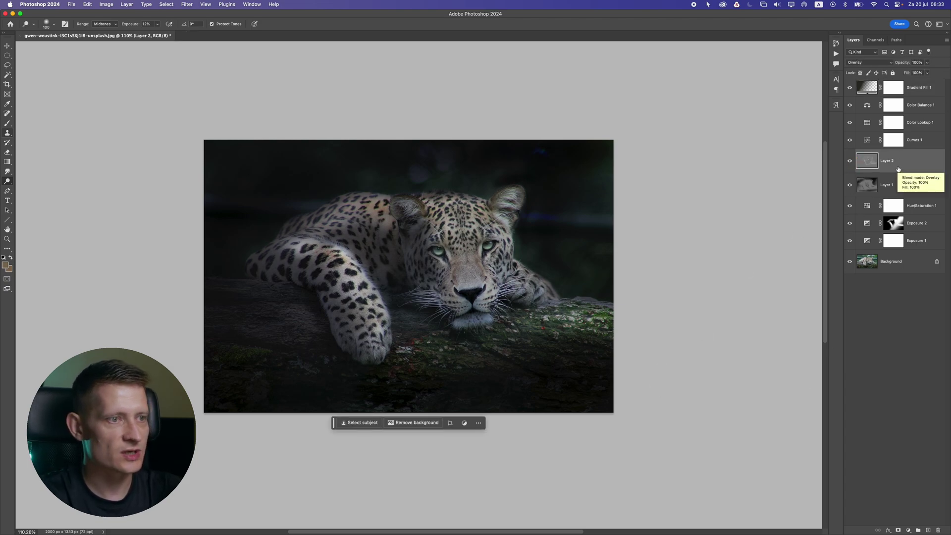
left_click(850, 161)
left_click(850, 161)
key("super+j")
scroll(587, 253, "down", 3)
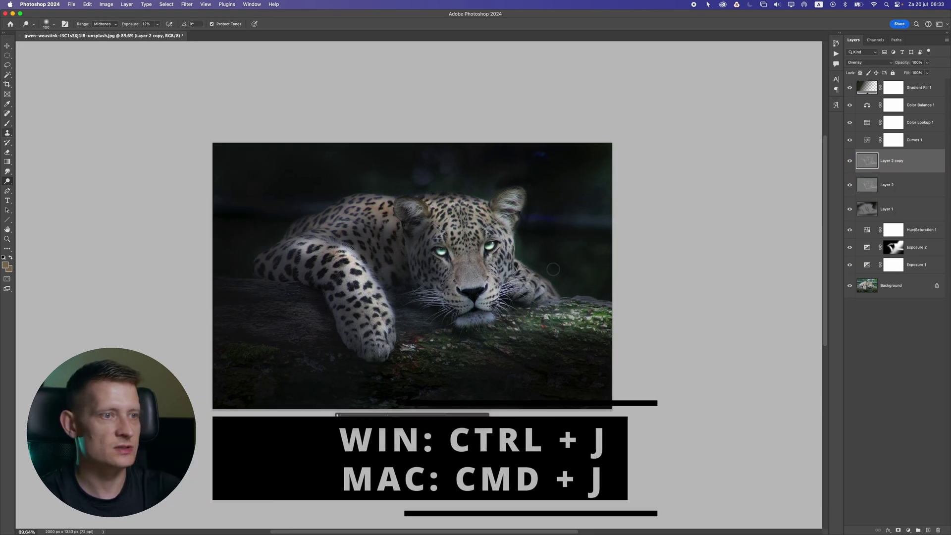
scroll(572, 229, "up", 3)
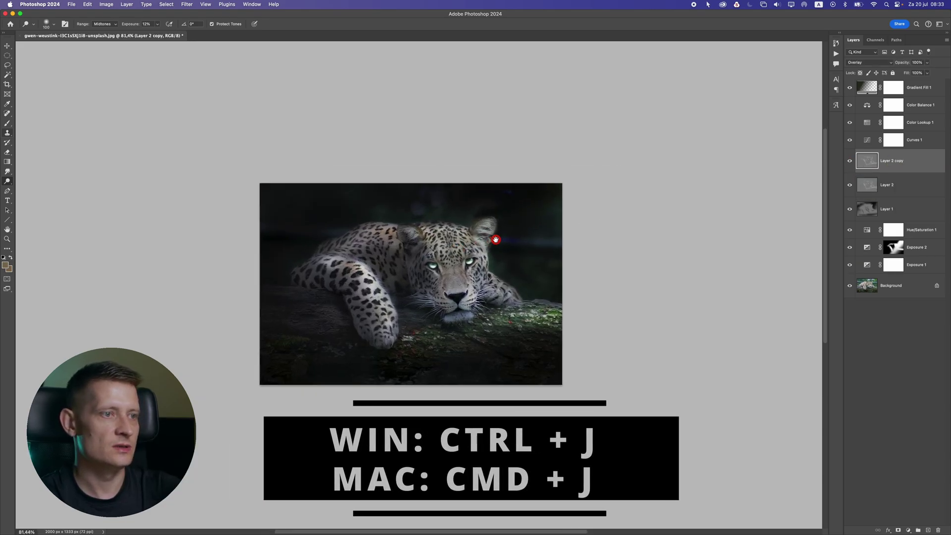
left_click(926, 62)
left_click_drag(924, 72, 899, 73)
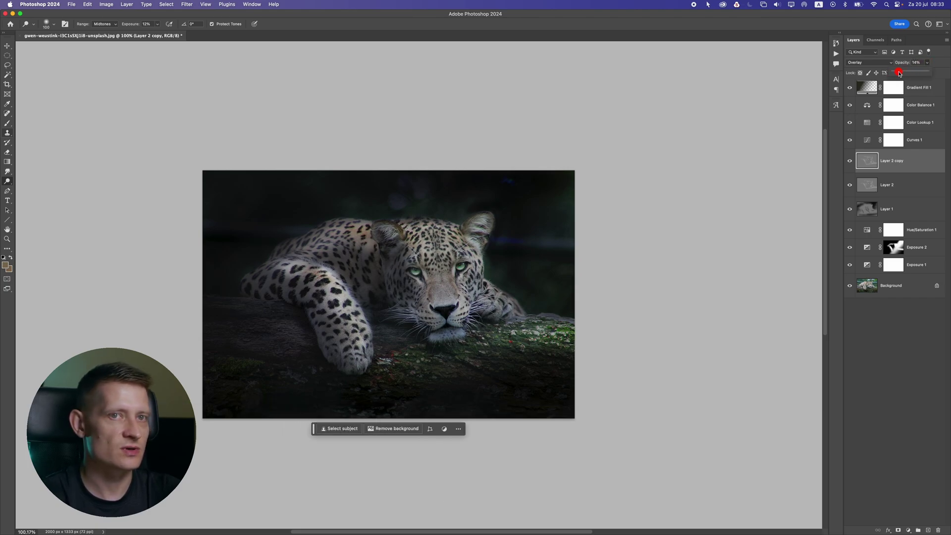
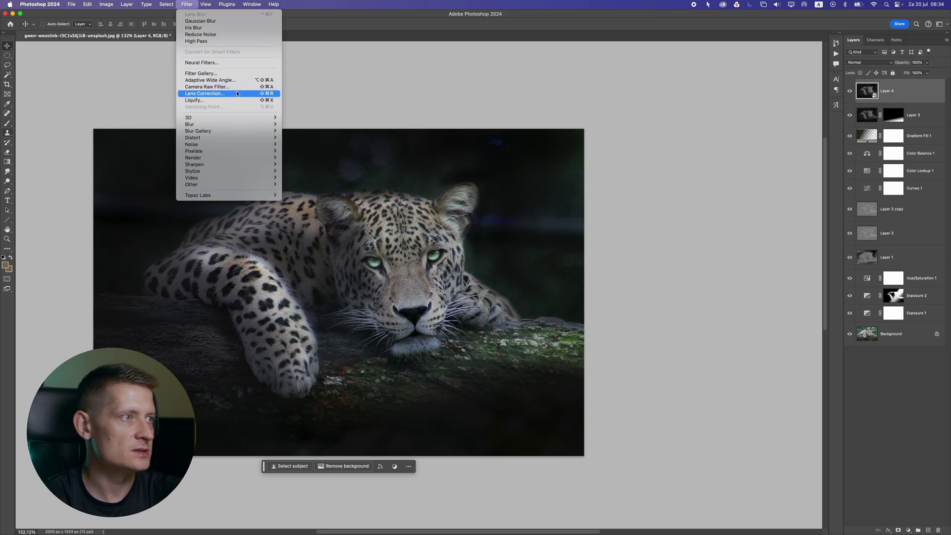
- Start the Camera Raw Filter on Layer 4 with Exposure -0.25, Contrast +20, Highlights +9, Shadows +8, Whites +8 and Blacks -15
left_click(236, 87)
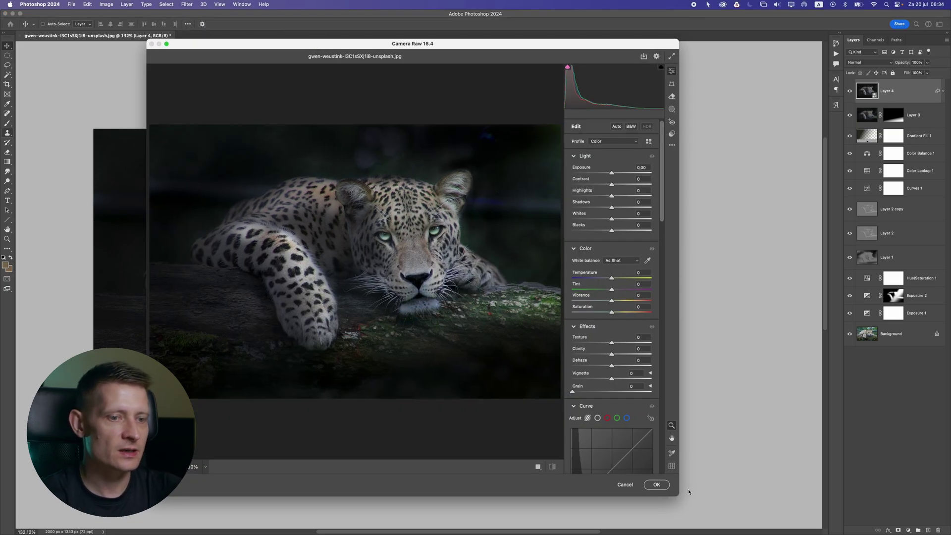
left_click_drag(689, 492, 772, 507)
left_click_drag(713, 175, 723, 185)
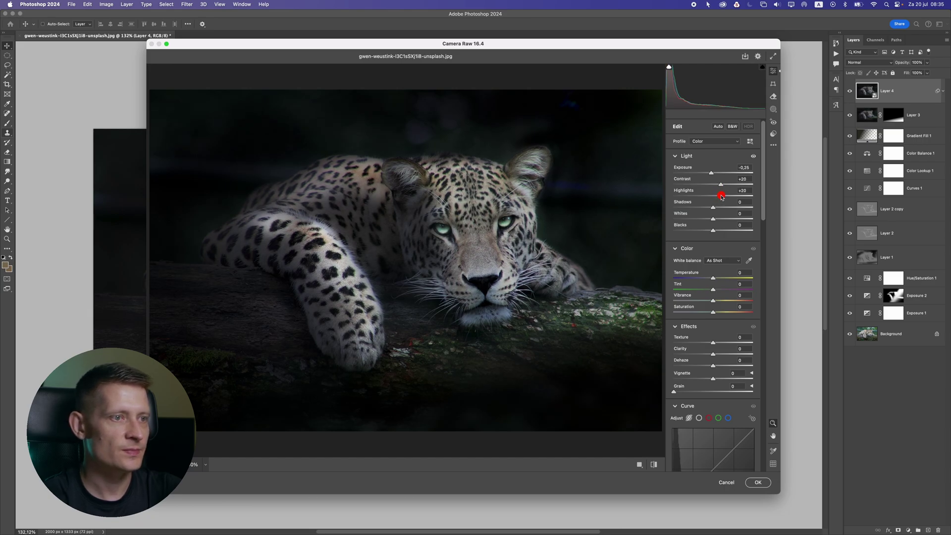
left_click_drag(721, 196, 717, 196)
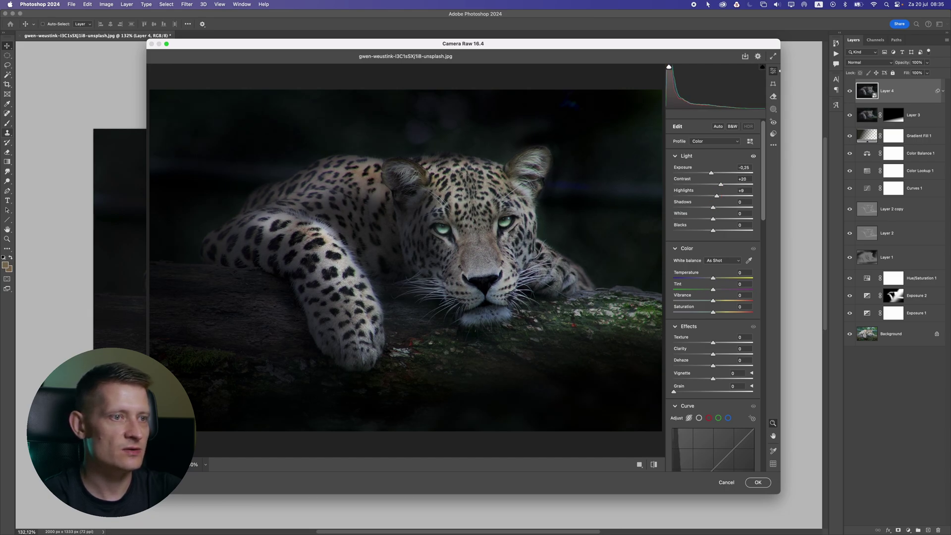
left_click_drag(734, 208, 703, 231)
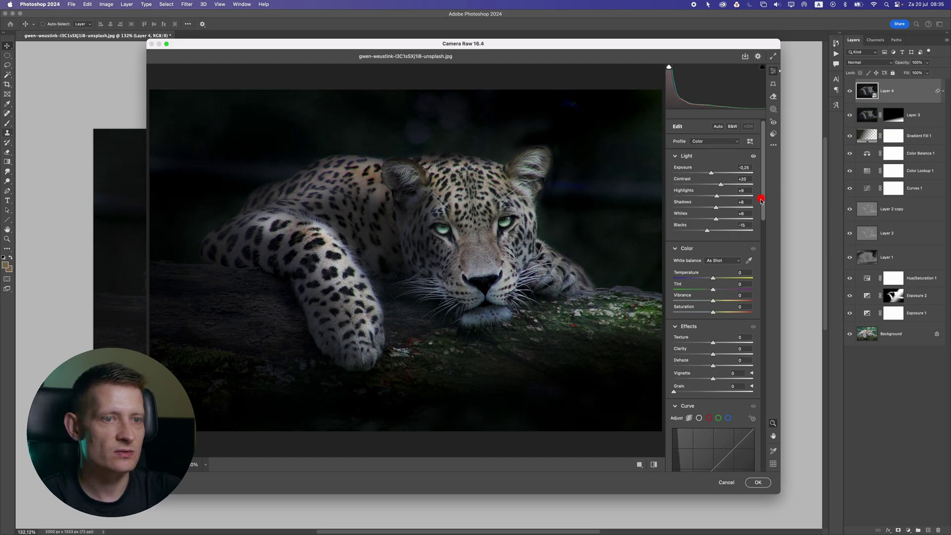
- Set Texture to -12 and Clarity to +13, and adjust the parametric curve with Highlights +8, Lights +8, Darks -4 and Shadows -8
scroll(718, 238, "down", 3)
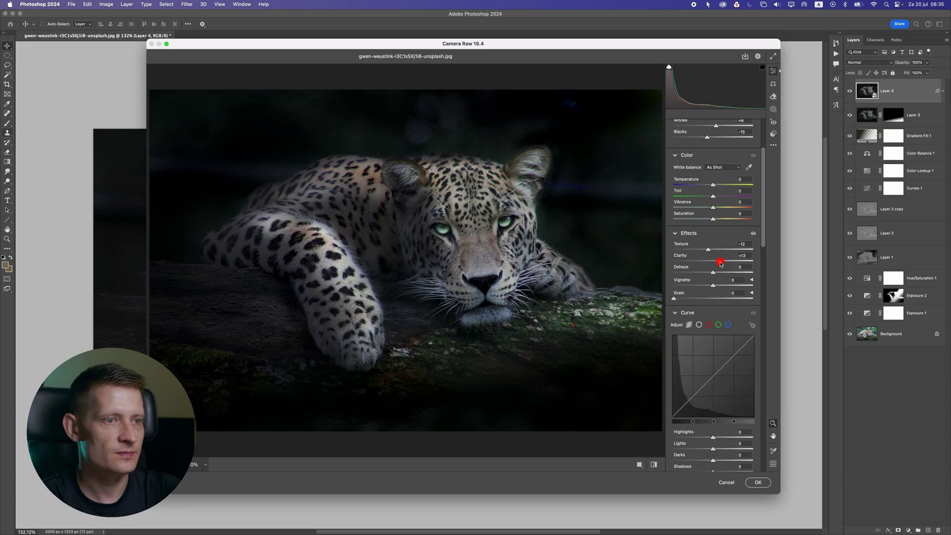
left_click_drag(762, 243, 757, 291)
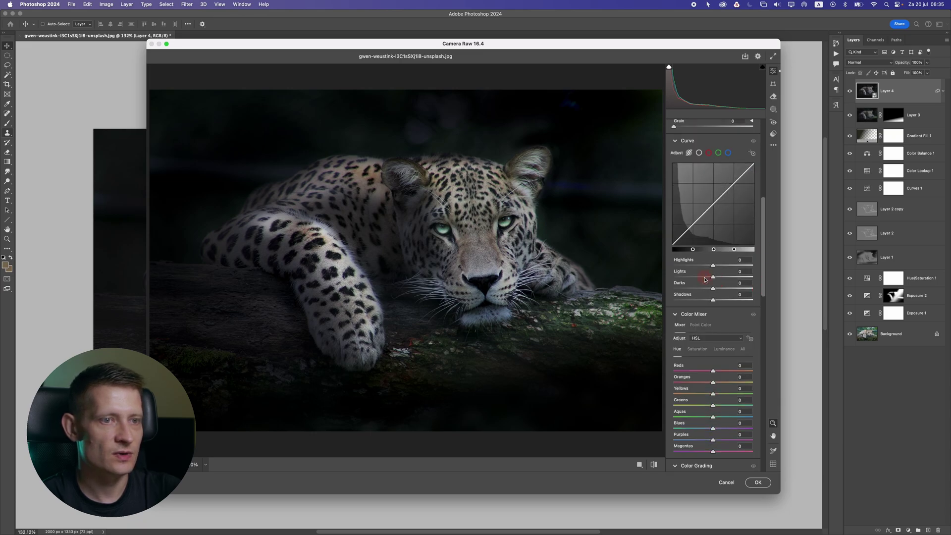
left_click_drag(712, 266, 712, 301)
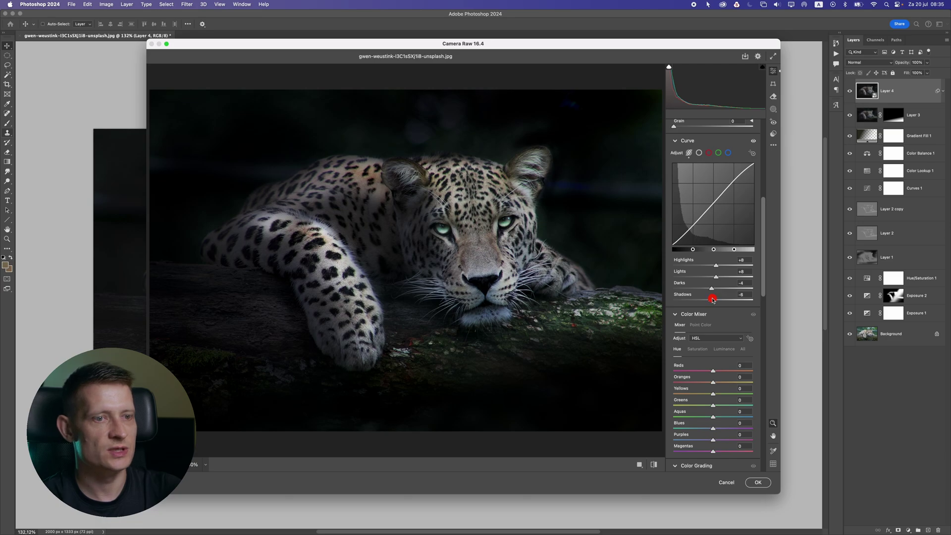
- Calibrate Red Primary saturation to +23, Green Primary hue -18 and saturation +29, Blue Primary hue -8 and saturation +37, and apply the filter
scroll(717, 250, "down", 5)
left_click_drag(763, 270, 767, 424)
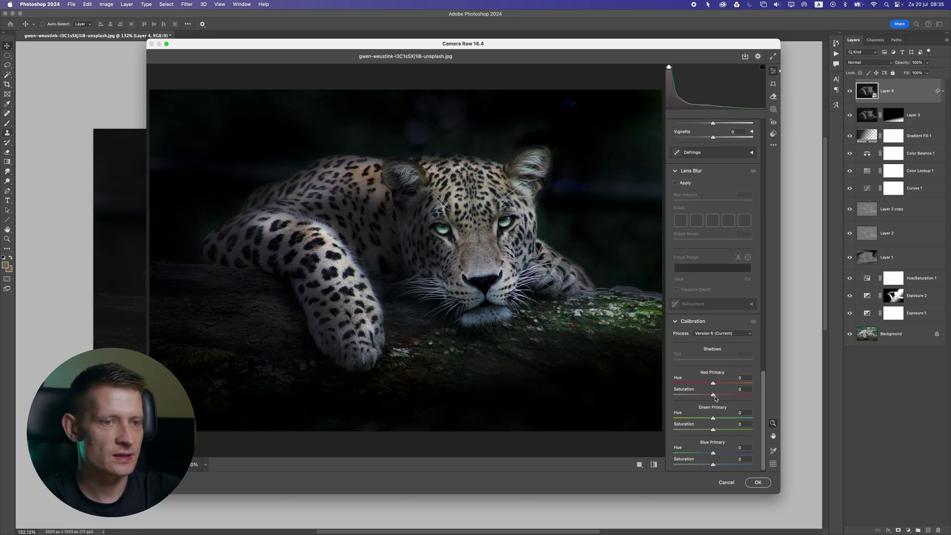
left_click_drag(688, 394, 735, 429)
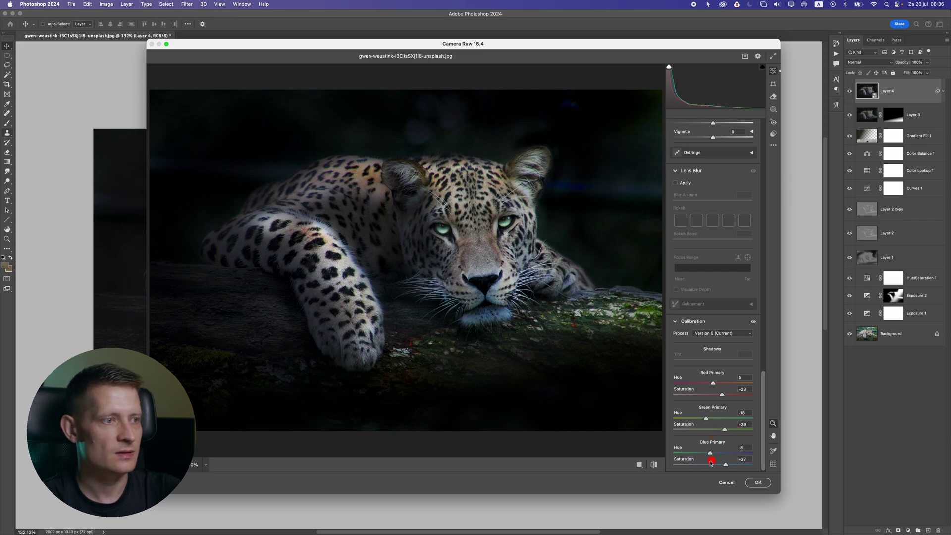
left_click(759, 484)
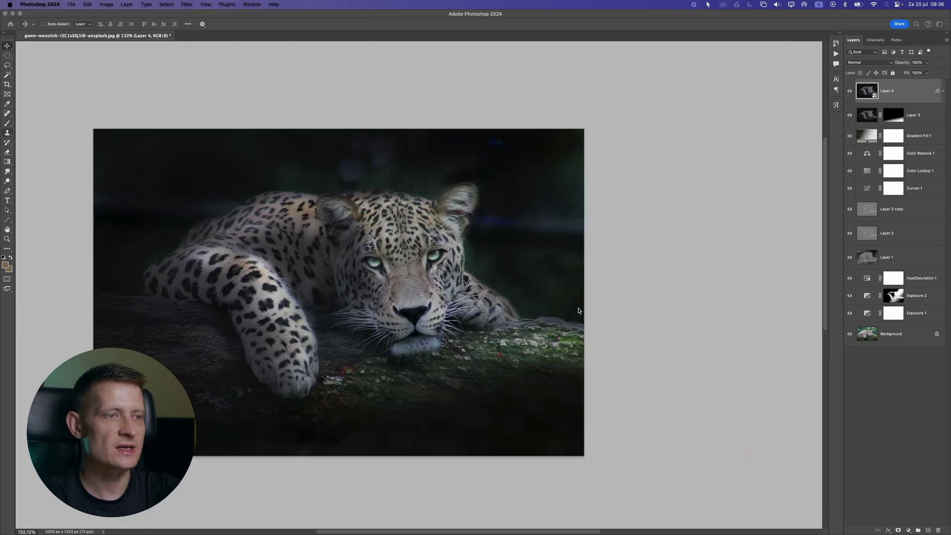
- Change the black workspace around the canvas back to light gray
scroll(396, 277, "down", 10)
scroll(399, 278, "up", 10)
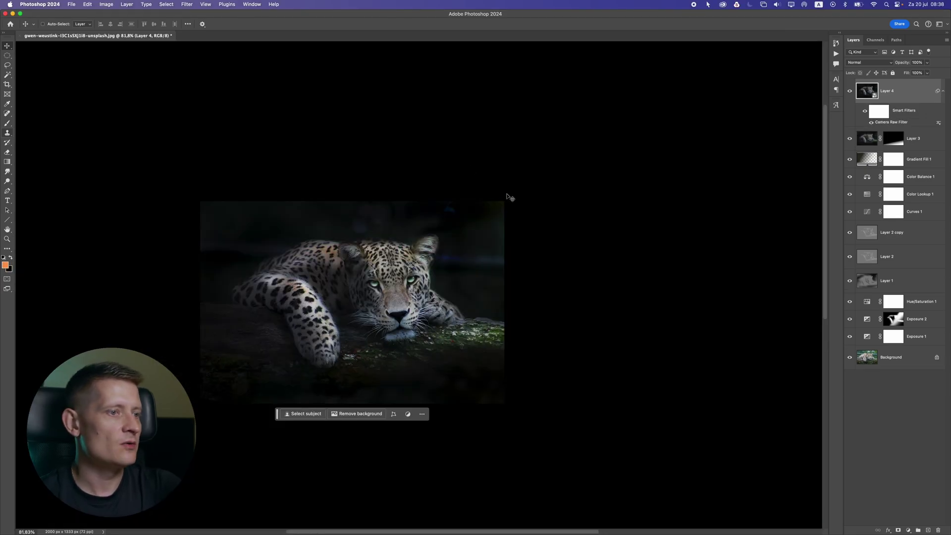
scroll(483, 278, "up", 1)
scroll(483, 279, "down", 2)
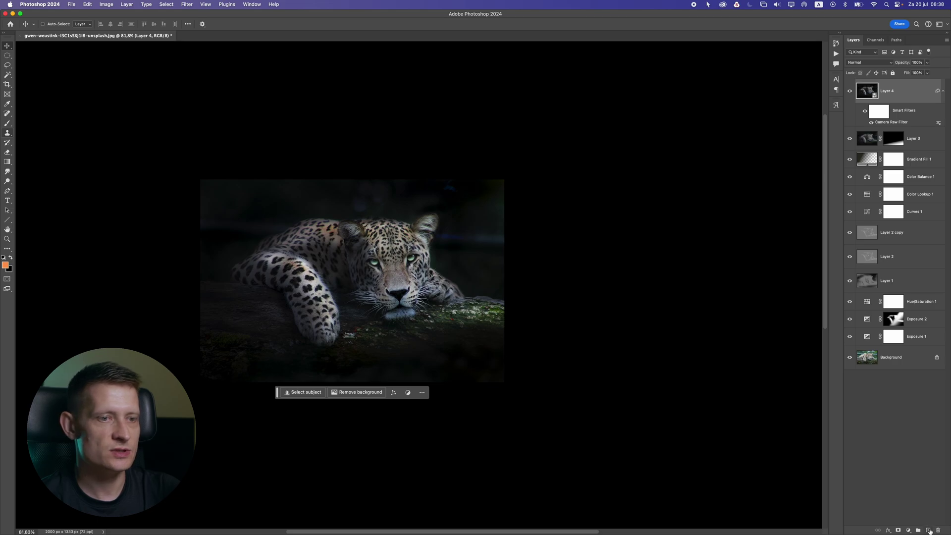
right_click(603, 175)
left_click(617, 206)
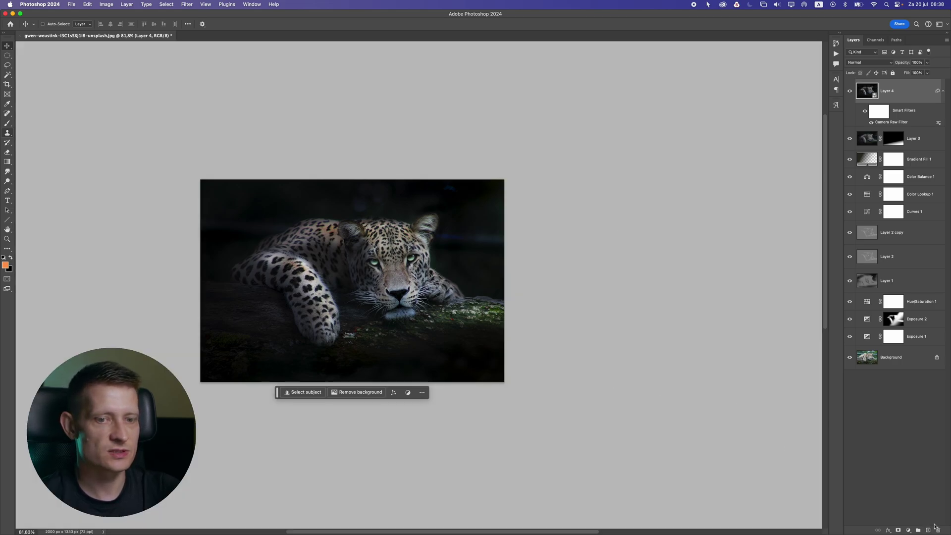
- Add a new empty layer above Layer 4 and prepare the Brush tool with a white foreground color
left_click(928, 530)
left_click(6, 122)
key("d")
key("x")
- Choose the Spotlight 2 brush and set its size to 1900 px
left_click(46, 25)
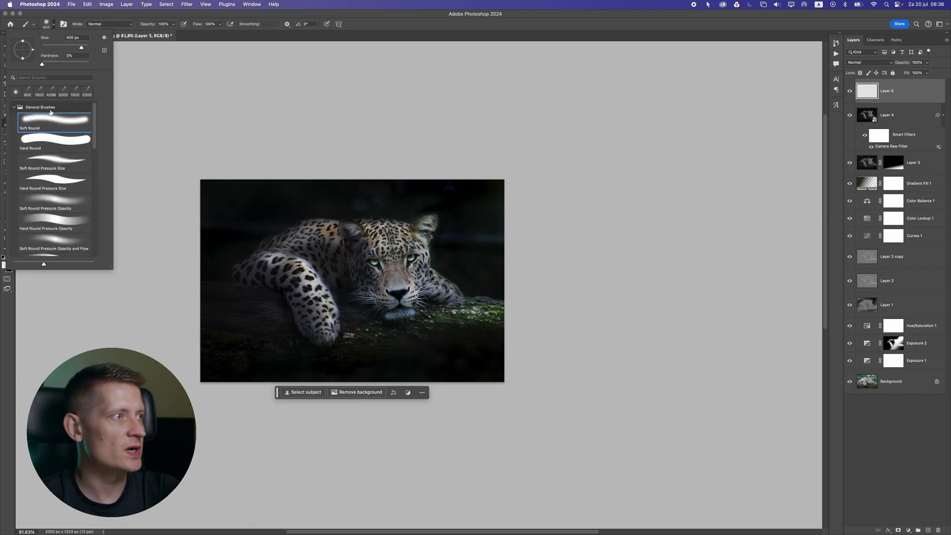
left_click(11, 108)
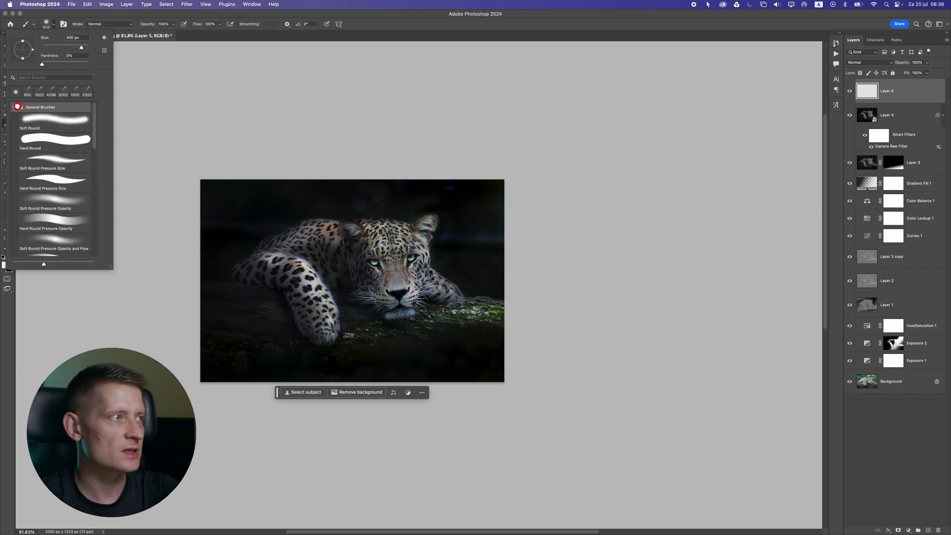
left_click(16, 107)
left_click(67, 199)
scroll(57, 217, "down", 6)
left_click(52, 184)
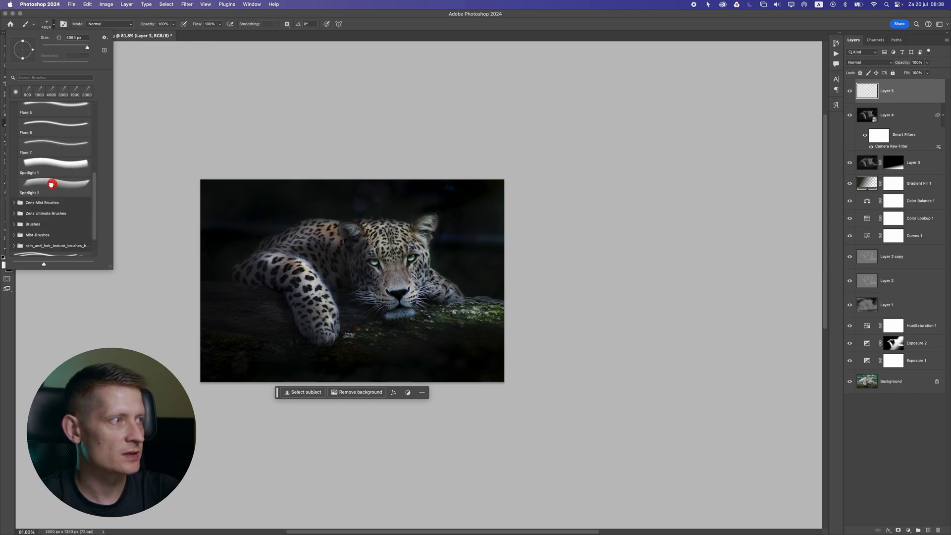
left_click(85, 48)
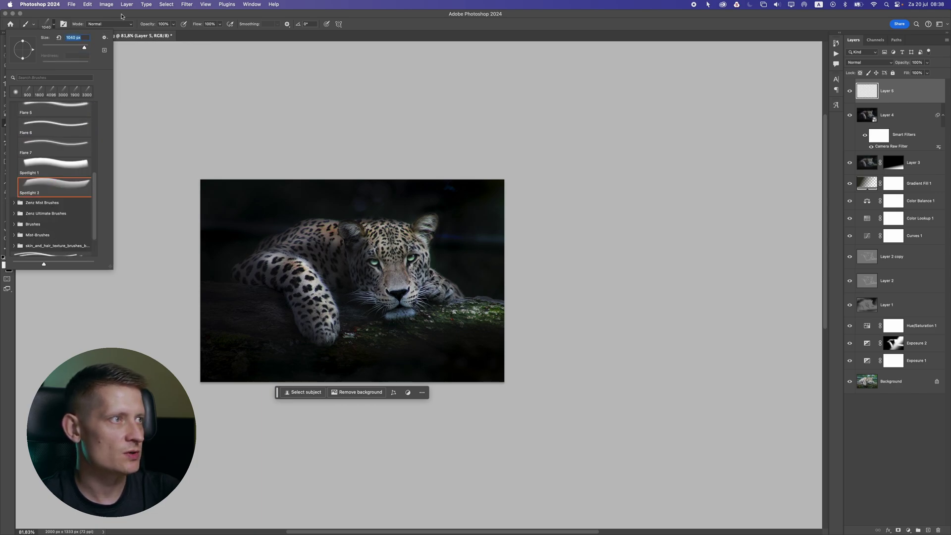
left_click(176, 31)
key("bracketright")
key("bracketright")
key("bracketright")
key("bracketright")
key("bracketright")
key("bracketright")
key("bracketright")
key("bracketright")
key("bracketright")
key("bracketright")
key("bracketright")
key("bracketright")
- Try stamping a light beam near the photo's upper right edge and above the leopard's head
left_click(505, 210)
key("cmd+z")
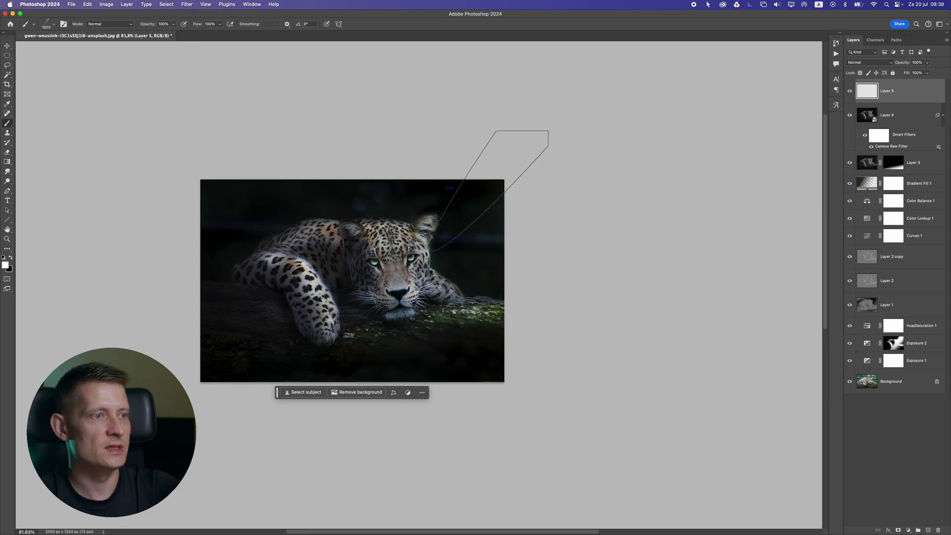
left_click(374, 176)
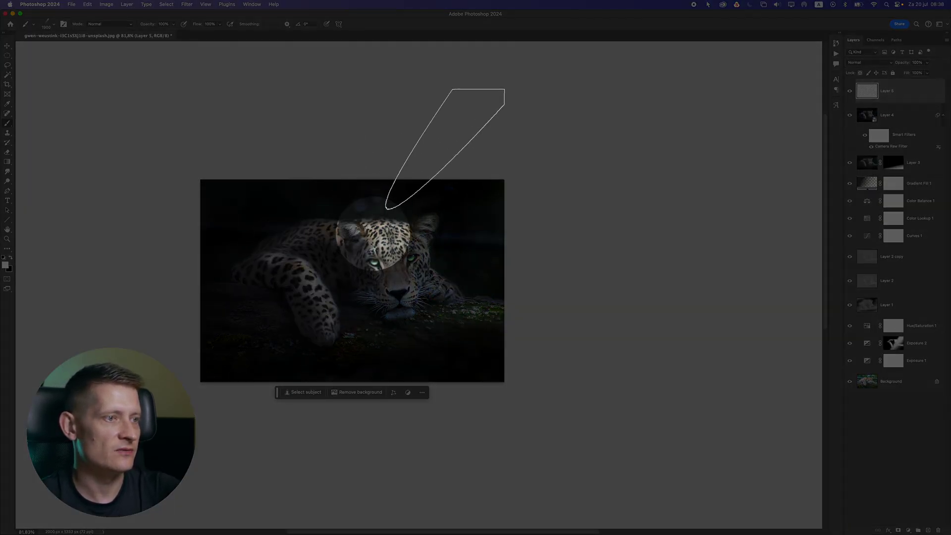
key("super+plus")
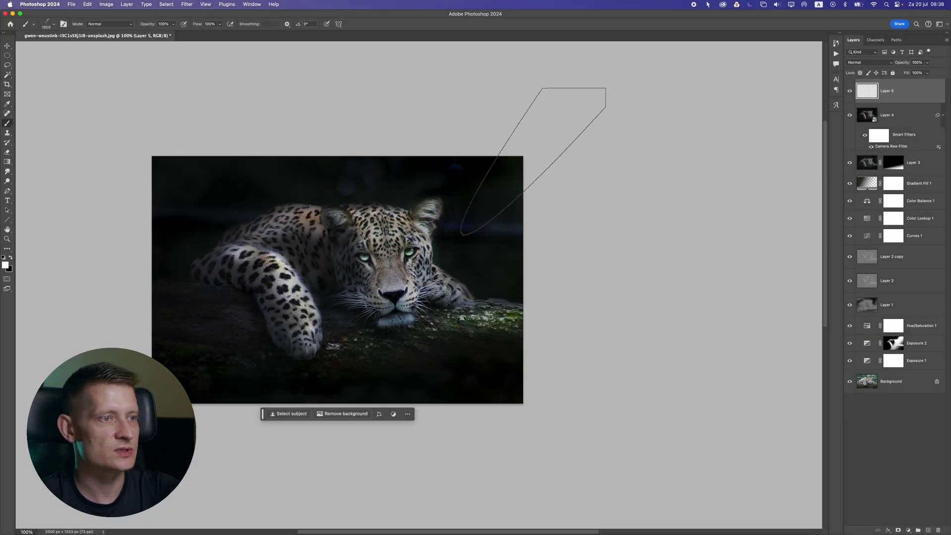
left_click(510, 204)
key("cmd+z")
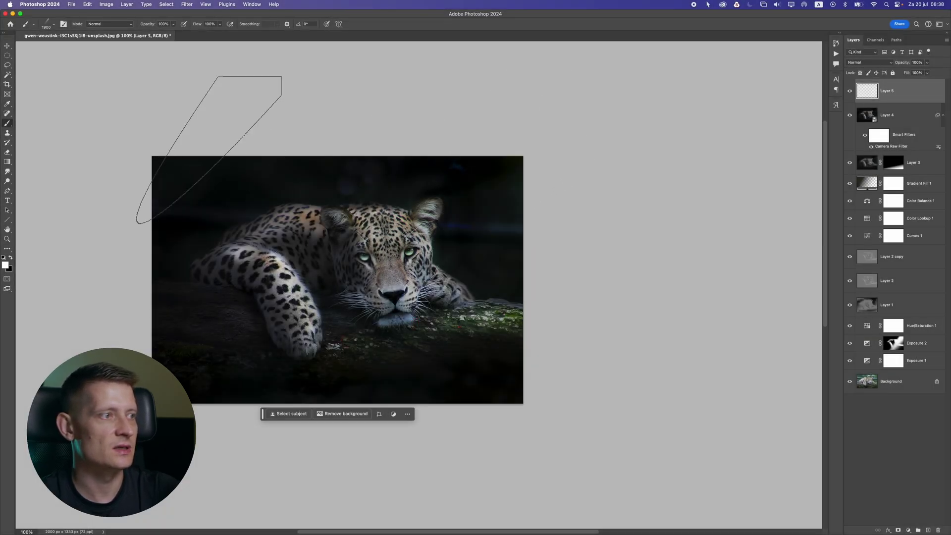
- Stamp a white light beam falling diagonally from the photo's upper edge onto the leopard's head
left_click(322, 261)
key("super+z")
left_click(357, 250)
- Try placing a second light beam over the photo's right side and along the log below the leopard
left_click(493, 281)
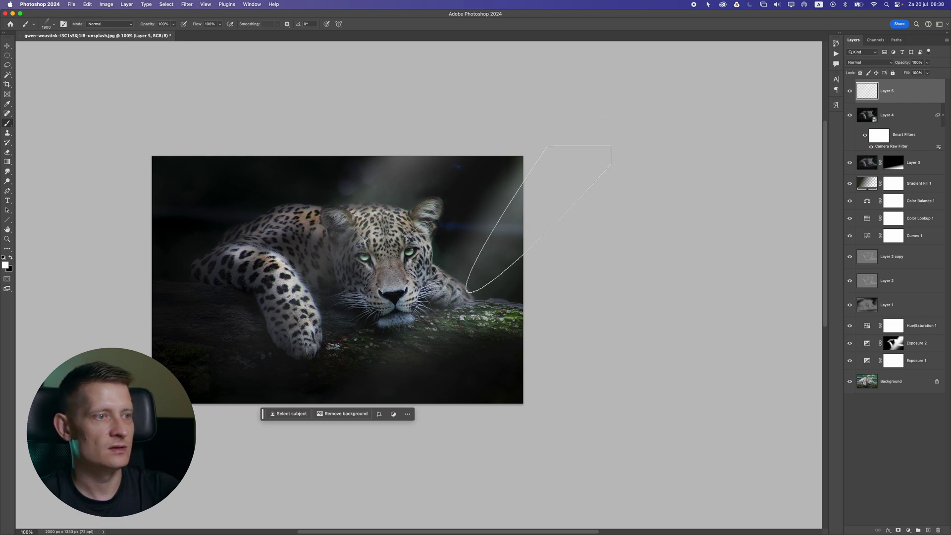
left_click(403, 360)
key("cmd+z")
left_click(419, 343)
key("cmd+z")
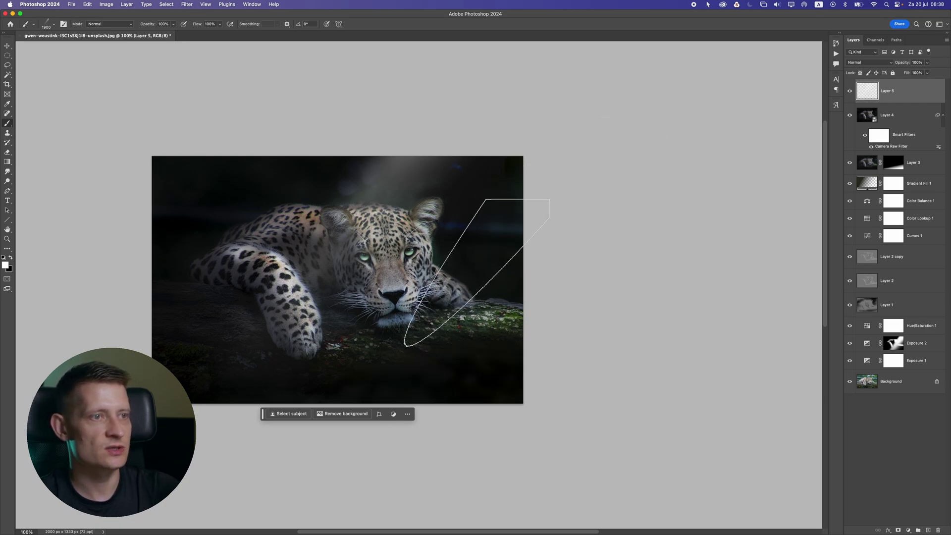
left_click(342, 377)
key("cmd+z")
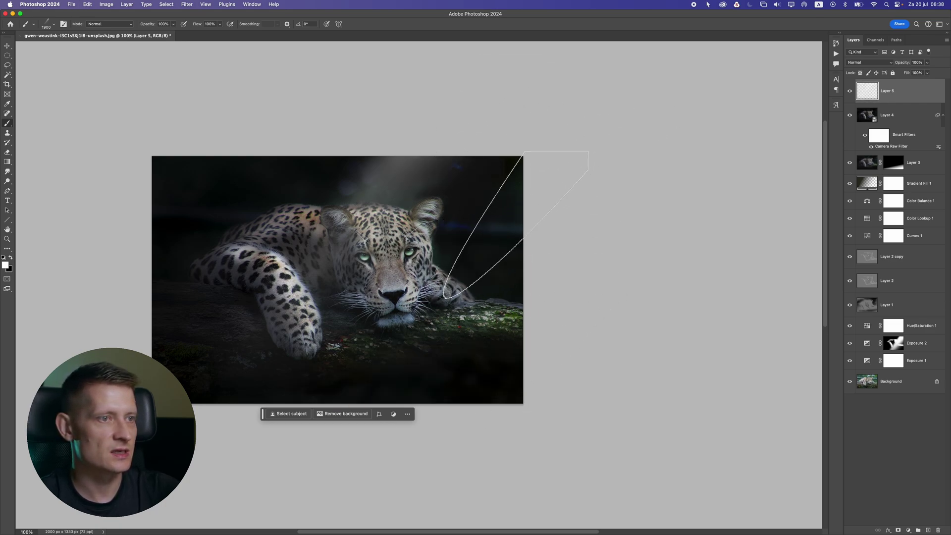
left_click(421, 328)
scroll(462, 313, "down", 1)
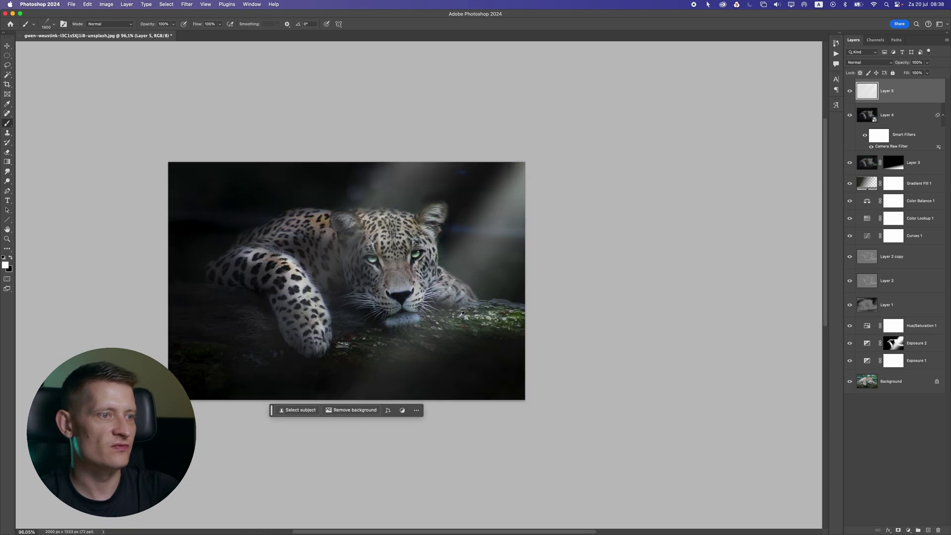
key("super+z")
scroll(542, 204, "down", 5)
scroll(545, 204, "up", 5)
- Stamp a second light beam from the photo's right edge diagonally down across the log
left_click(479, 350)
key("cmd+z")
left_click(489, 282)
key("cmd+z")
left_click(477, 350)
scroll(478, 302, "down", 4)
scroll(473, 300, "up", 6)
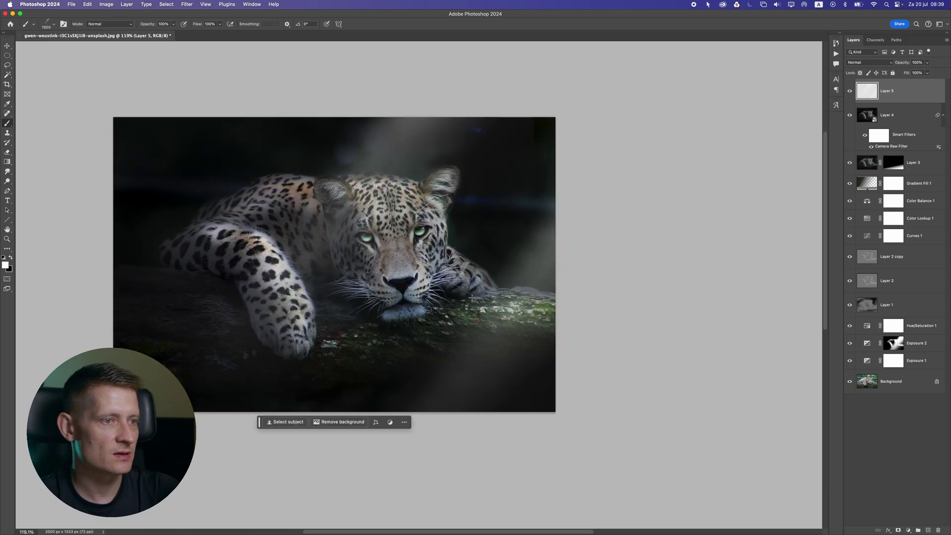
- Try an additional light beam around the leopard's head and the photo's upper edge
left_click(488, 193)
scroll(489, 193, "down", 5)
scroll(474, 224, "up", 4)
key("cmd+z")
left_click(412, 214)
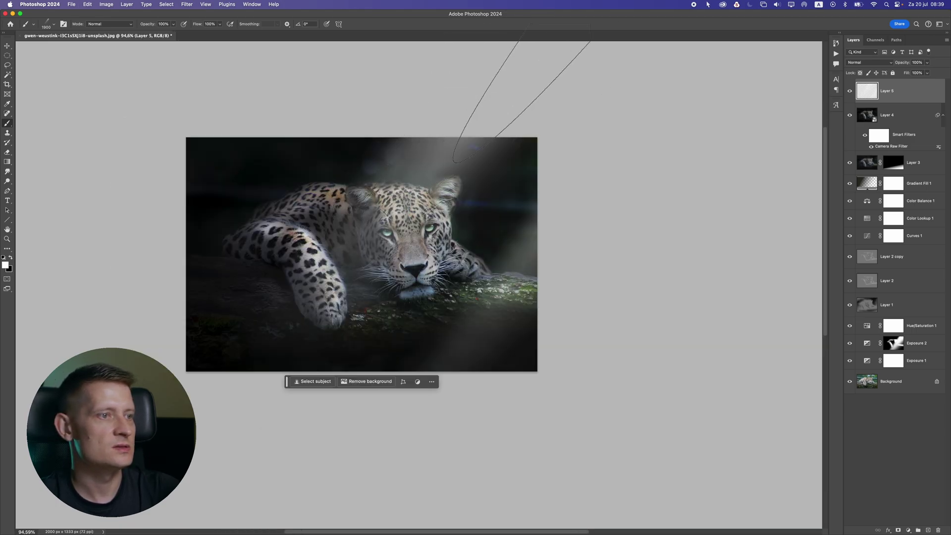
key("super+z")
- Stamp further light beams into the background at the photo's upper right, beside the leopard's ear
left_click(462, 155)
scroll(446, 228, "down", 5)
scroll(454, 233, "up", 3)
scroll(475, 204, "up", 3)
left_click(473, 203)
scroll(407, 198, "down", 3)
scroll(339, 195, "up", 3)
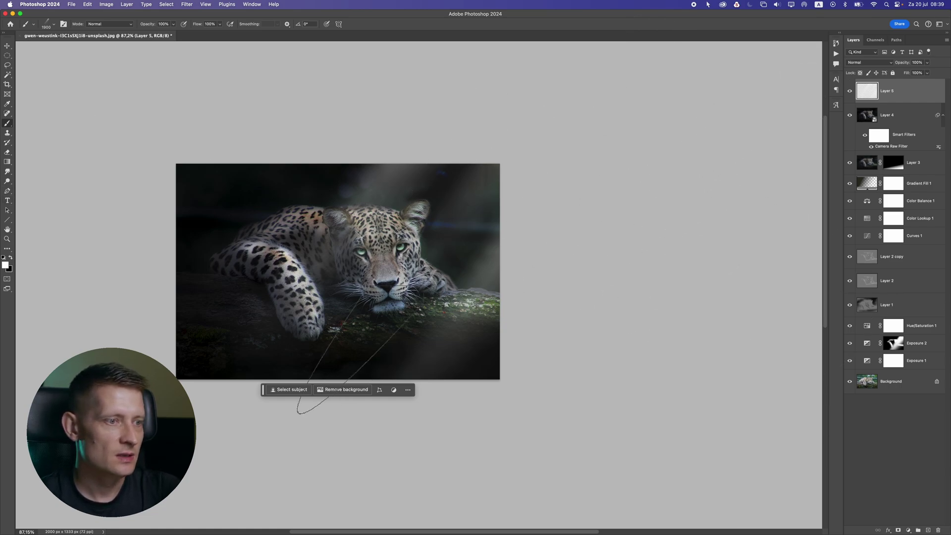
- Switch the brush tip to Soft Round from the General Brushes
left_click(46, 25)
scroll(50, 149, "up", 5)
left_click(42, 122)
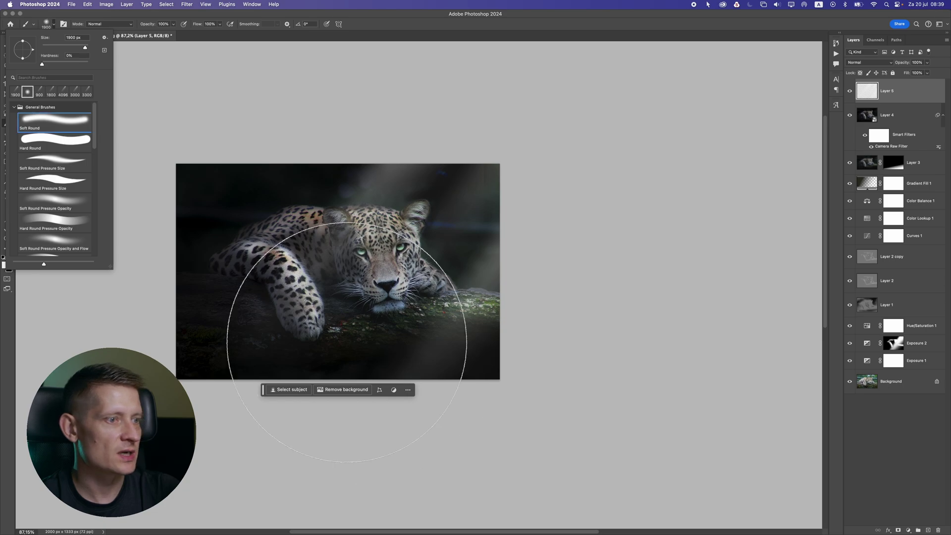
- Add a layer mask to the light-beam layer and paint it black with a smaller soft brush over the beam below the log's lit moss
left_click(372, 17)
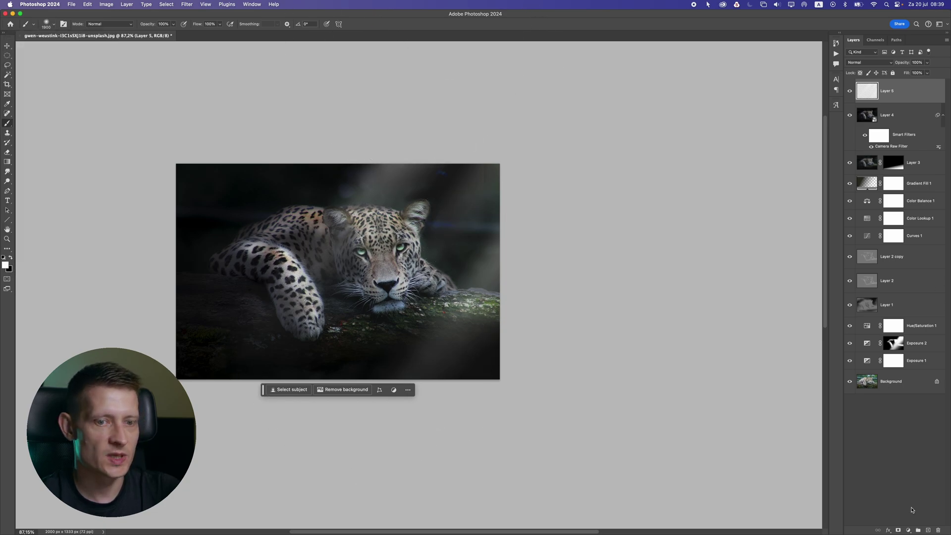
left_click(899, 531)
key("bracketleft")
key("bracketleft")
key("bracketleft")
key("bracketleft")
key("bracketleft")
key("bracketleft")
key("bracketleft")
key("bracketleft")
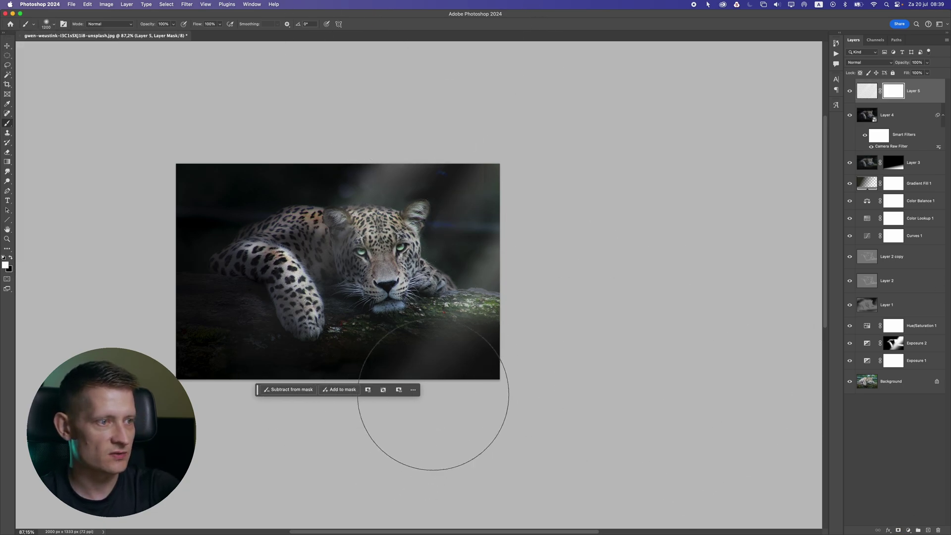
left_click(10, 258)
mouse_move(396, 376)
left_mouse_down()
mouse_move(524, 363)
mouse_move(569, 375)
mouse_move(425, 377)
left_mouse_up()
key("bracketright")
key("bracketright")
mouse_move(583, 376)
left_mouse_down()
mouse_move(471, 364)
mouse_move(427, 376)
left_mouse_up()
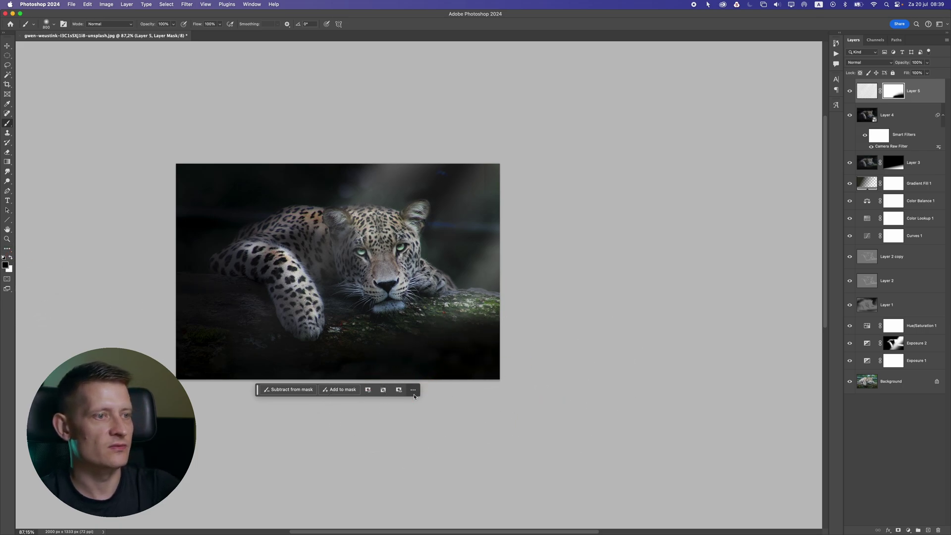
- Mask out the remaining beam haze along the photo's lower edge and above the leopard's back, and compare the result with the layer hidden
mouse_move(345, 364)
left_mouse_down()
mouse_move(241, 347)
mouse_move(179, 318)
mouse_move(341, 384)
mouse_move(275, 363)
mouse_move(182, 228)
mouse_move(298, 172)
mouse_move(313, 127)
left_mouse_up()
scroll(283, 171, "down", 2)
scroll(289, 174, "down", 8)
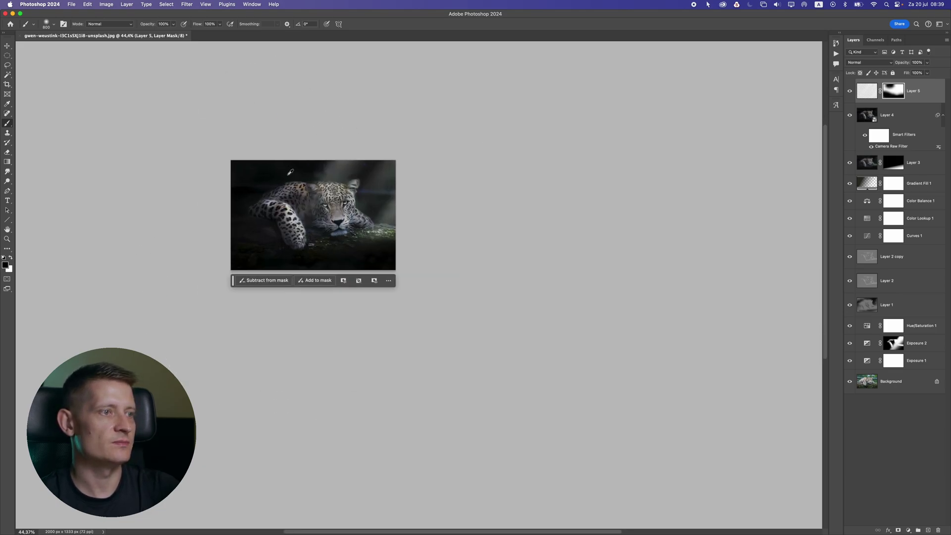
scroll(289, 174, "up", 10)
left_click(851, 96)
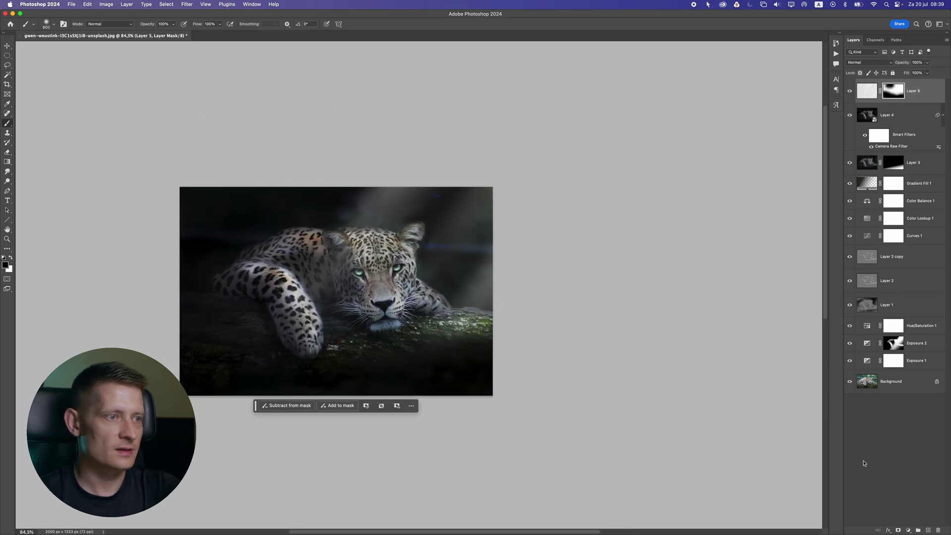
- Add a Color Lookup adjustment layer above the light beams using the 3Strip.look 3DLUT file
left_click(908, 529)
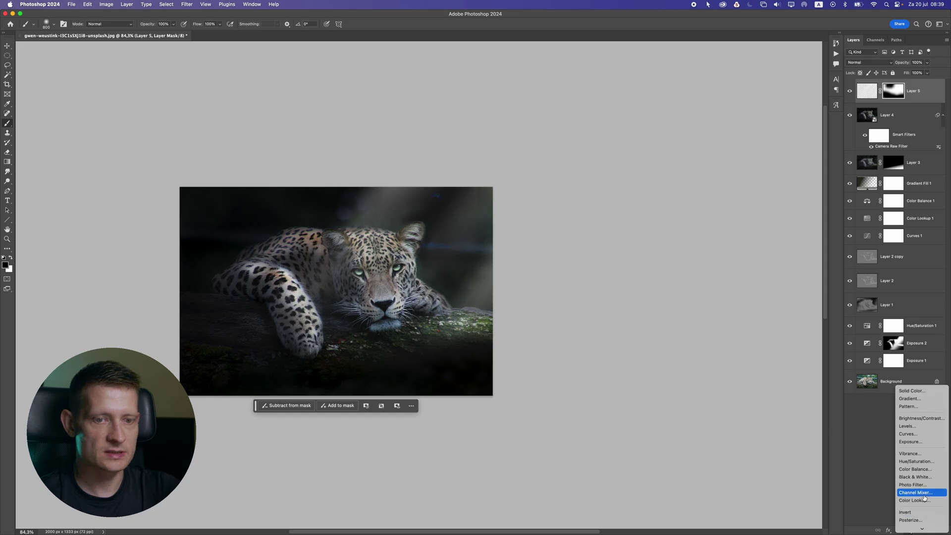
left_click(684, 148)
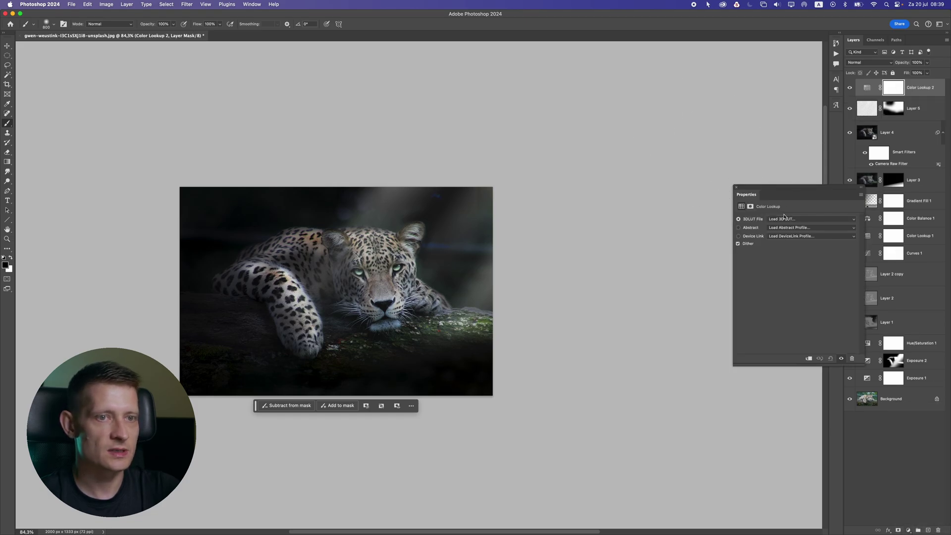
left_click(785, 219)
left_click(789, 243)
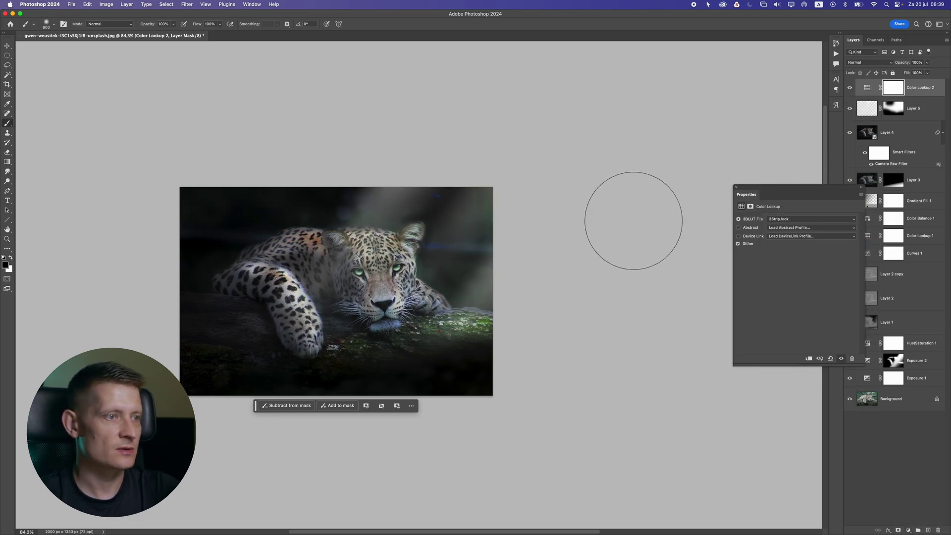
scroll(563, 227, "down", 10)
scroll(426, 278, "up", 10)
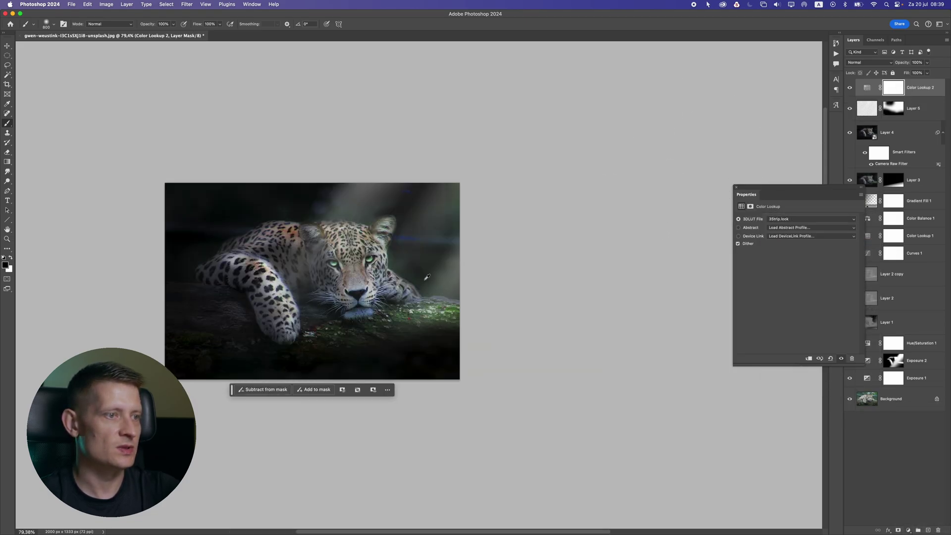
- Lower the new Color Lookup layer's opacity to 40% and close its properties
left_click(927, 63)
scroll(317, 253, "down", 5)
scroll(308, 251, "up", 10)
scroll(454, 212, "down", 10)
scroll(453, 218, "up", 5)
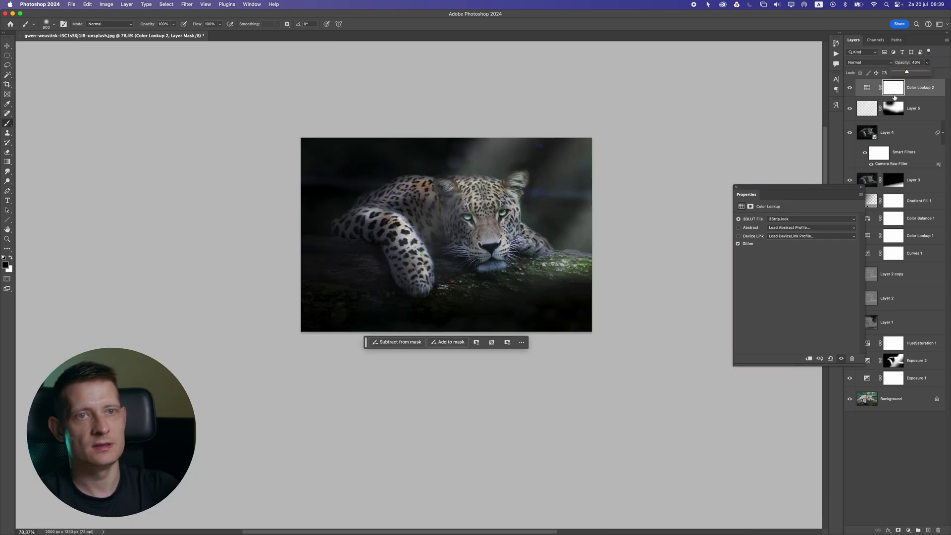
left_click(737, 187)
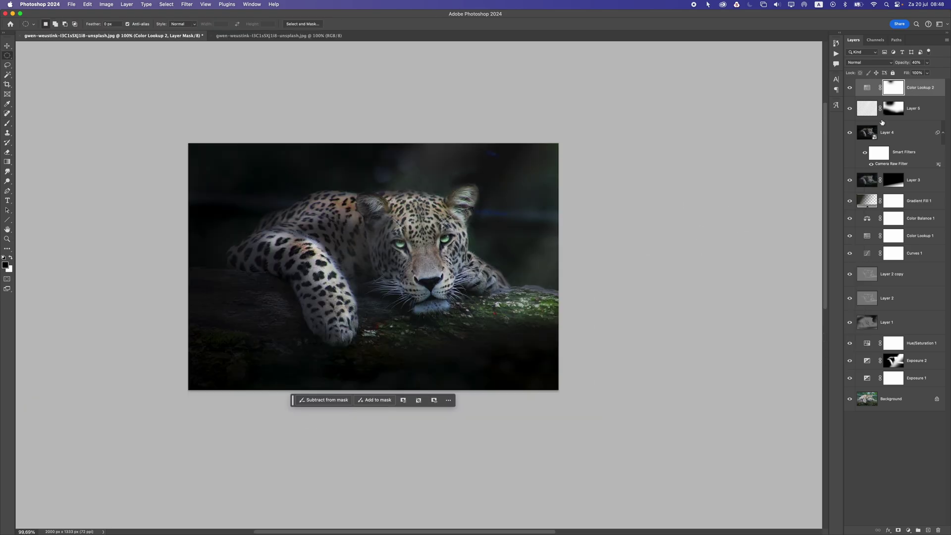
- Group all layers from Color Lookup 2 down to Exposure 1, leaving out the Background
left_click(920, 381, "shift")
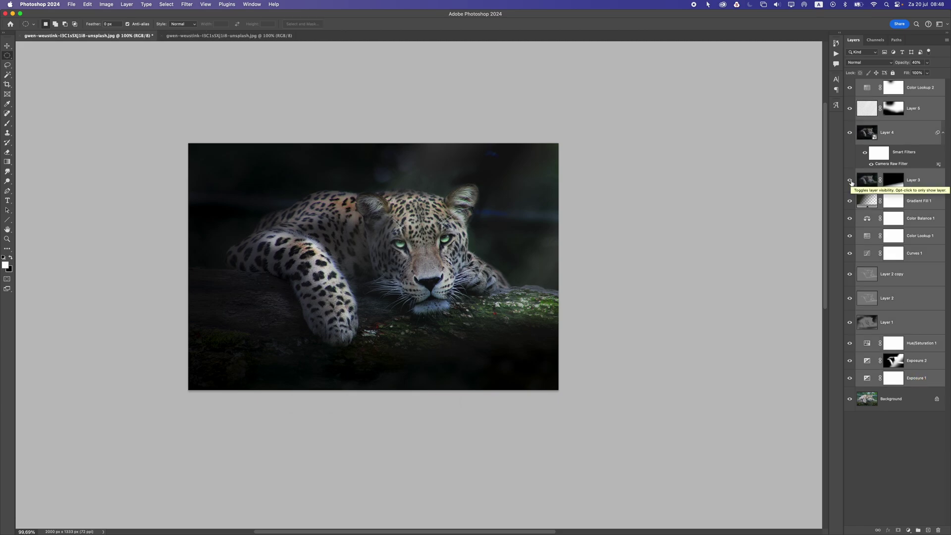
key("super+g")
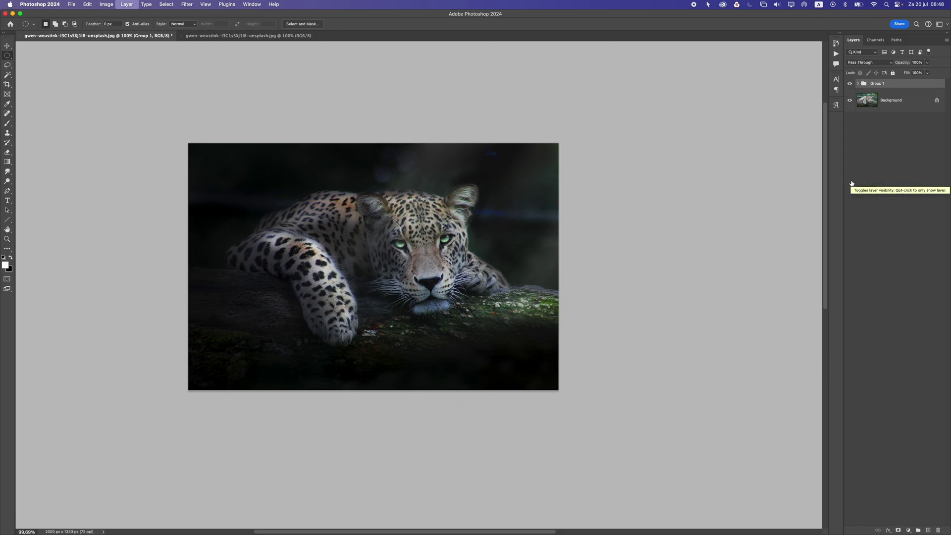
- Reduce the layer group's opacity to 73% to soften the whole effect, judging the photo at different magnifications
left_click(928, 62)
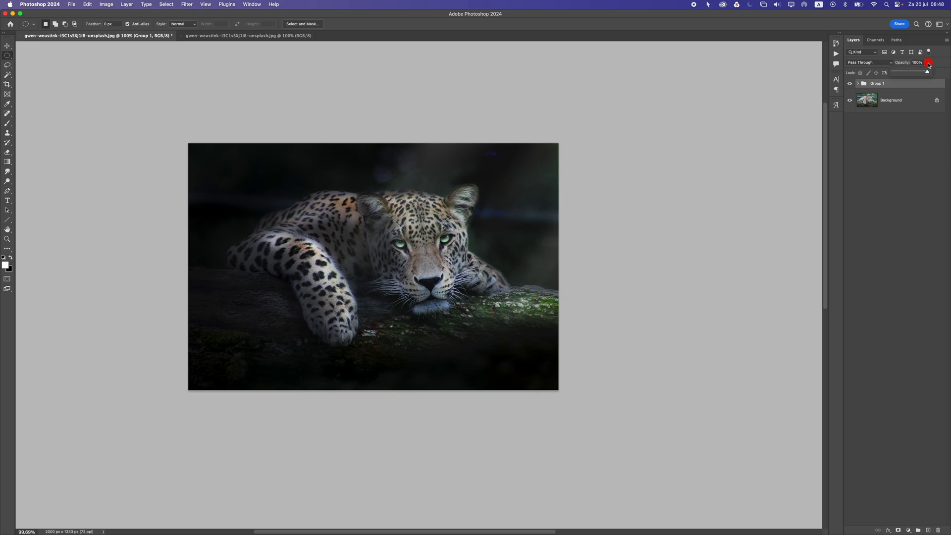
mouse_move(894, 73)
left_mouse_down()
mouse_move(931, 73)
mouse_move(896, 73)
mouse_move(914, 73)
left_mouse_up()
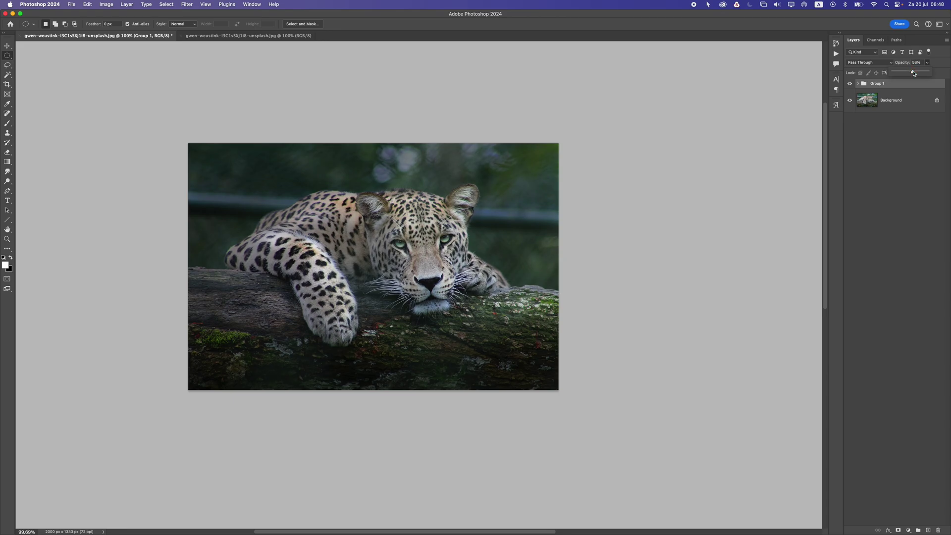
scroll(389, 207, "down", 6)
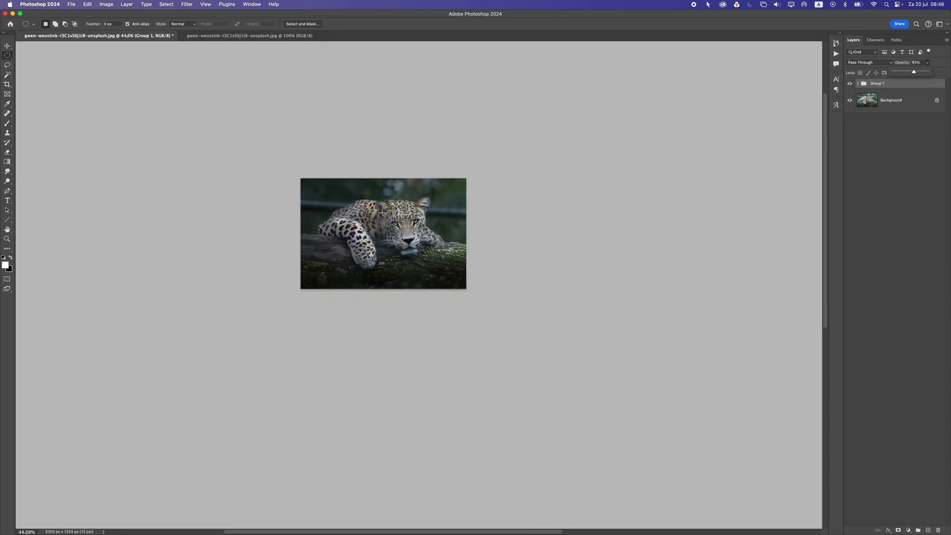
scroll(383, 212, "up", 7)
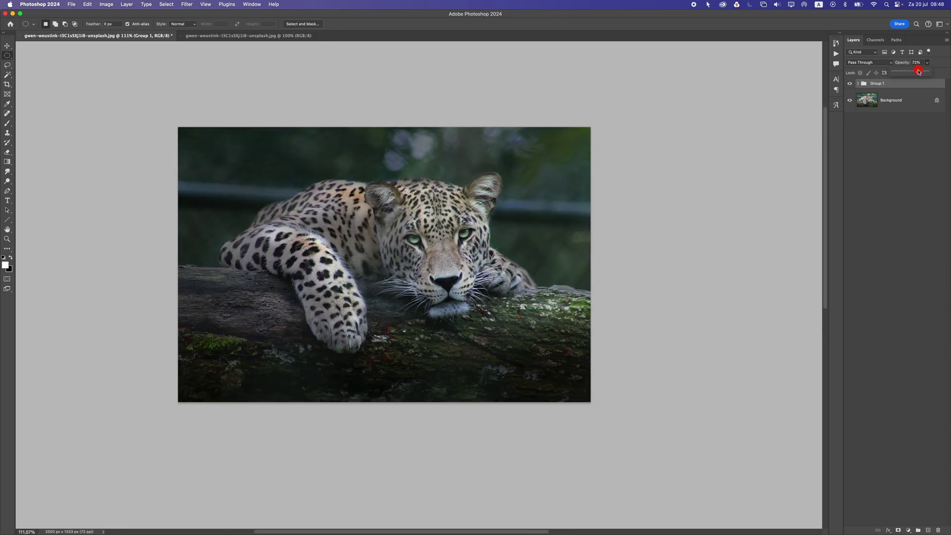
left_click_drag(918, 70, 918, 70)
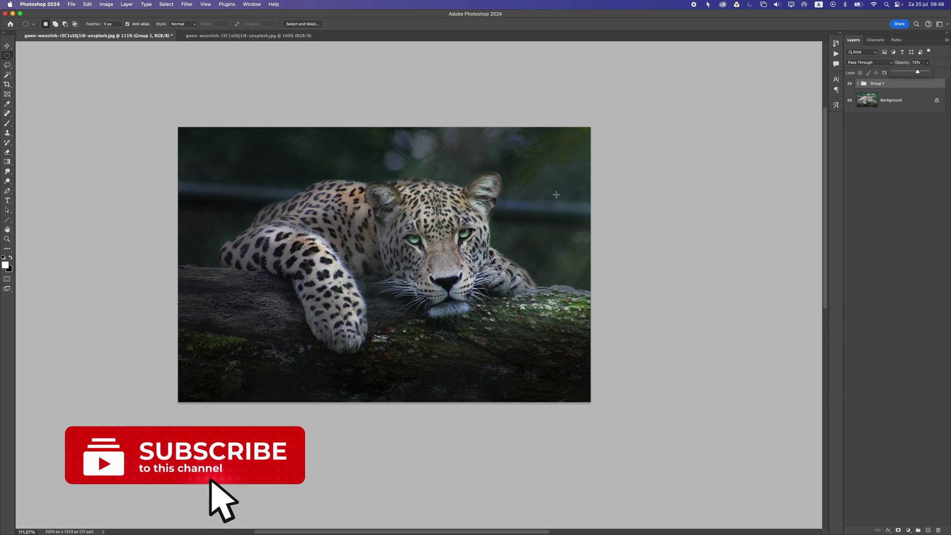
scroll(533, 226, "down", 1)
scroll(396, 327, "up", 3)
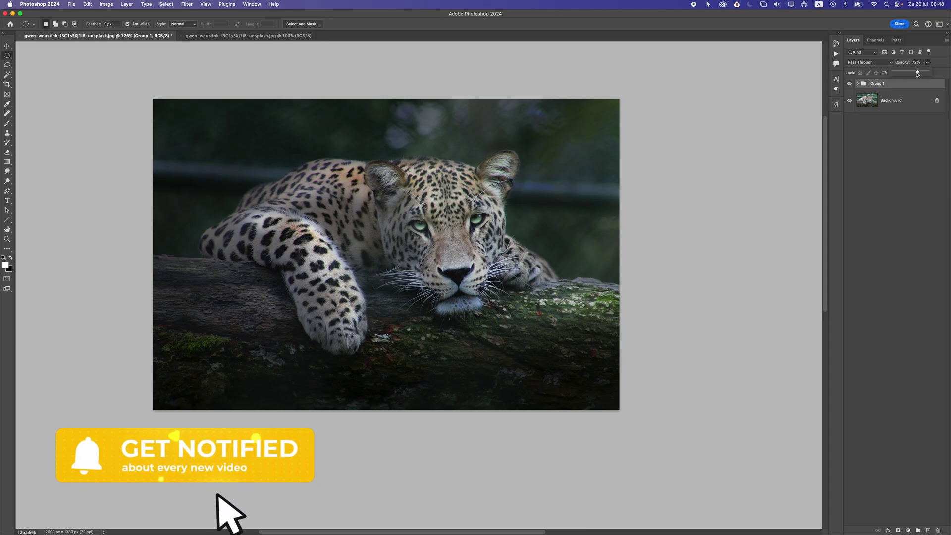